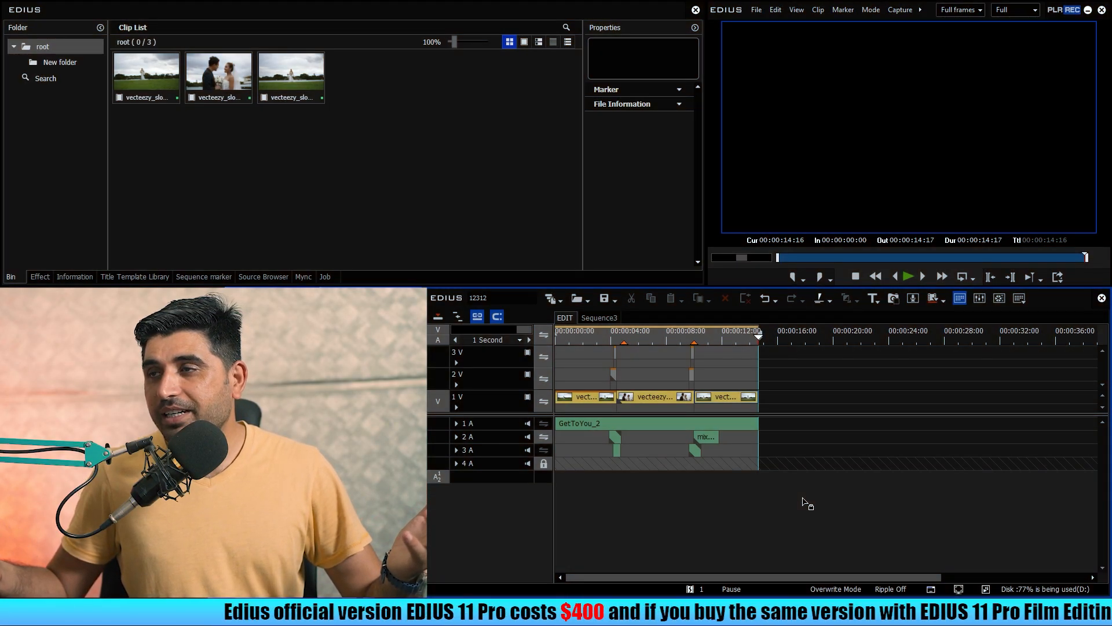
- Mute audio tracks 1 A, 2 A and 3 A in the EDIT sequence
left_click_drag(435, 171, 163, 65)
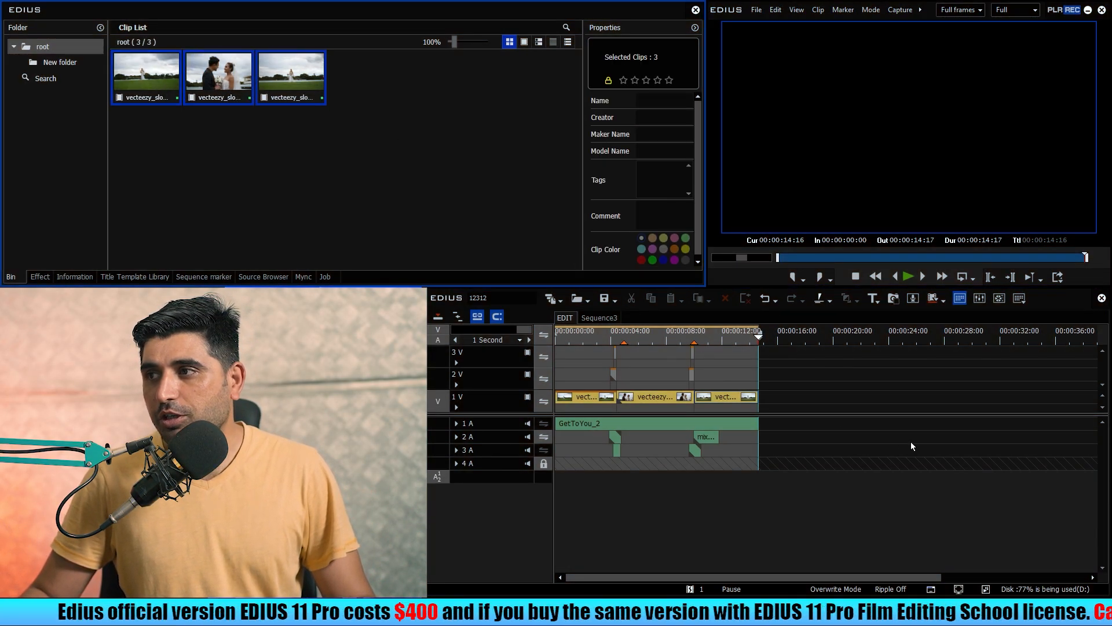
left_click_drag(743, 336, 612, 336)
left_click(528, 424)
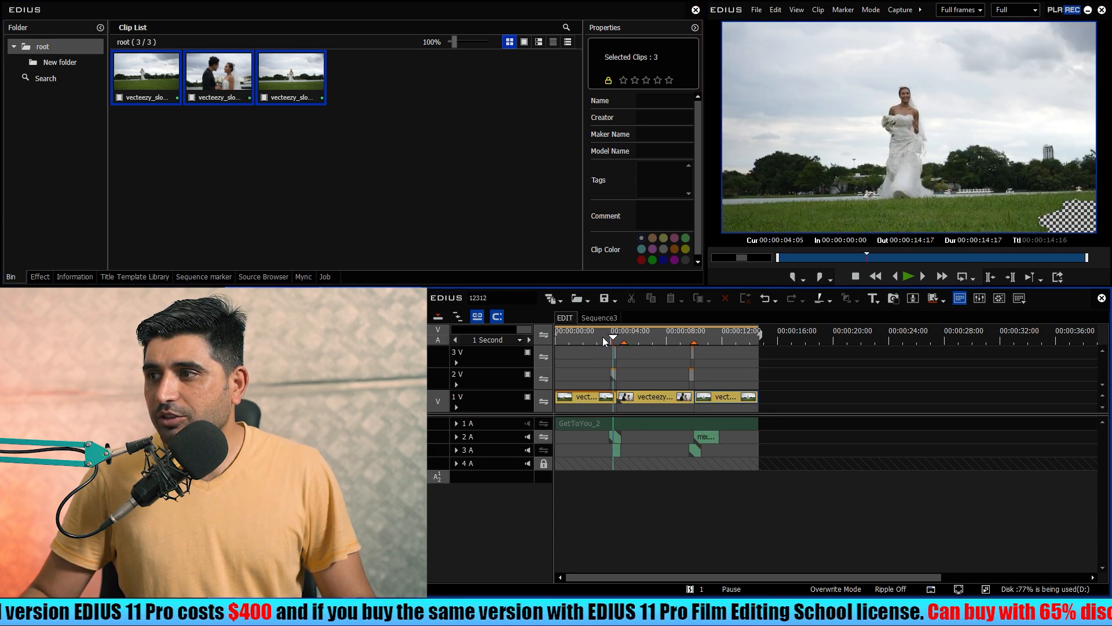
left_click(581, 335)
left_click(528, 437)
left_click(528, 450)
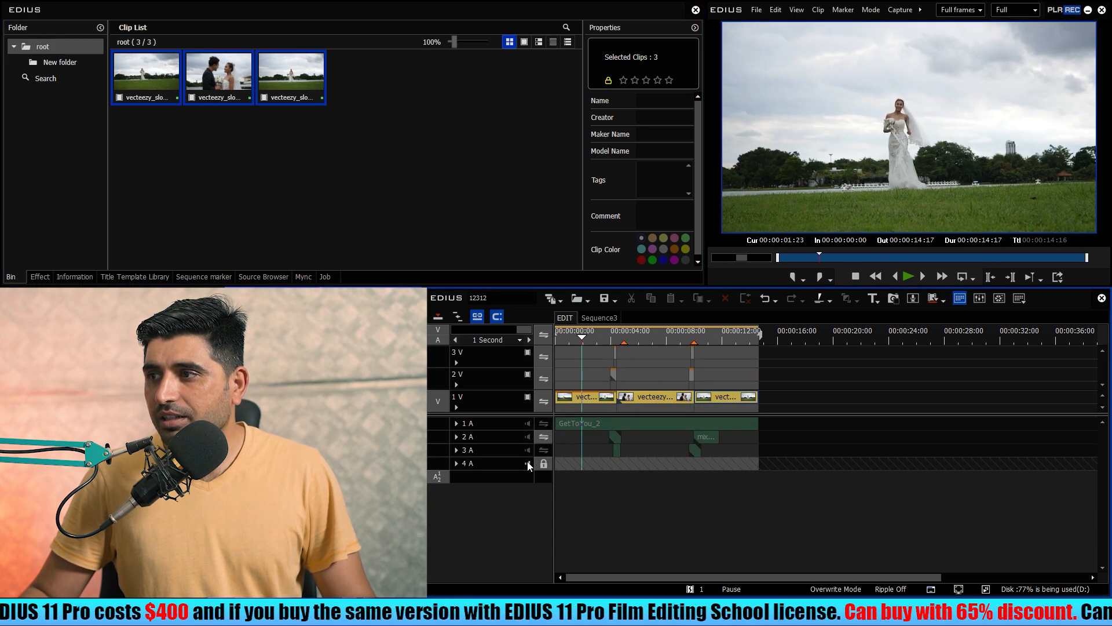
- Play the EDIT sequence from 00:00:01:23 through the first transition
key("space")
scroll(666, 360, "up", 3)
scroll(776, 359, "down", 2)
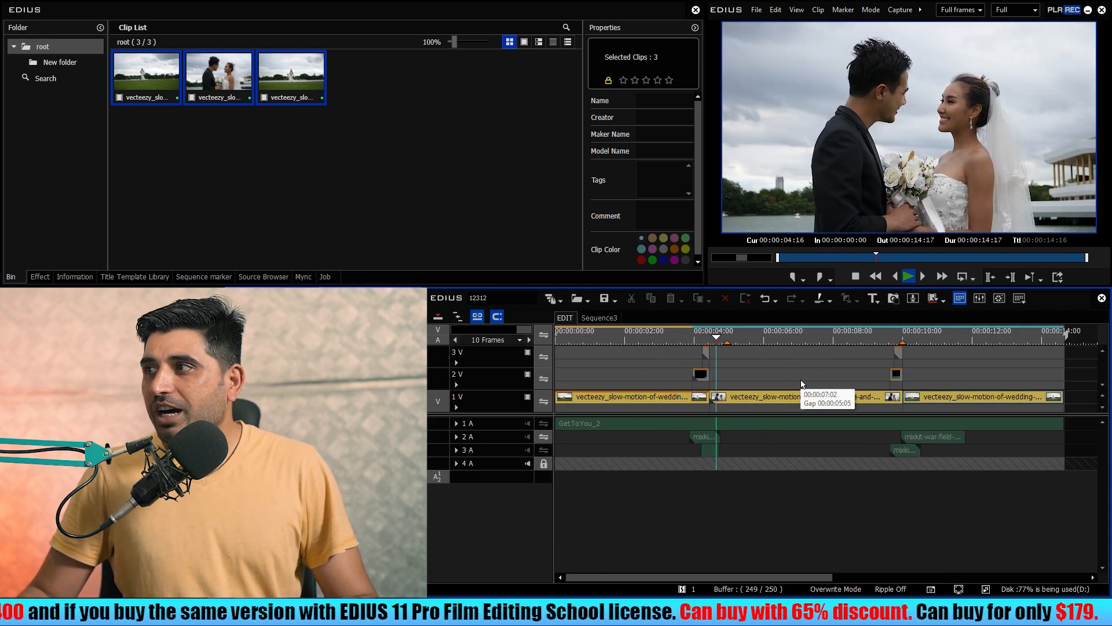
- Examine the first transition frame by frame, checking the Sequence3 layers above the cut at 00:00:04:11
left_click(693, 338)
scroll(706, 341, "up", 3)
key("Right")
key("Right")
key("Right")
key("Right")
key("Right")
key("Right")
key("Right")
key("Right")
key("Right")
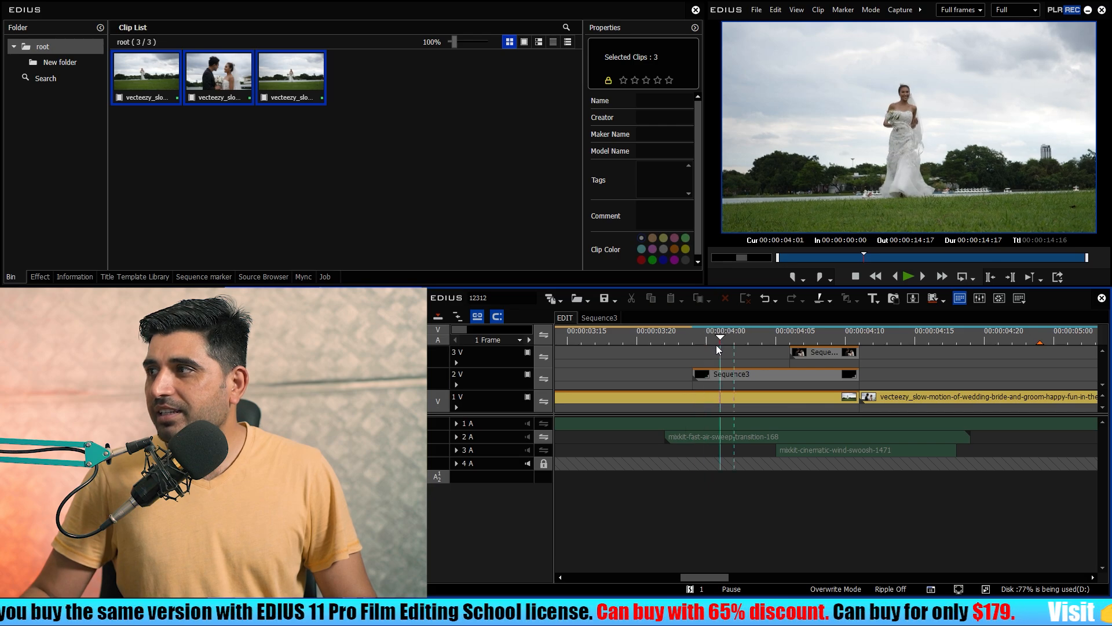
key("Right")
key("Right")
key("Right")
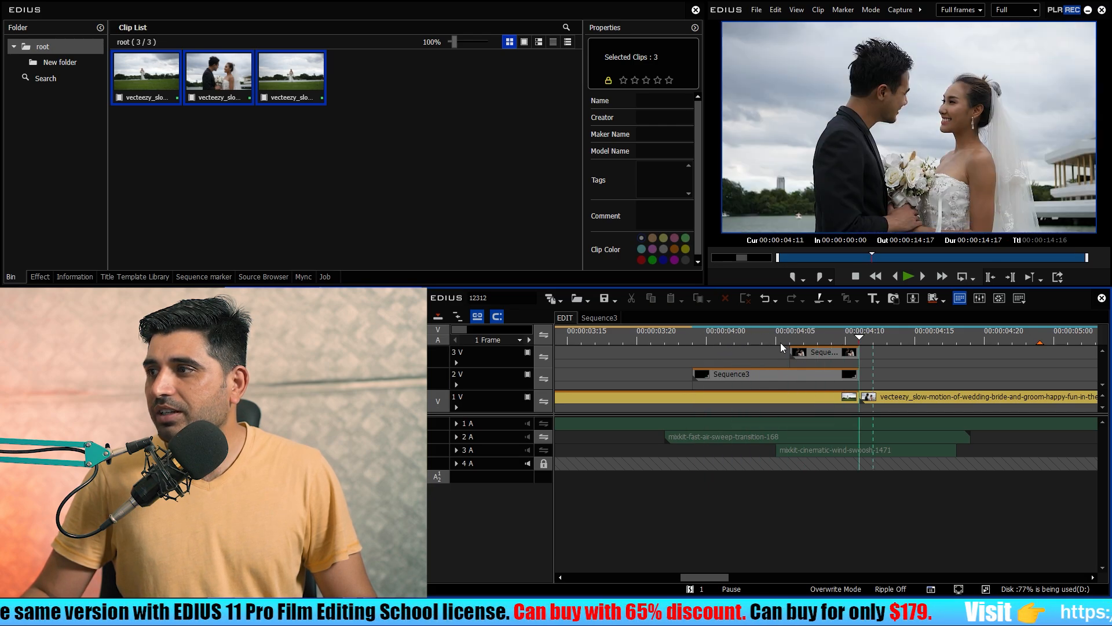
left_click(776, 336)
left_click_drag(795, 336, 758, 336)
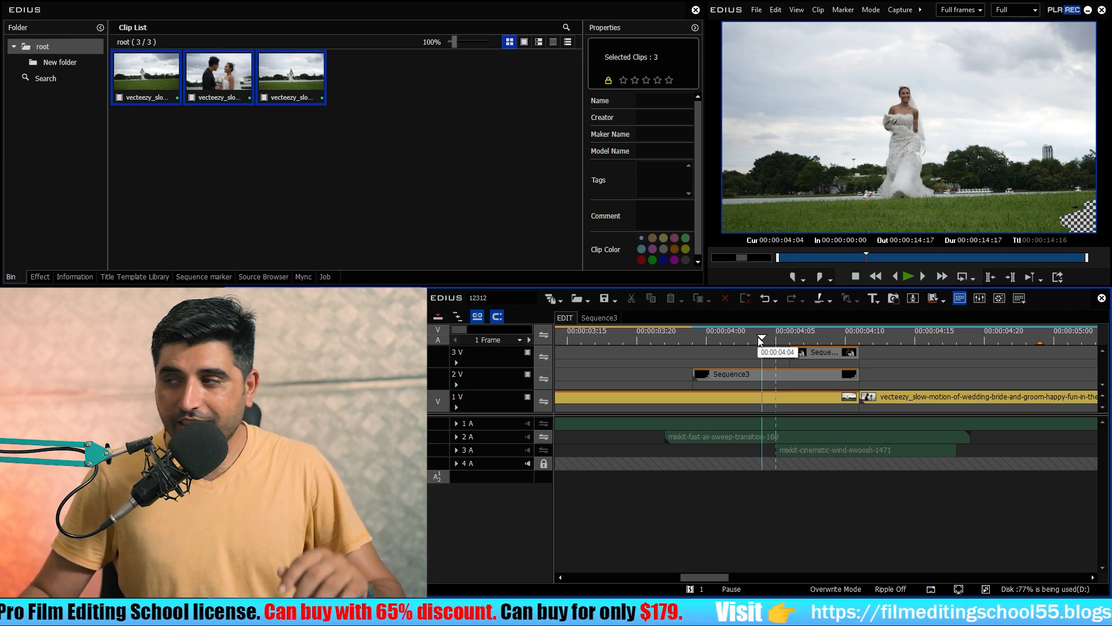
key("ctrl+minus")
left_click_drag(776, 337, 800, 341)
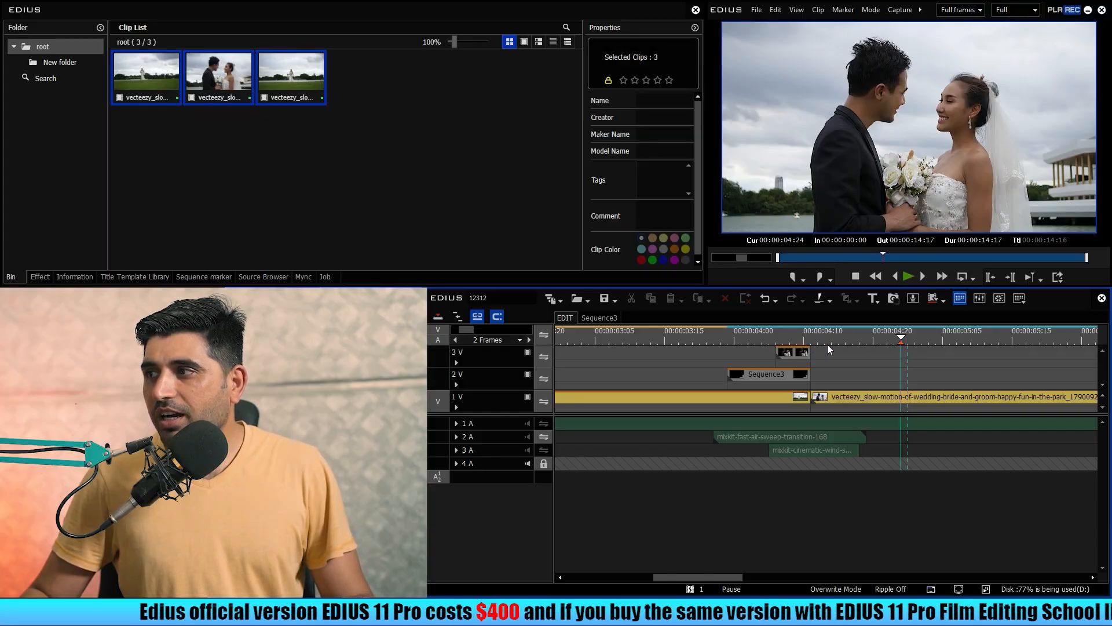
- Play the second transition repeatedly from about 00:00:09:16 to examine how the couple's shot changes to the bride's
left_click(664, 342)
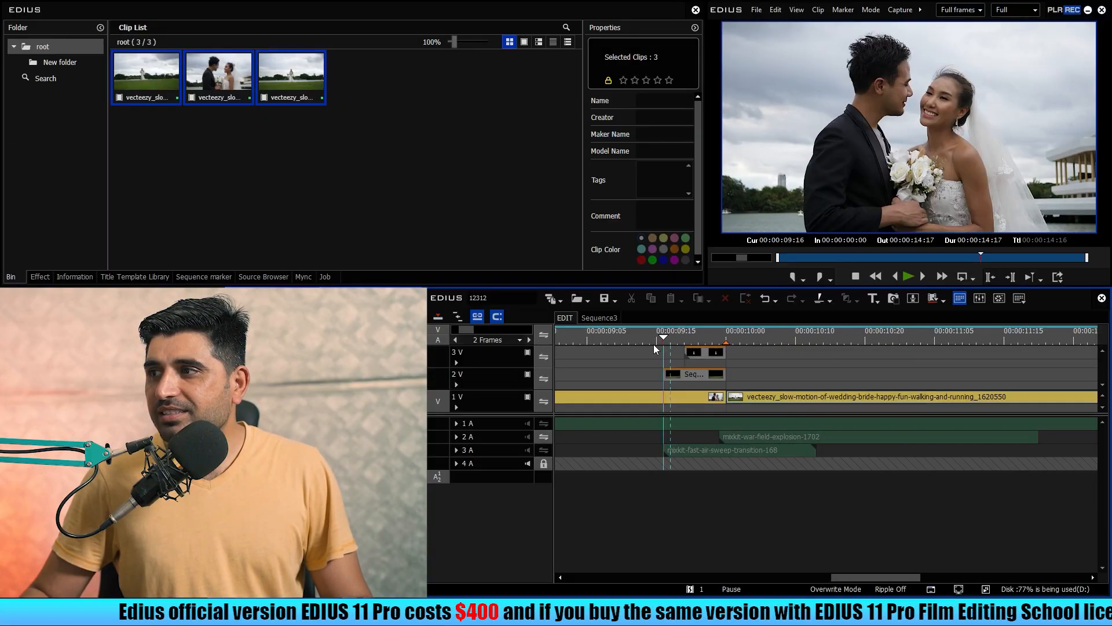
key("space")
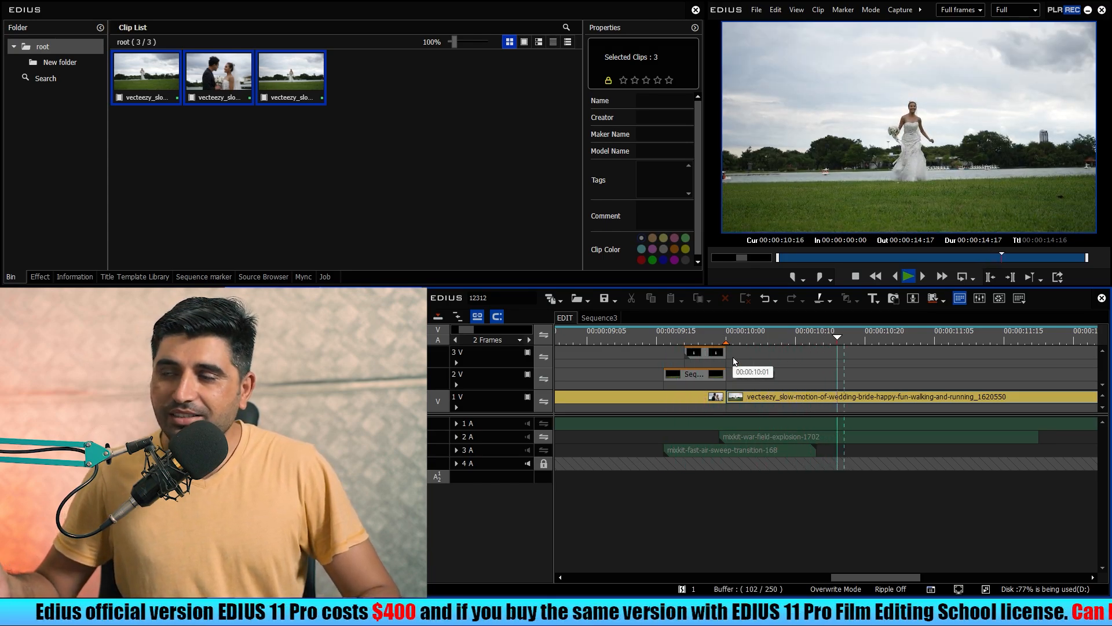
mouse_move(658, 331)
left_mouse_down()
mouse_move(733, 334)
mouse_move(668, 331)
left_mouse_up()
key("space")
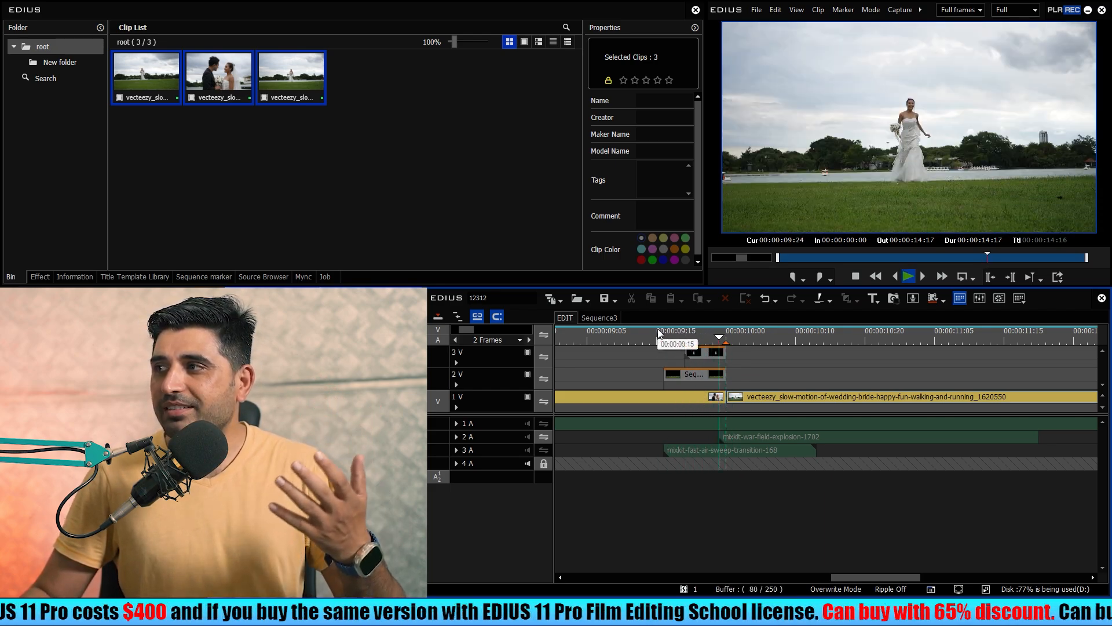
key("space")
scroll(850, 406, "down", 4)
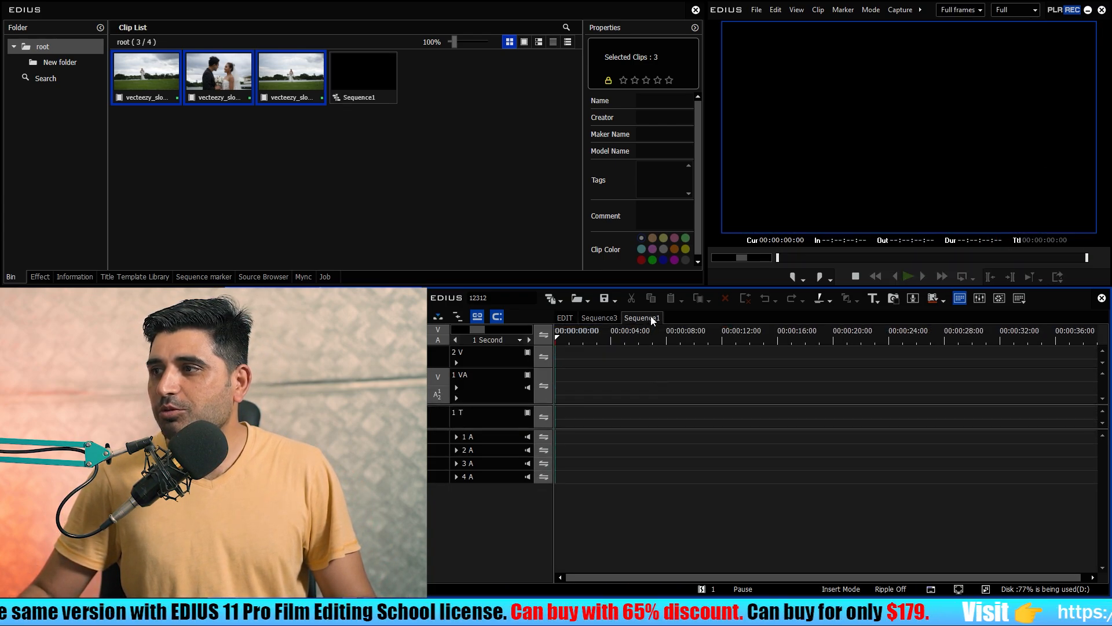
- Rename the new empty Sequence1 as EDIT 2 in its sequence settings
right_click(651, 318)
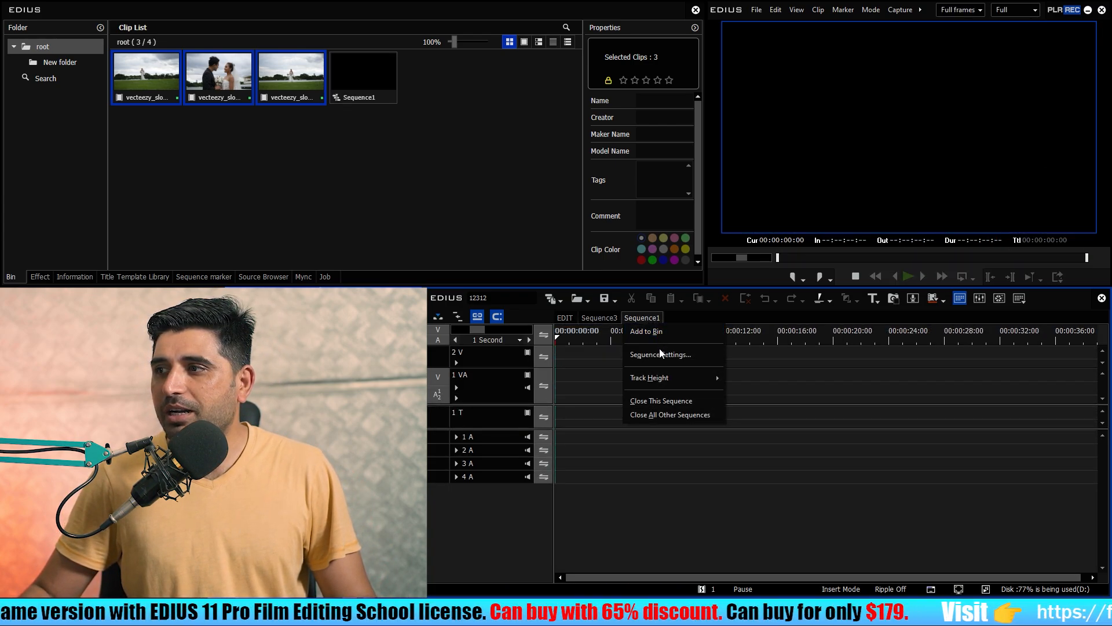
left_click(658, 352)
key("BackSpace")
type("EDIT")
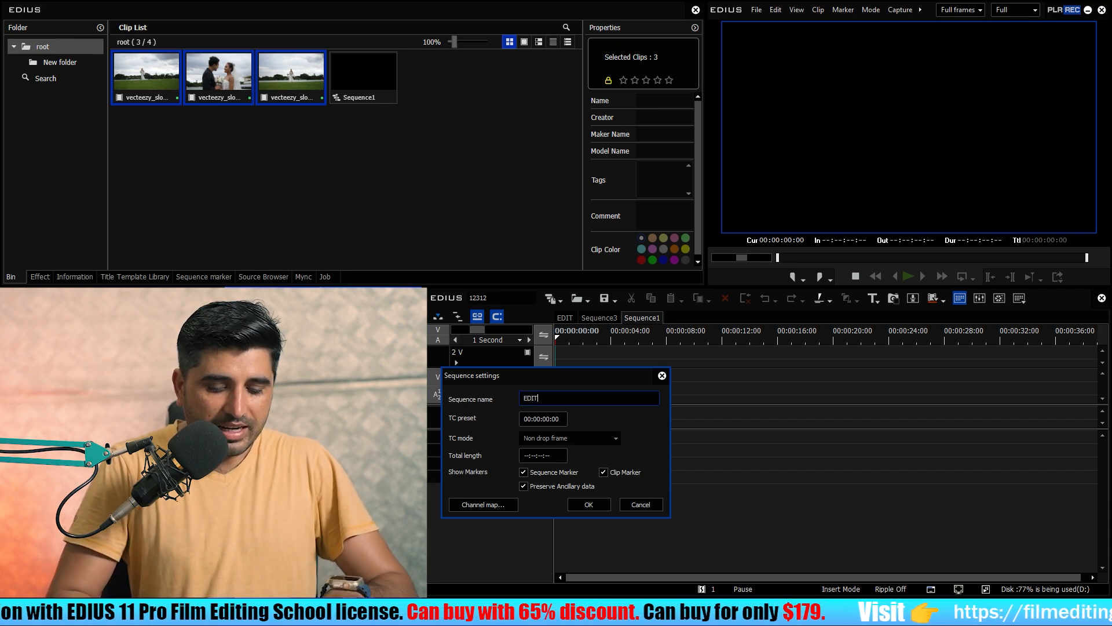
key("Return")
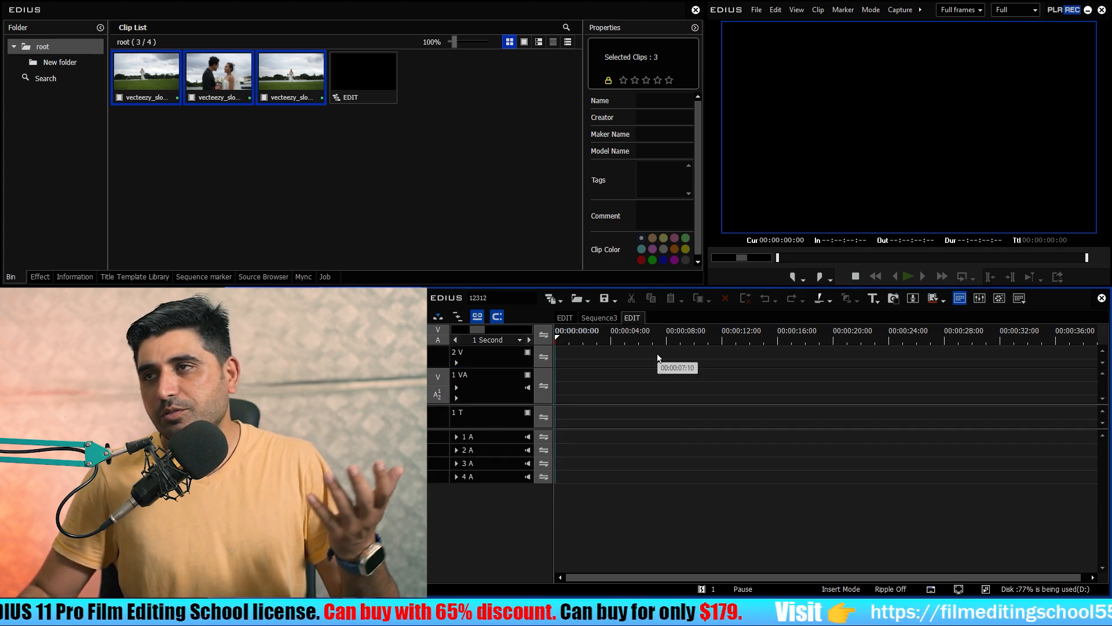
right_click(635, 318)
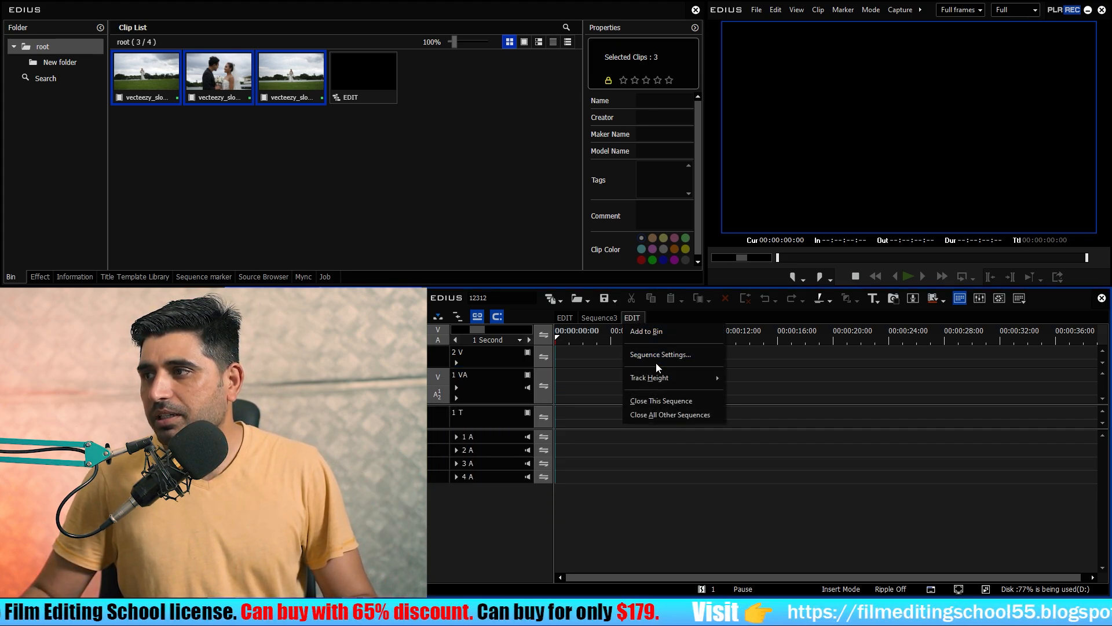
left_click(659, 355)
key("Right")
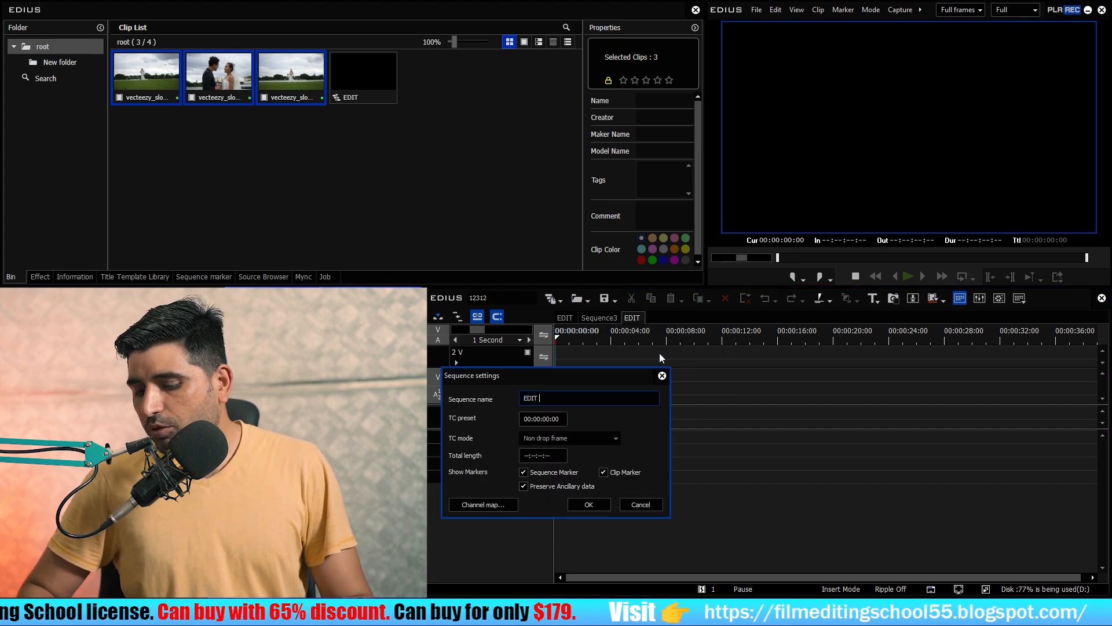
key("Return")
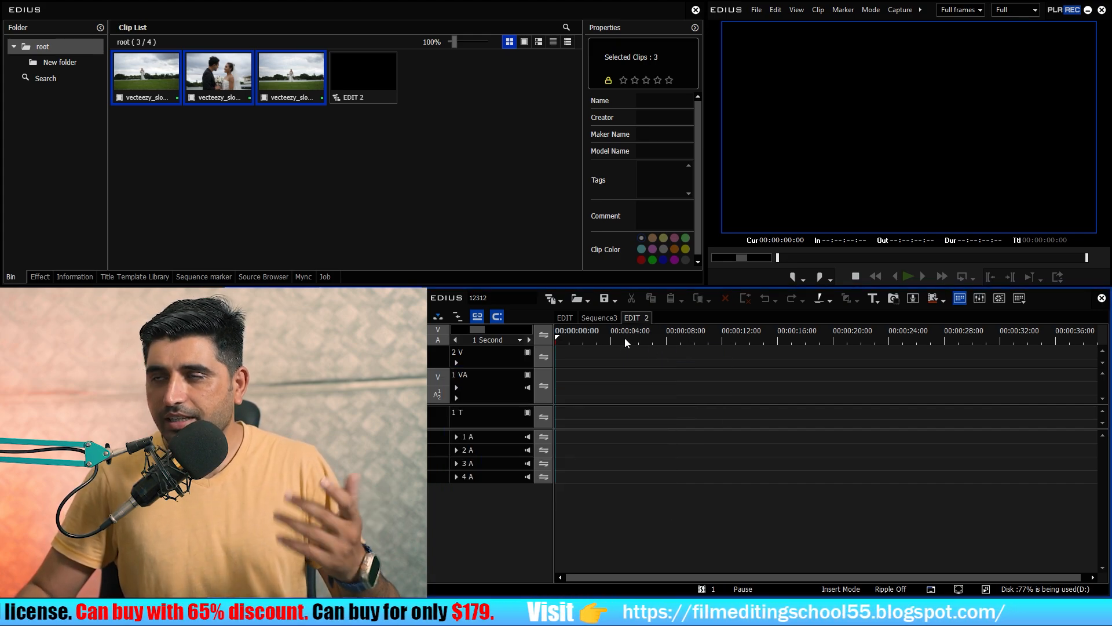
- Close Sequence3 in the timeline
right_click(607, 316)
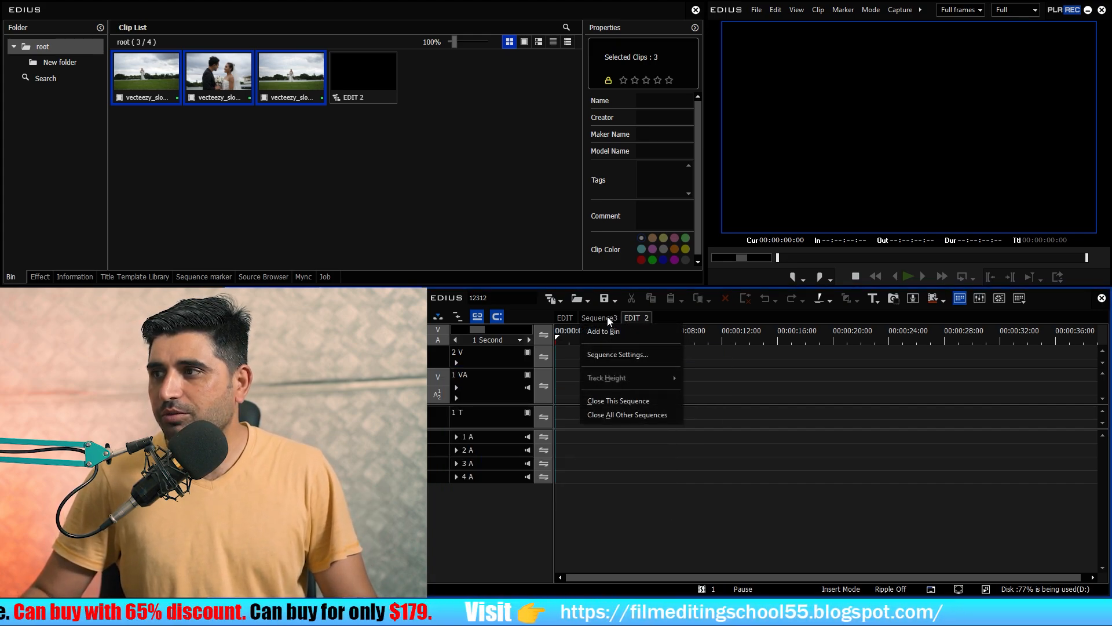
left_click(631, 397)
left_click(733, 466)
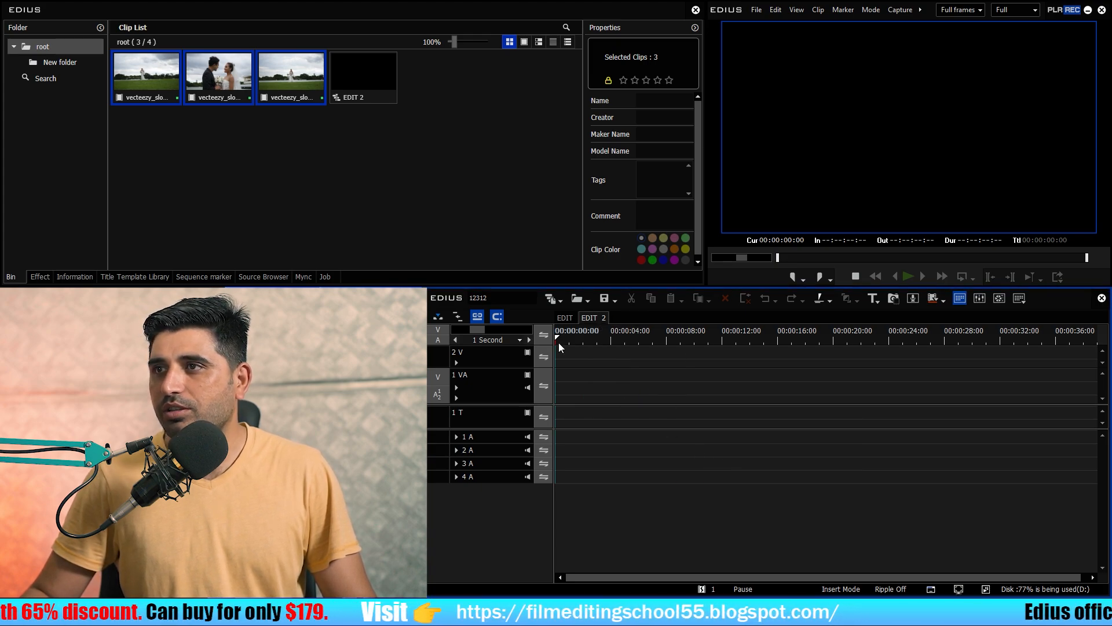
- Place all three wedding clips from the bin one after another at the start of track 1 VA
left_click(405, 189)
left_click_drag(300, 147, 144, 72)
left_click_drag(352, 203, 574, 382)
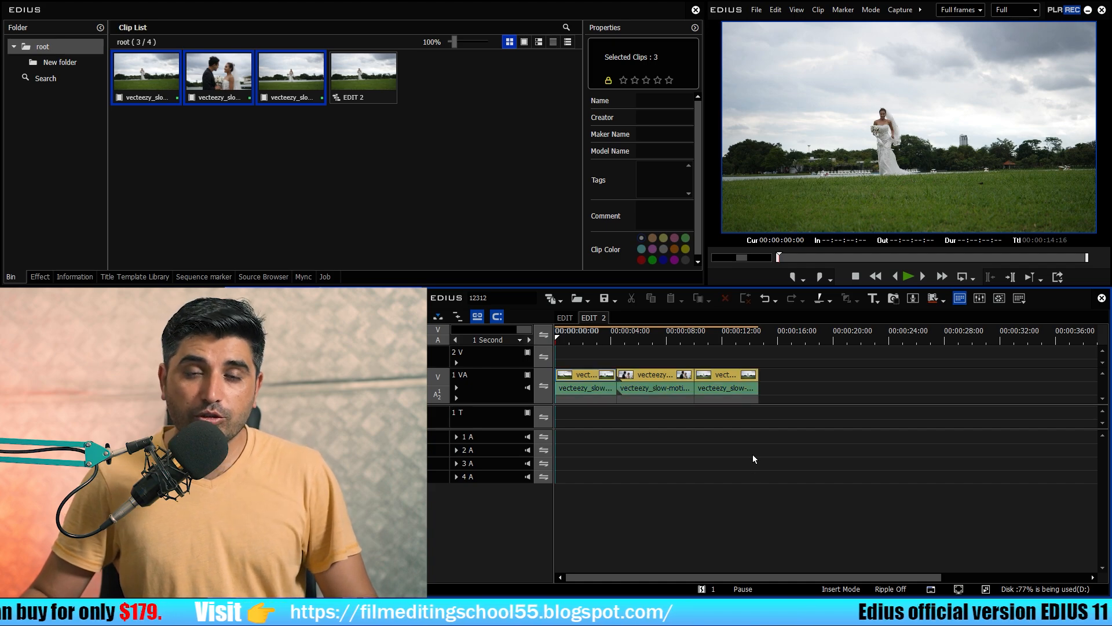
- Cut the bride-and-groom clip one frame after its start, at 00:00:04:12, and ripple-delete that first frame
scroll(621, 485, "up", 2)
left_click_drag(660, 338, 770, 359)
left_click_drag(817, 331, 875, 330)
scroll(571, 464, "right", 3)
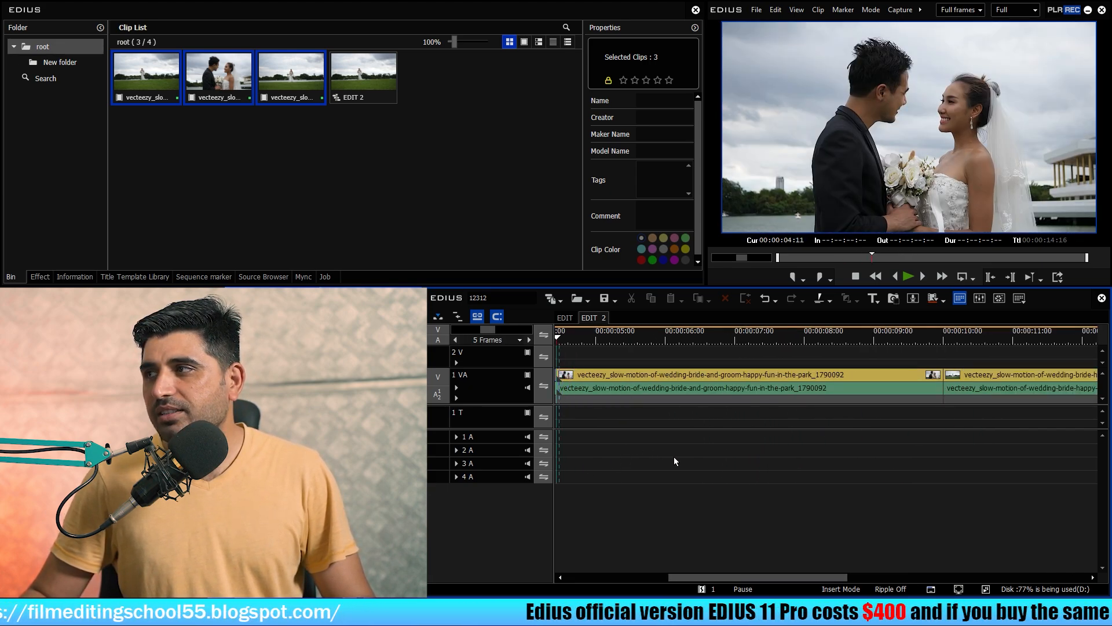
key("Left")
key("Left")
key("Left")
scroll(666, 426, "up", 1)
left_click(602, 388)
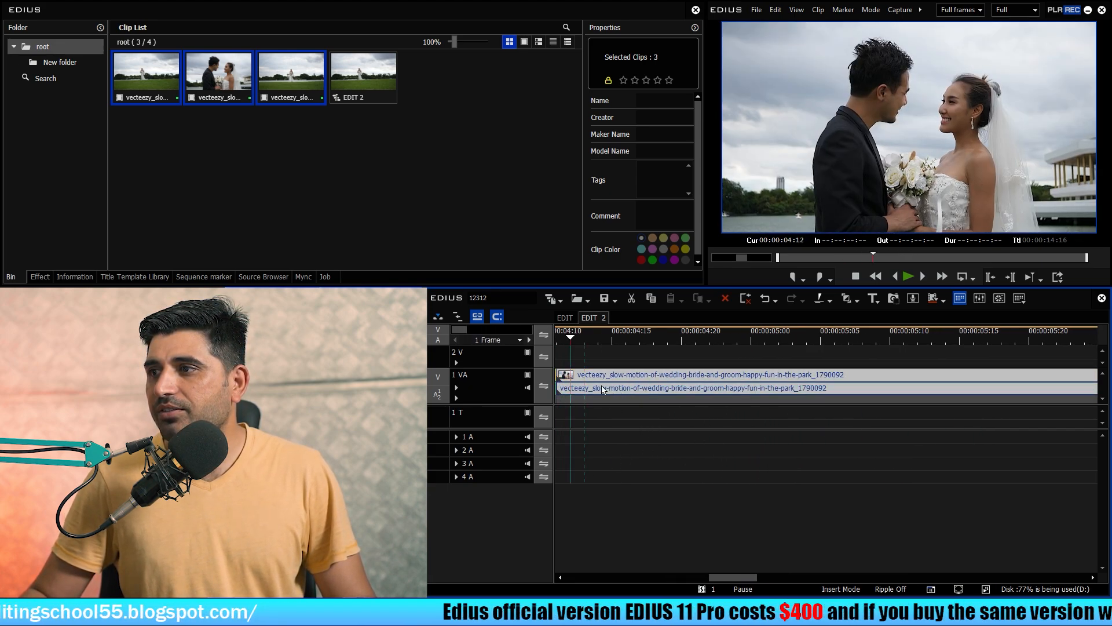
key("c")
left_click(563, 385)
key("Delete")
left_click(619, 386)
key("BackSpace")
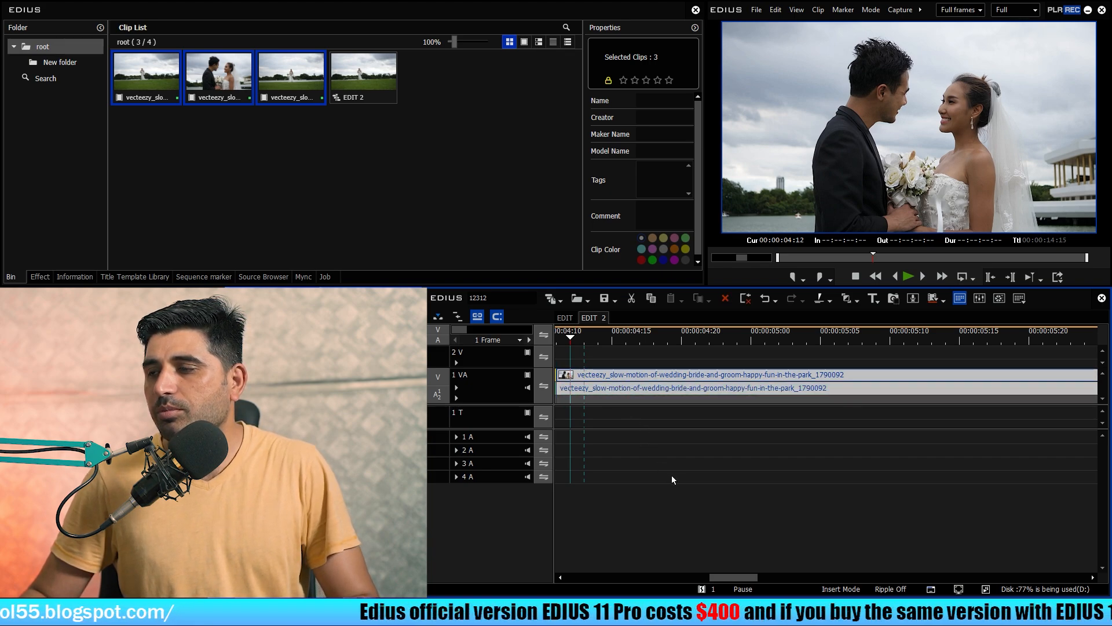
- Capture a still of the bride-and-groom clip's first frame at 00:00:04:11 and place it above the clip on track 2 V
left_click(672, 475)
scroll(670, 442, "down", 1)
key("Left")
scroll(623, 384, "up", 1)
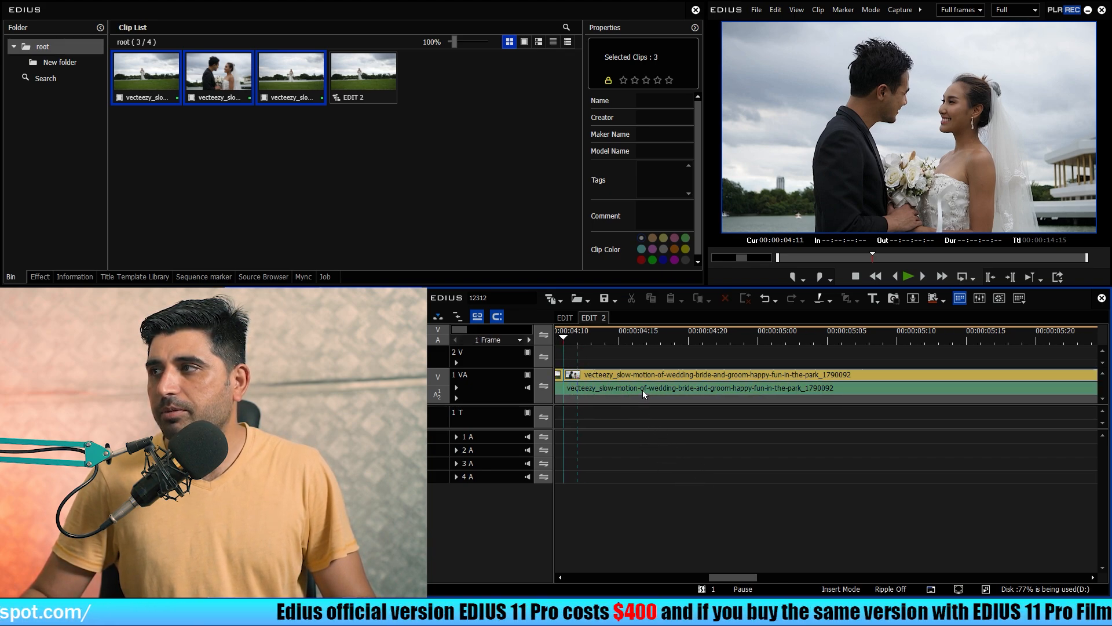
left_click(642, 389)
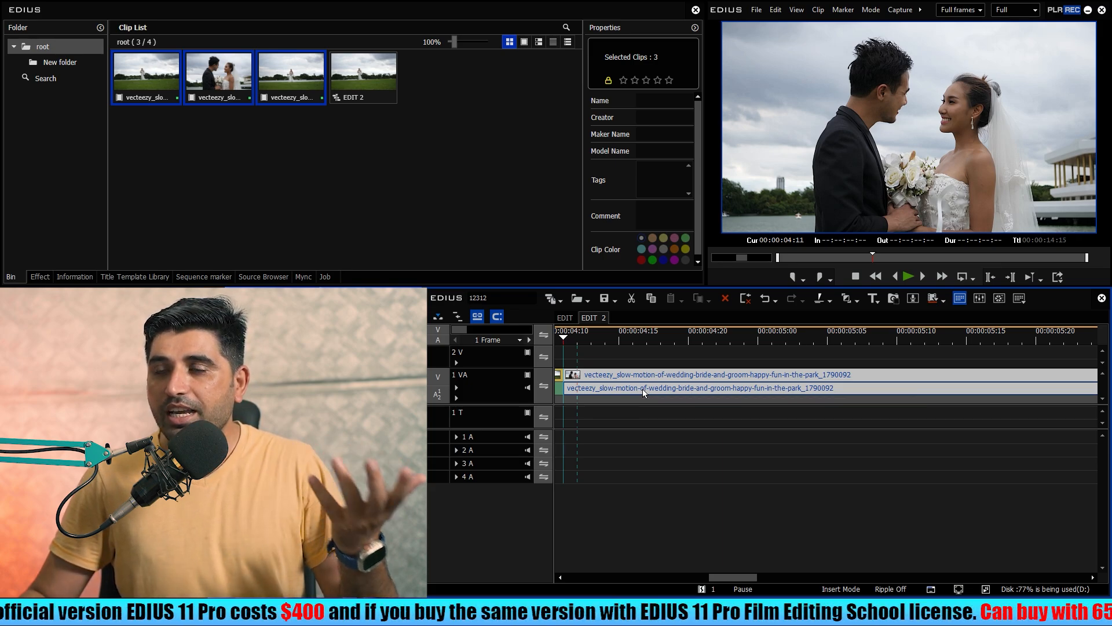
key("ctrl+t")
left_click(474, 184)
left_click_drag(460, 91, 573, 358)
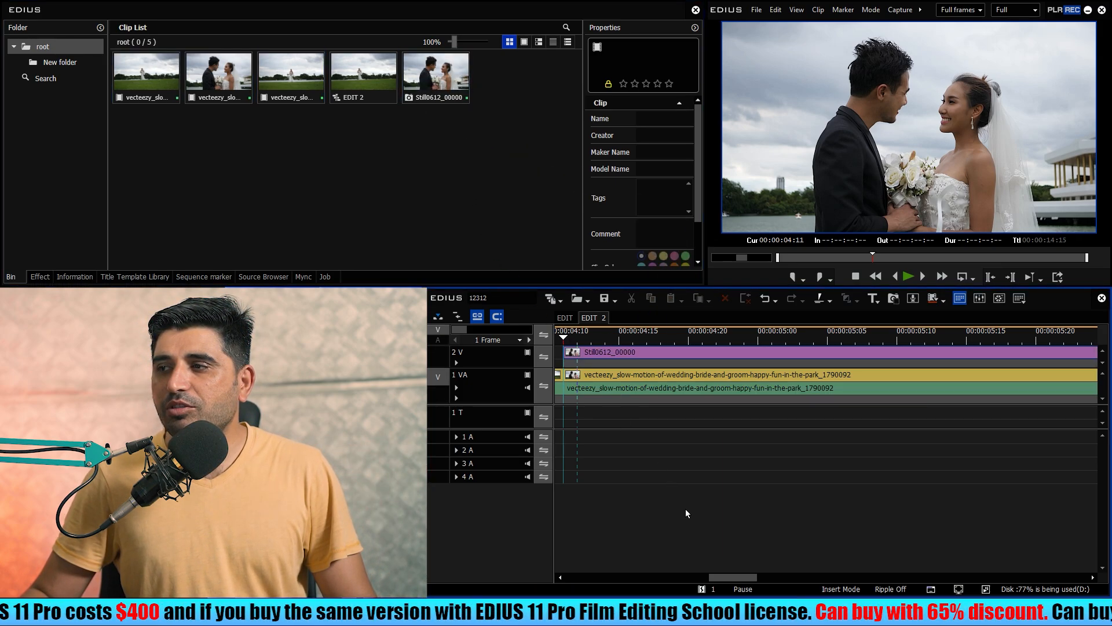
- Delete the still from track 2 V and create a new sequence for it
scroll(625, 428, "down", 4)
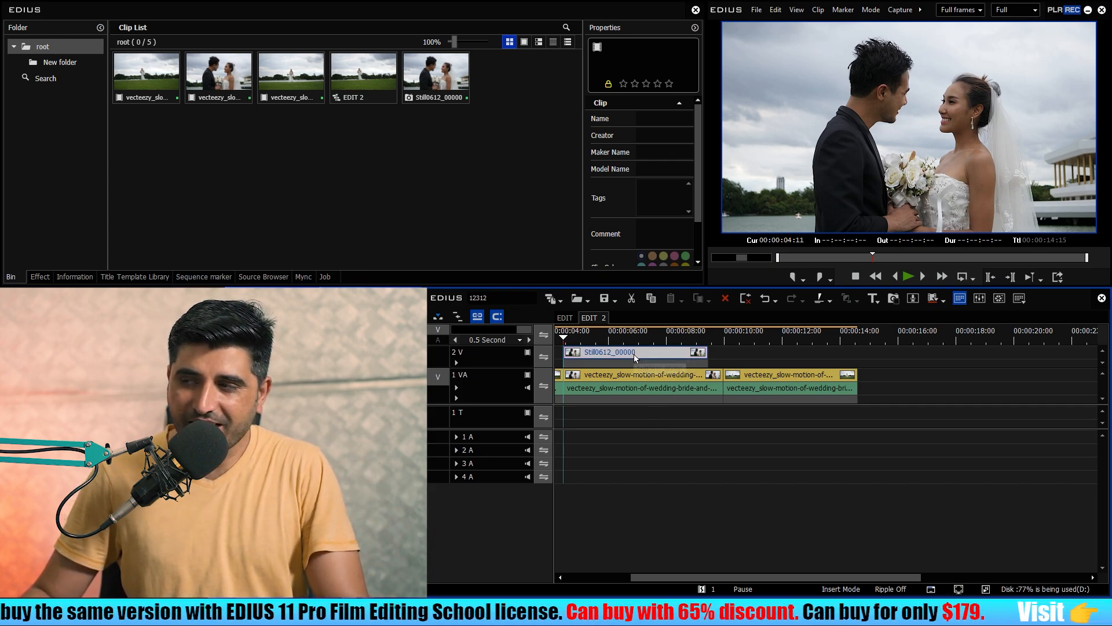
key("Delete")
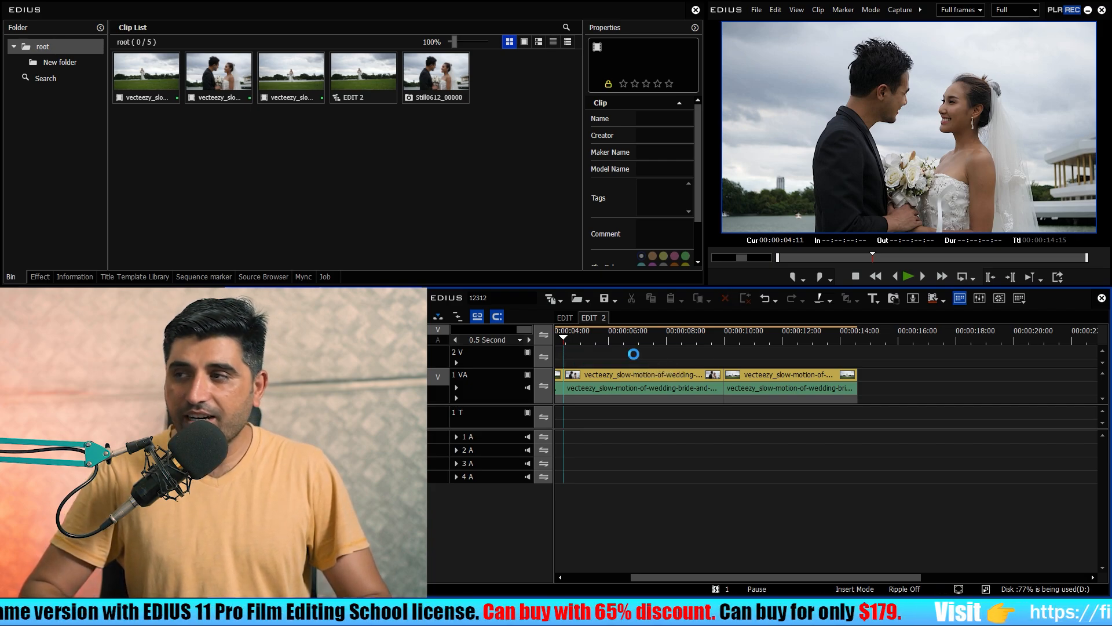
key("ctrl+shift+n")
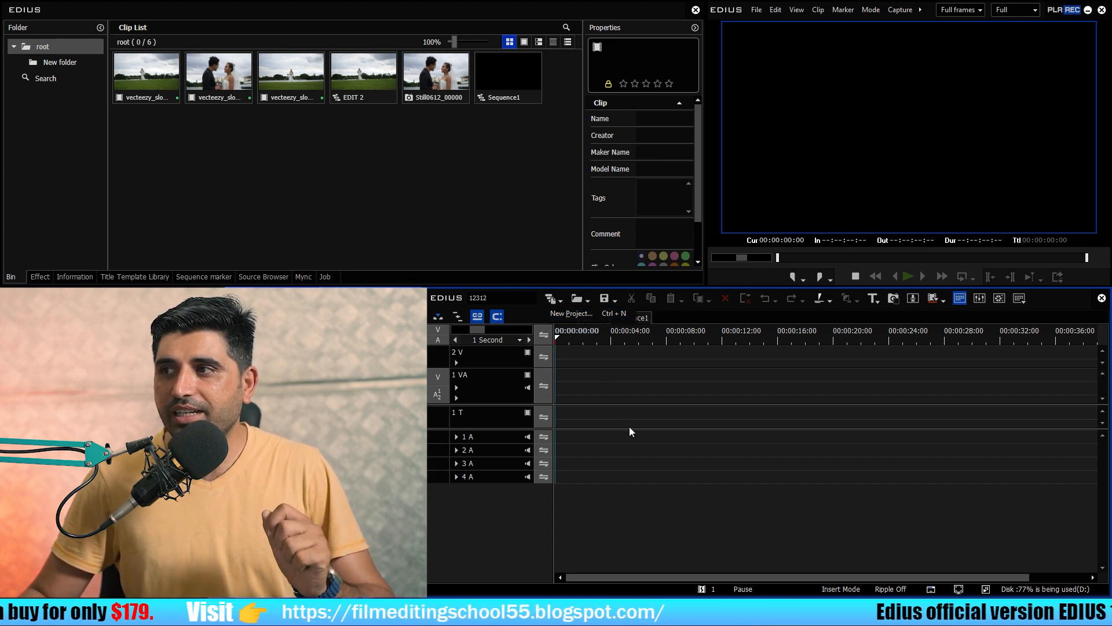
- Create one more empty sequence and close it again in the timeline
left_click(550, 298)
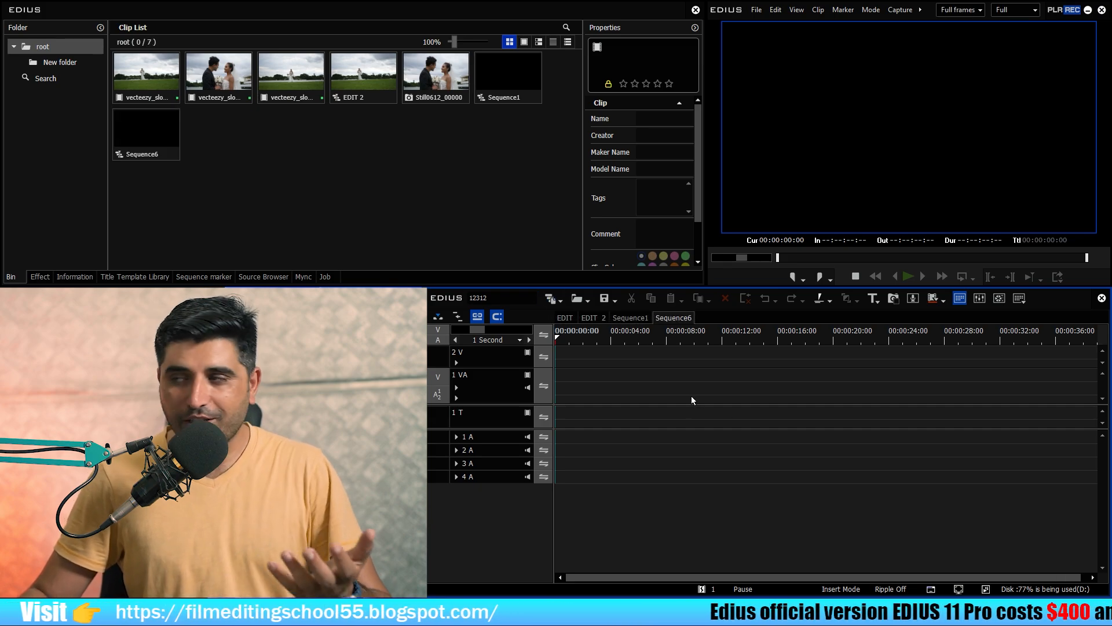
left_click(501, 201)
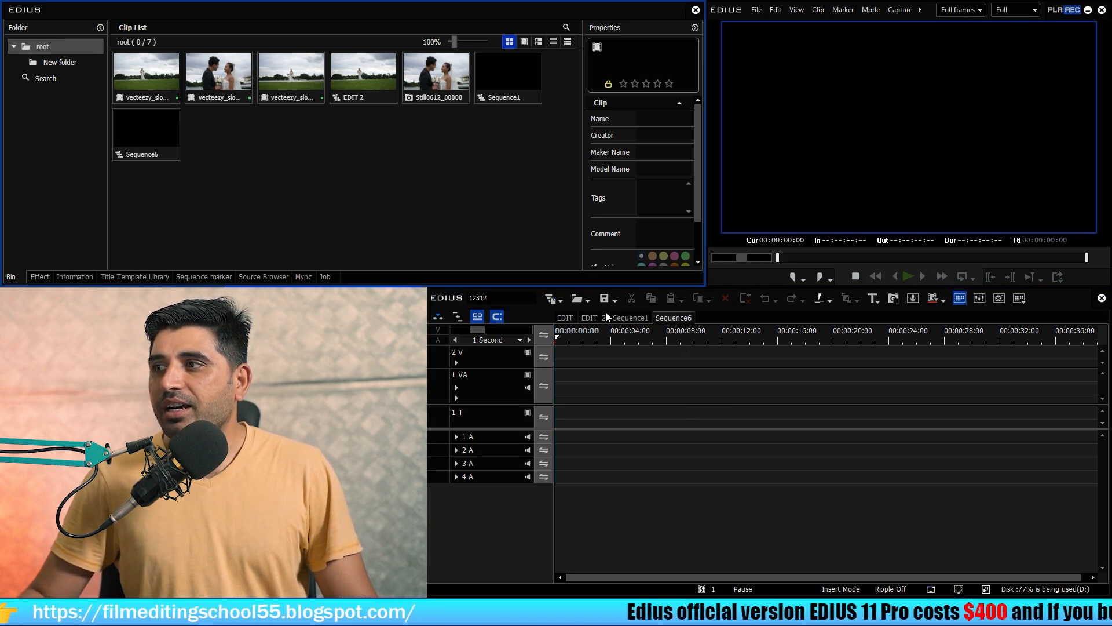
right_click(680, 318)
left_click(732, 402)
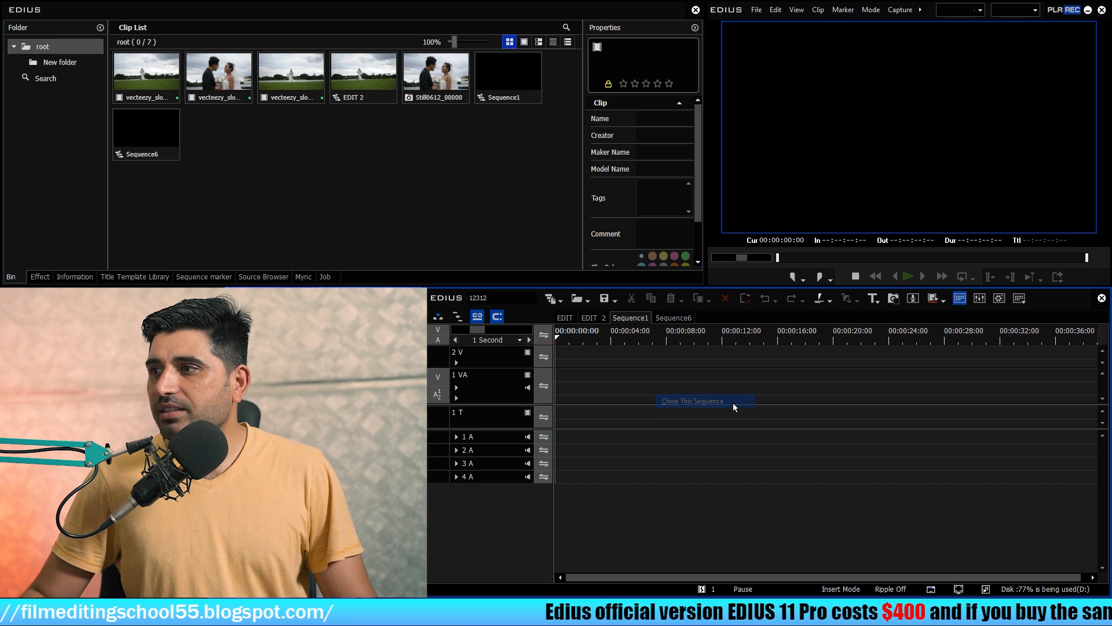
- Place the captured still at the start of track 1 VA in Sequence1 and extend it to 00:00:11:13
left_click_drag(435, 72, 567, 376)
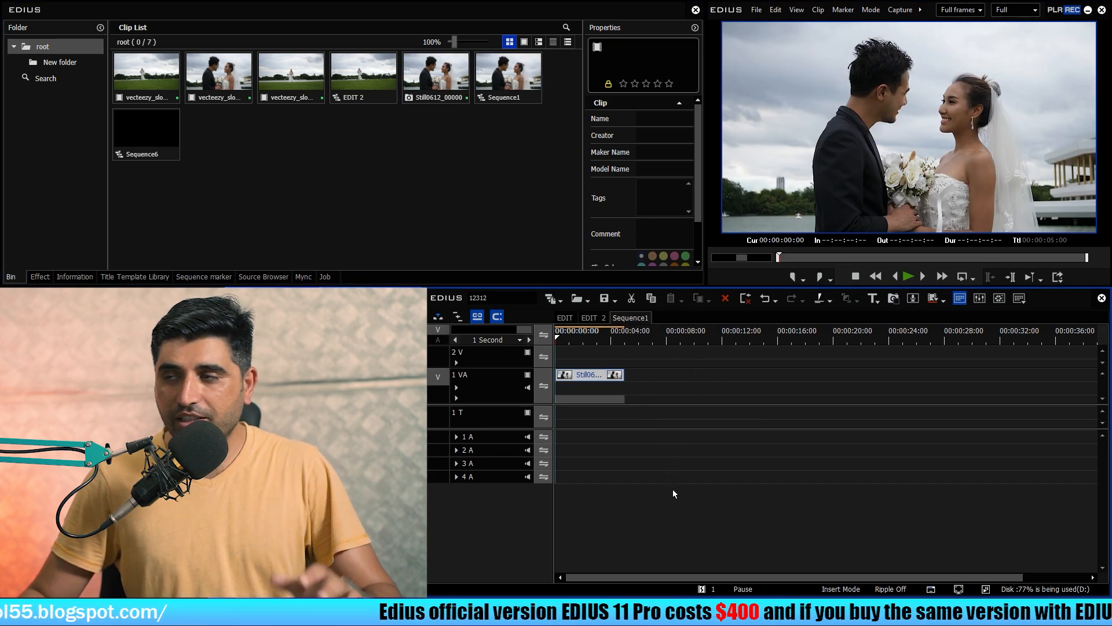
left_click(576, 339)
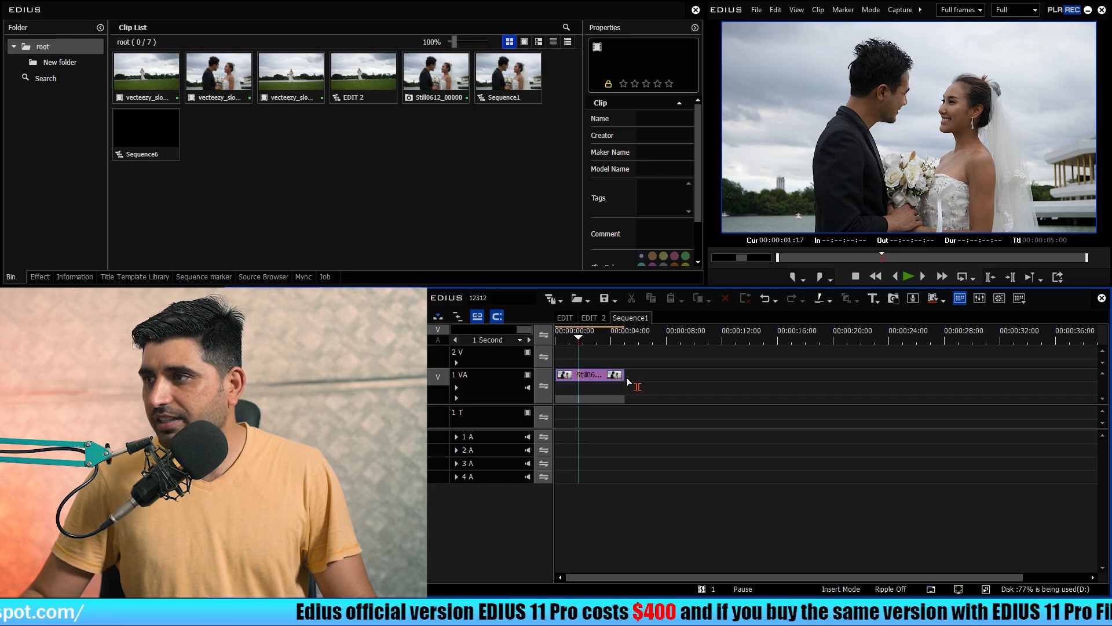
left_click_drag(624, 378, 714, 377)
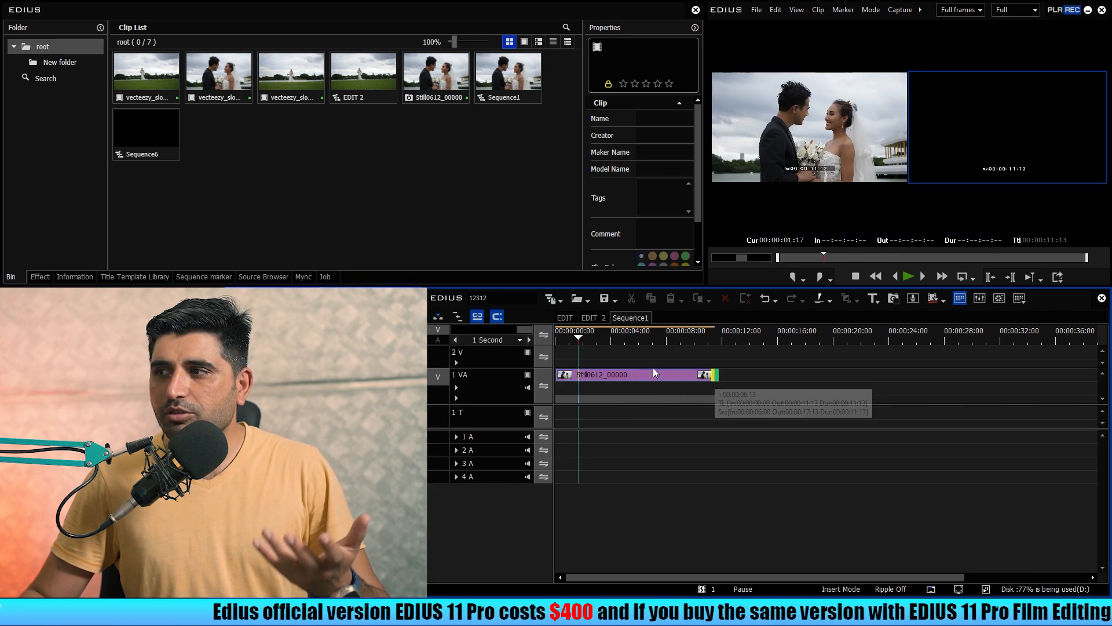
- Apply the Mask video filter to the still on track 1 VA and open the filter's settings
left_click(47, 276)
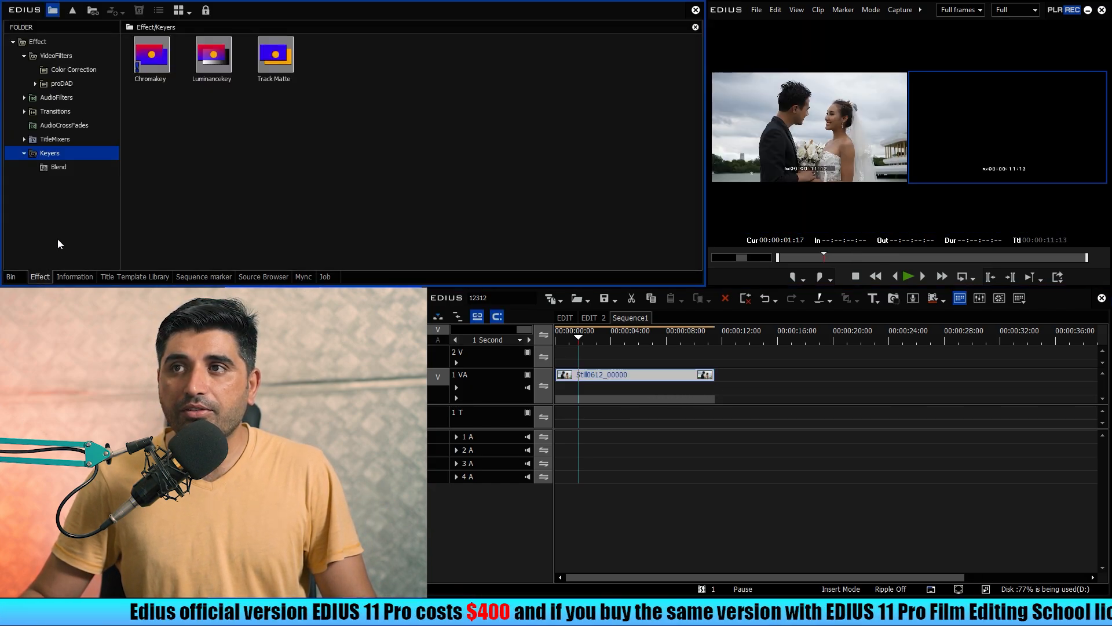
left_click(65, 56)
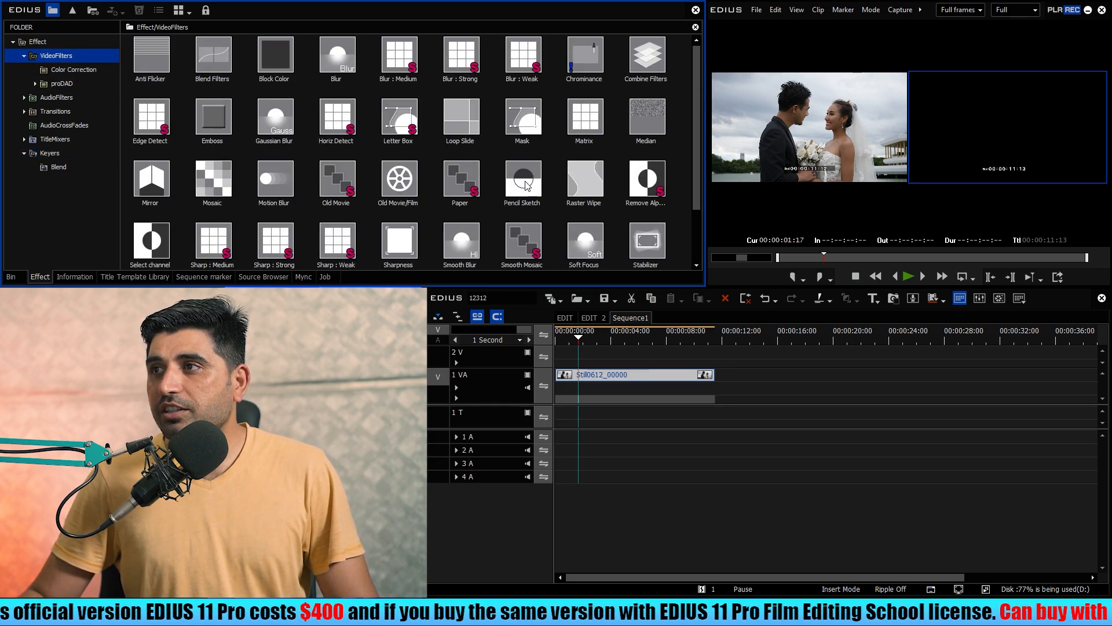
left_click(529, 133)
left_click_drag(529, 119, 627, 375)
left_click(54, 143)
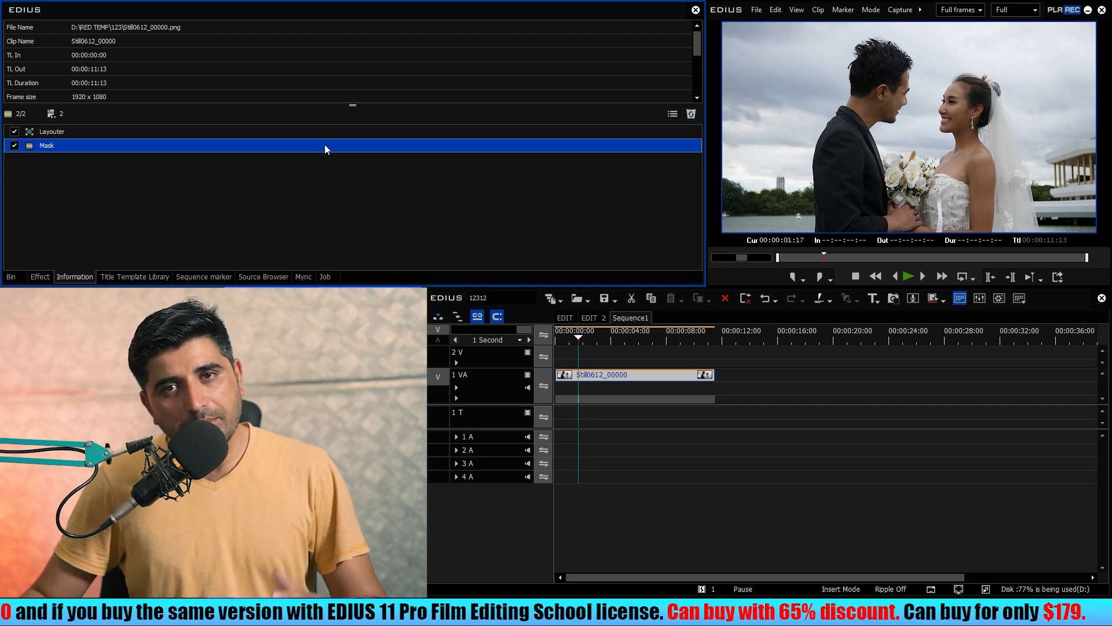
left_click(671, 114)
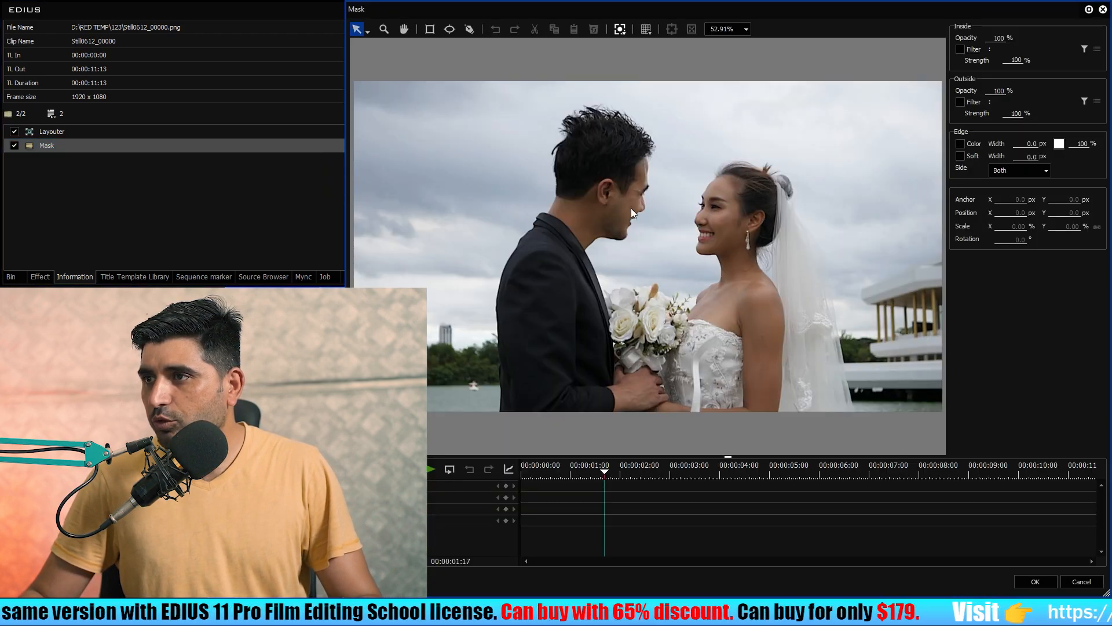
- Fit the Mask window beside the webcam area, set the zoom to 50% and start a freeform path below the groom's jacket
left_click_drag(346, 378, 430, 378)
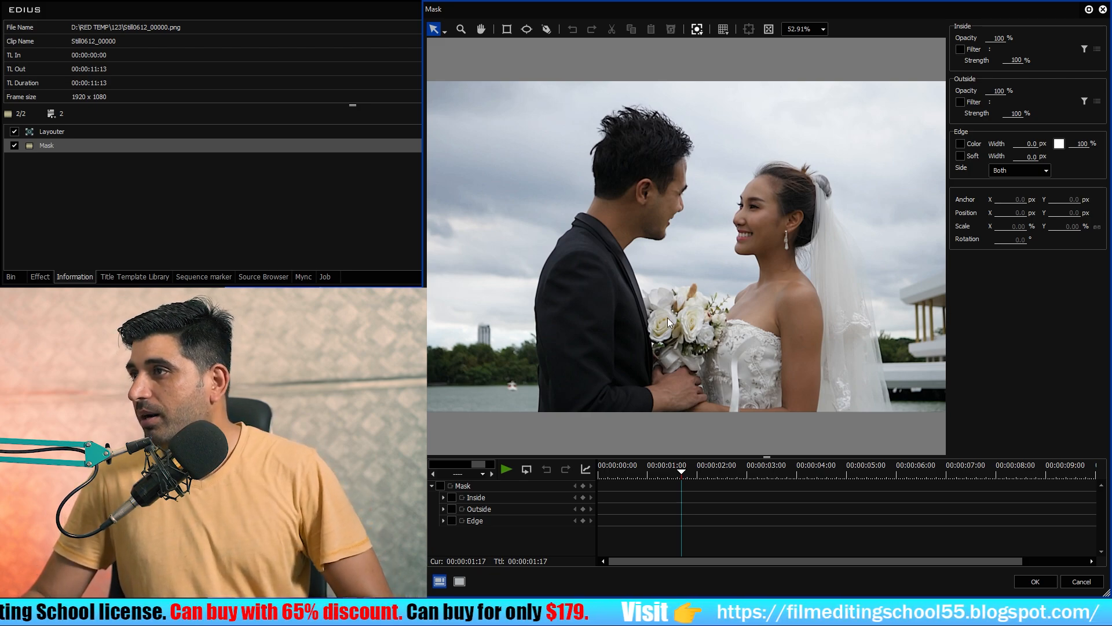
left_click(821, 32)
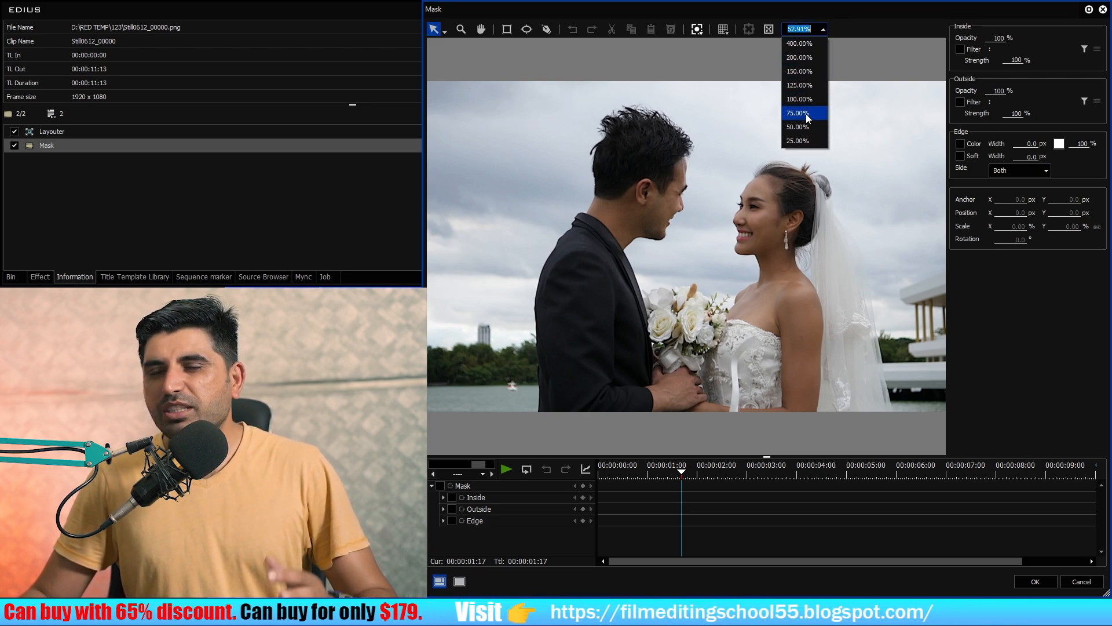
left_click(808, 128)
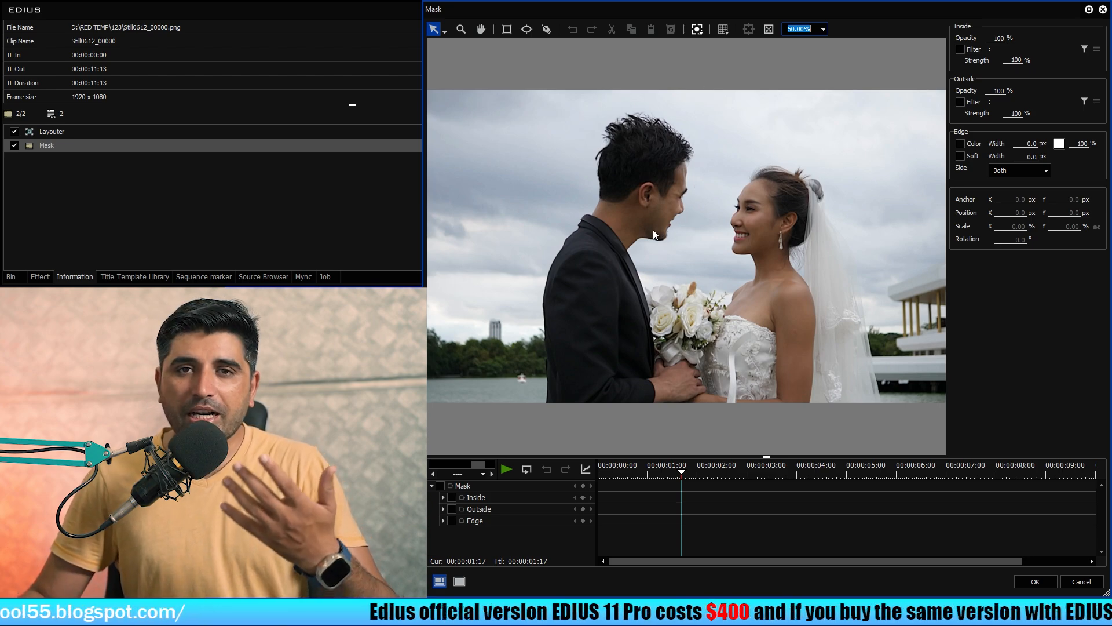
left_click(546, 29)
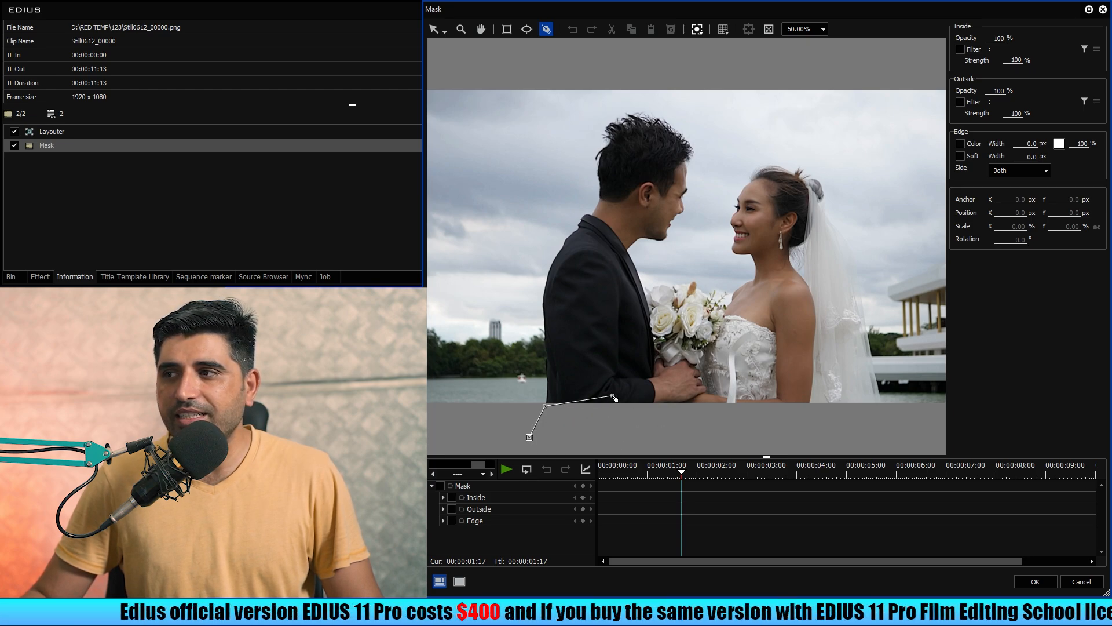
- At 200% zoom, trace the mask path up the lower outer edge of the groom's jacket from the frame's bottom edge
left_click(823, 29)
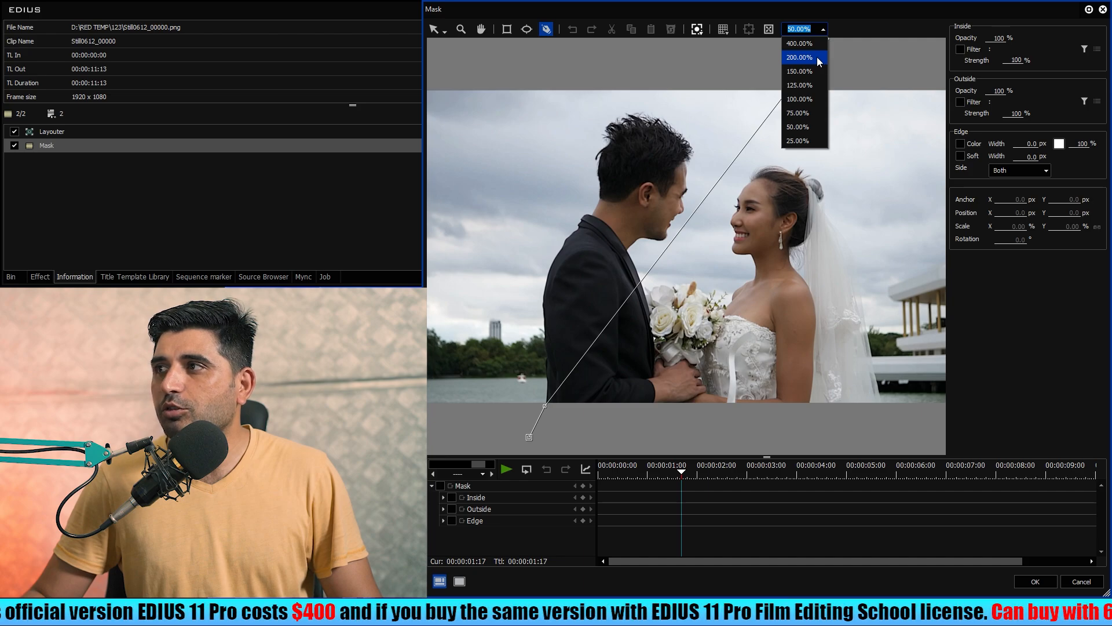
left_click(817, 55)
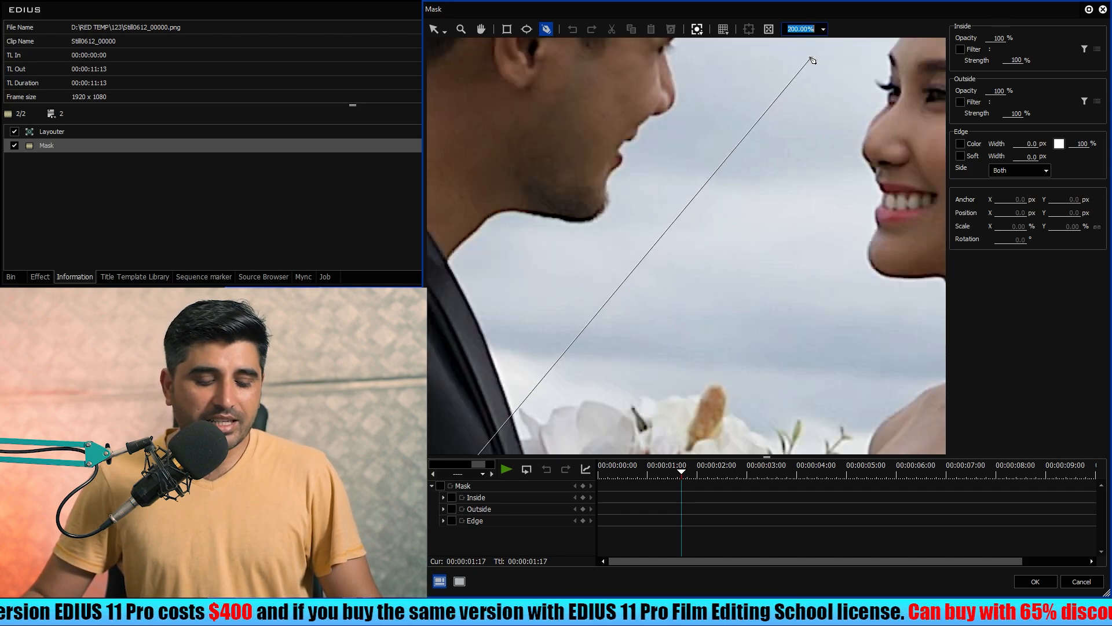
left_click(807, 64)
key("space")
left_click_drag(679, 196, 634, 287)
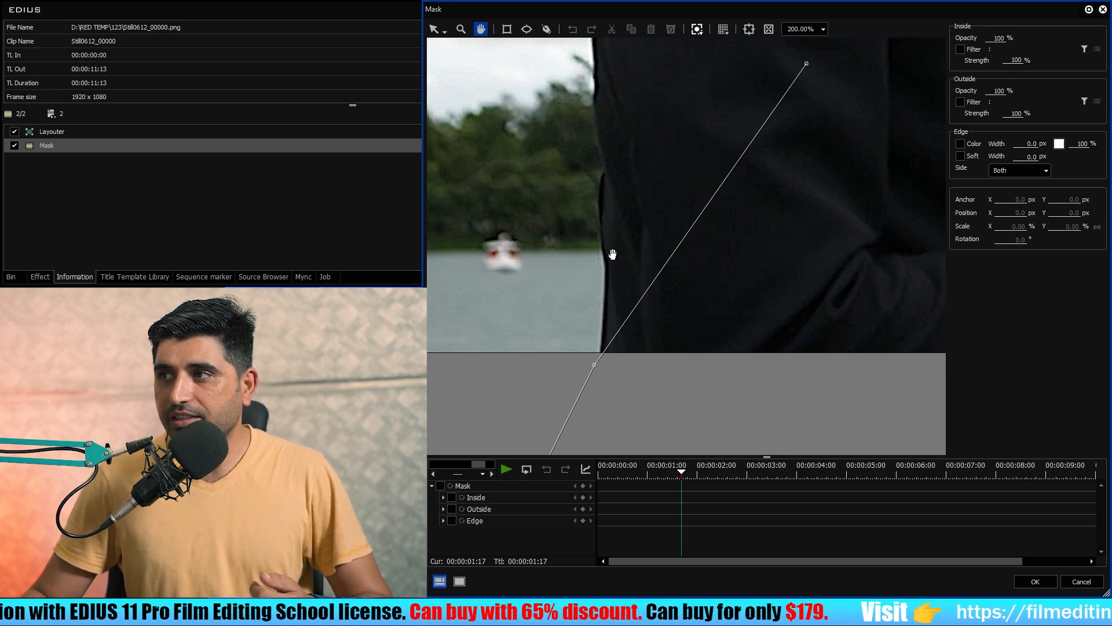
left_click_drag(634, 224, 650, 159)
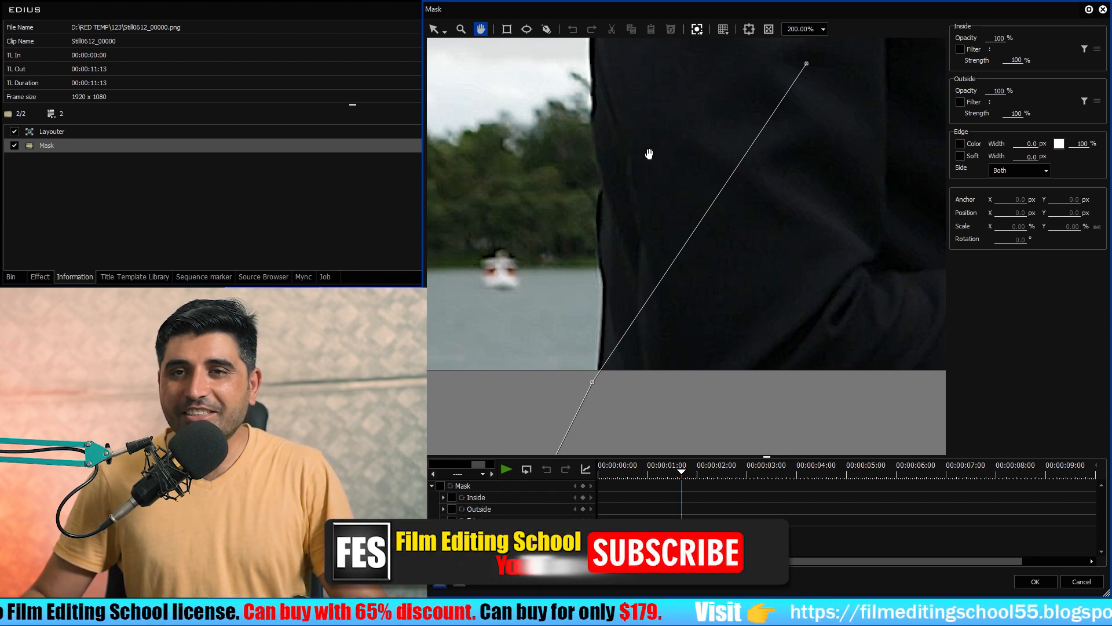
key("p")
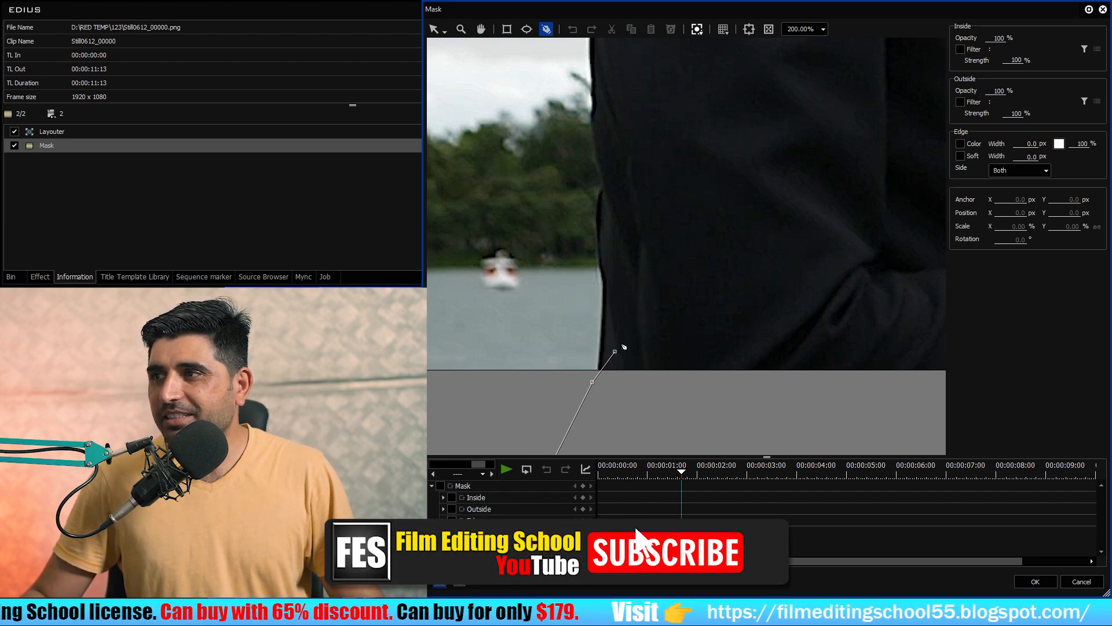
left_click(605, 331)
left_click(606, 280)
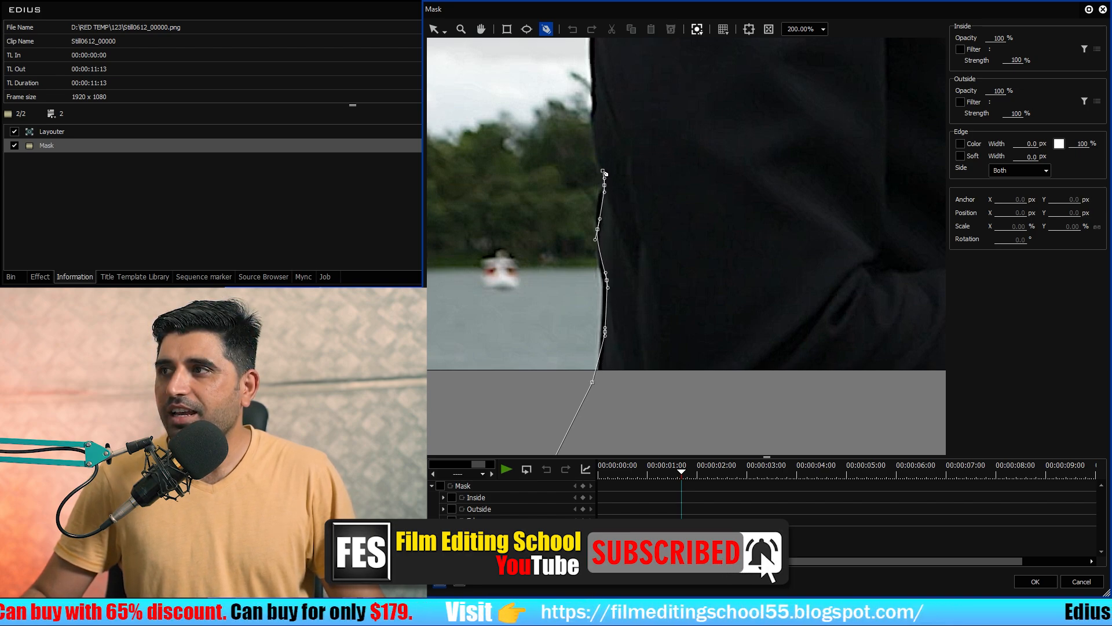
left_click_drag(594, 82, 594, 72)
left_click(592, 43)
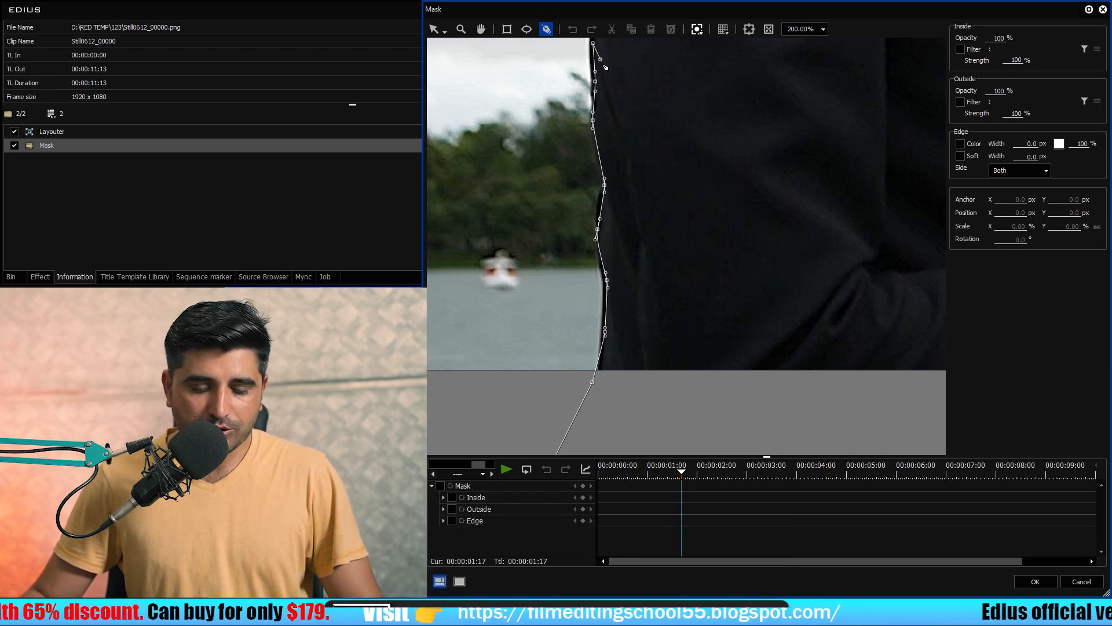
- Continue the mask path up the groom's sleeve and around the back of his shoulder
left_click_drag(614, 93, 665, 432)
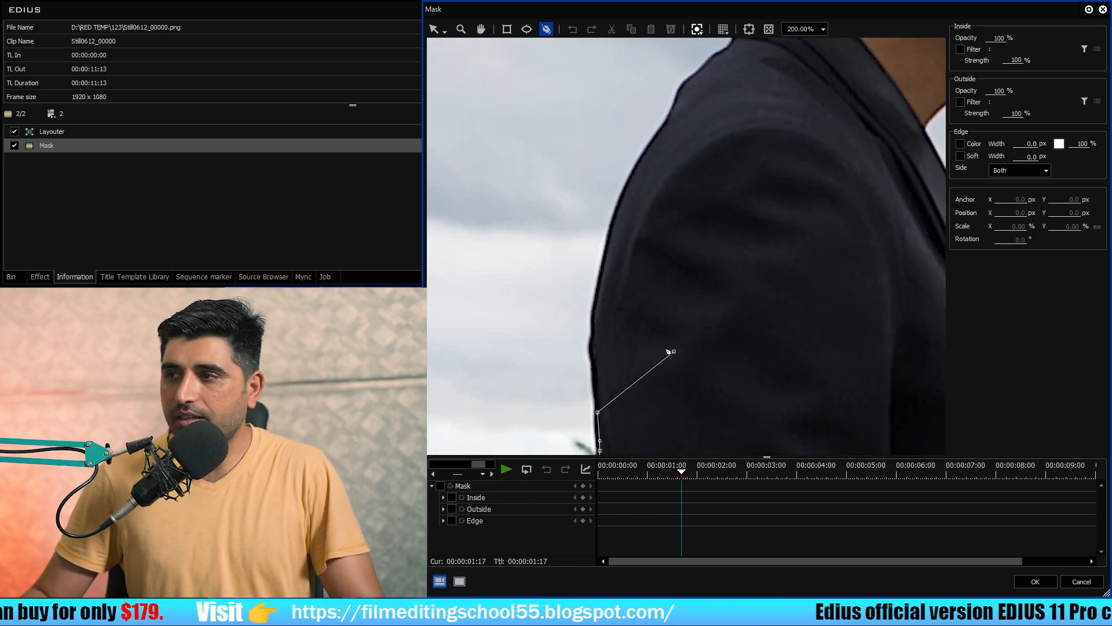
left_click_drag(593, 337, 597, 313)
left_click_drag(606, 251, 613, 232)
left_click_drag(653, 139, 660, 130)
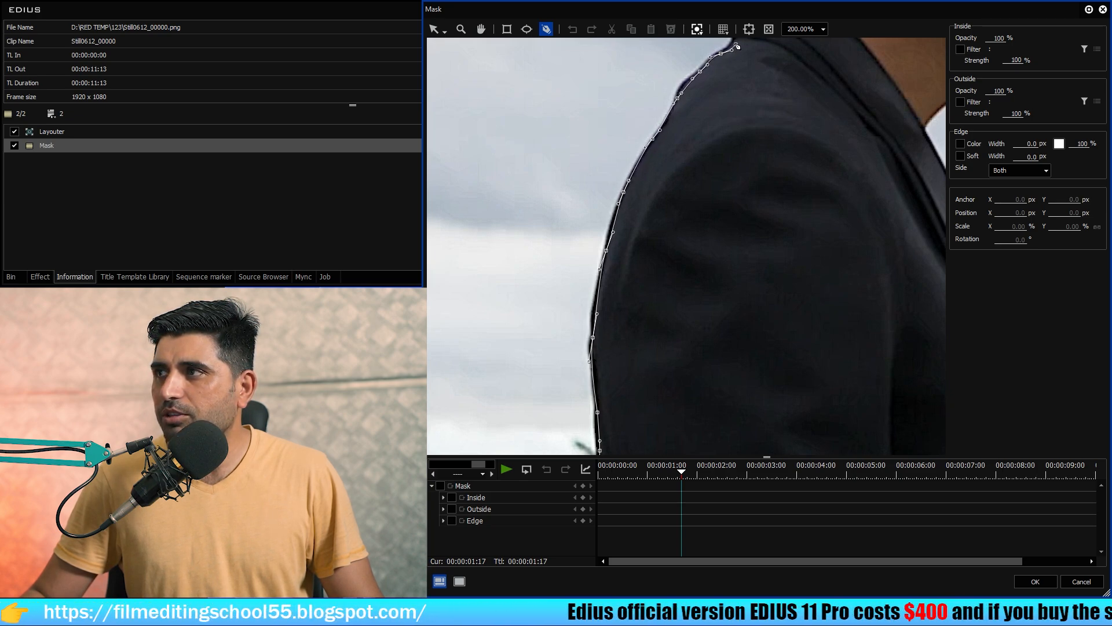
- Continue the mask path from the groom's shoulder along his collar and up the back of his neck
left_click(481, 29)
left_click_drag(787, 88, 680, 428)
key("p")
left_click(636, 347)
left_click(662, 328)
left_click(711, 265)
left_click_drag(706, 152, 709, 130)
left_click_drag(712, 103, 713, 94)
- Trace the mask path around the back and top of the groom's hair to his forehead
left_click_drag(800, 77, 591, 307)
left_click_drag(534, 200, 540, 190)
left_click(742, 176)
left_click(859, 336)
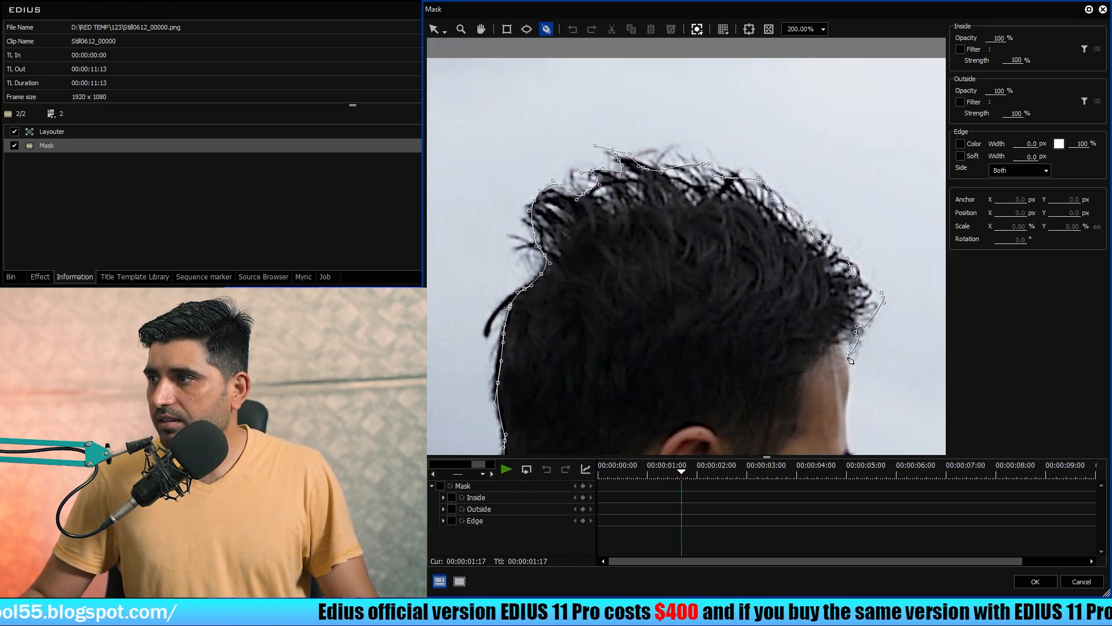
- Trace the mask path down the groom's face profile and around his chin to the front of his neck
left_click(823, 29)
left_click(802, 87)
left_click_drag(846, 280, 680, 161)
left_click(682, 181)
left_click(687, 325)
left_click_drag(645, 413, 598, 149)
left_click_drag(613, 210, 614, 224)
left_click_drag(565, 258, 551, 269)
left_click_drag(509, 346, 505, 354)
- Continue the mask path from the groom's neck down his collar and jacket front to the bouquet
left_click_drag(476, 400, 709, 232)
left_click_drag(633, 258, 622, 256)
left_click_drag(523, 237, 503, 242)
left_click_drag(447, 293, 663, 218)
left_click(620, 263)
left_click_drag(701, 405, 556, 76)
- Trace the mask path along the upper edge of the bouquet towards the bride
left_click(613, 275)
left_click(666, 269)
left_click(726, 225)
left_click_drag(903, 232, 583, 249)
left_click(632, 232)
left_click_drag(857, 244, 584, 233)
- Continue the mask path from the bouquet over the bride's front shoulder and up her neck to her chin
left_click(695, 181)
left_click(825, 108)
left_click_drag(849, 102, 763, 380)
left_click_drag(715, 176, 705, 175)
left_click_drag(592, 174, 582, 165)
left_click_drag(591, 81, 600, 339)
- Trace the mask path up the bride's face profile to her forehead and front hairline
left_click_drag(605, 270, 601, 260)
left_click_drag(563, 180, 566, 168)
left_click_drag(609, 106, 618, 100)
left_click_drag(689, 116, 662, 353)
left_click(599, 208)
left_click_drag(683, 95, 694, 86)
- Trace the mask path over the top of the bride's hair and around the small tuft before the veil
left_click_drag(718, 116, 597, 339)
left_click_drag(857, 243, 579, 232)
left_click_drag(510, 206, 527, 215)
left_click_drag(584, 237, 589, 238)
left_click(598, 248)
left_click(639, 190)
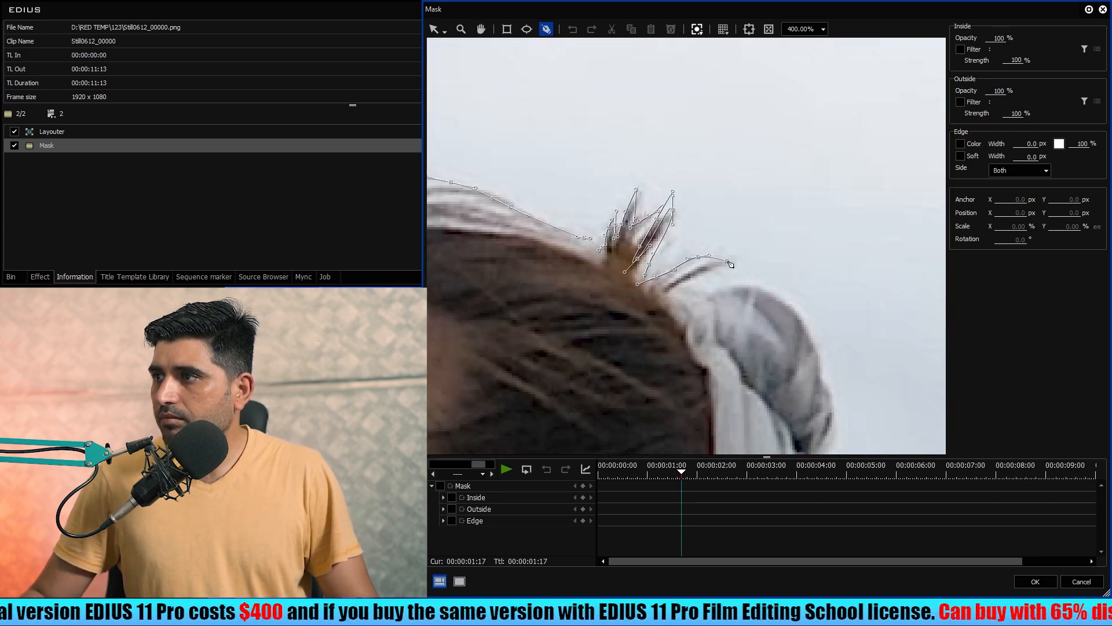
- Continue the mask path around the back of the bride's hair and down the upper edge of her veil
left_click_drag(676, 235, 678, 247)
left_click_drag(680, 314, 682, 329)
left_click_drag(713, 406, 723, 411)
left_click_drag(712, 282, 720, 298)
scroll(757, 372, "down", 1)
left_click_drag(738, 379, 718, 176)
- At 75% zoom, trace the mask path down the veil's outer edge and past the bottom of the frame
left_click(823, 29)
left_click(800, 113)
left_click(724, 293)
left_click(725, 370)
left_click_drag(720, 397, 992, 402)
- At 50% zoom, undo the last stray path point and close the mask path at its starting point
left_click(823, 29)
left_click(800, 128)
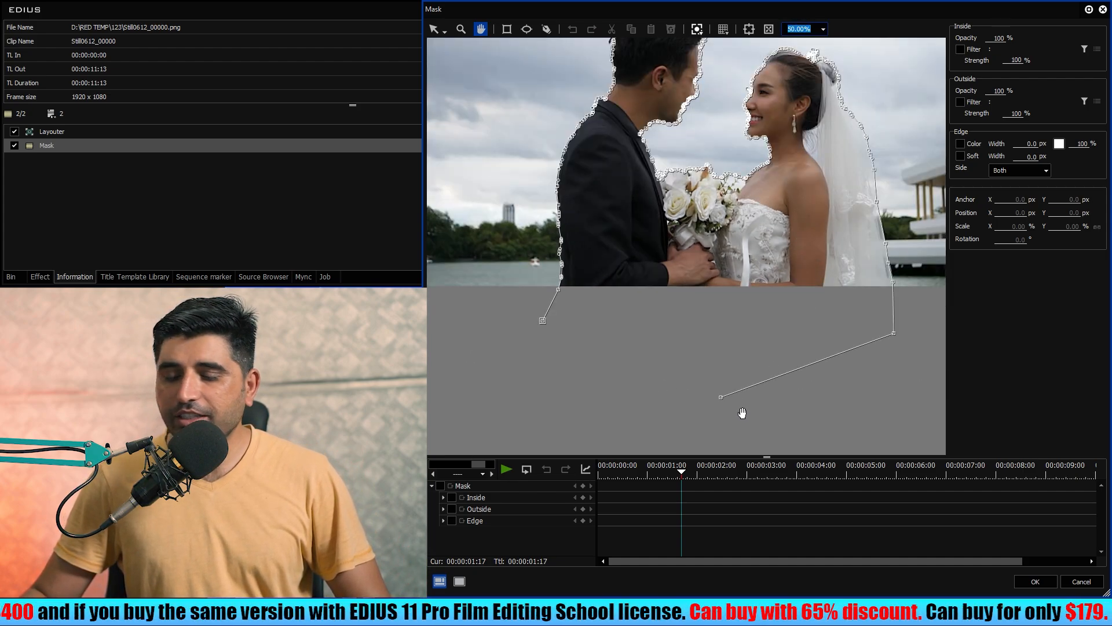
key("ctrl+z")
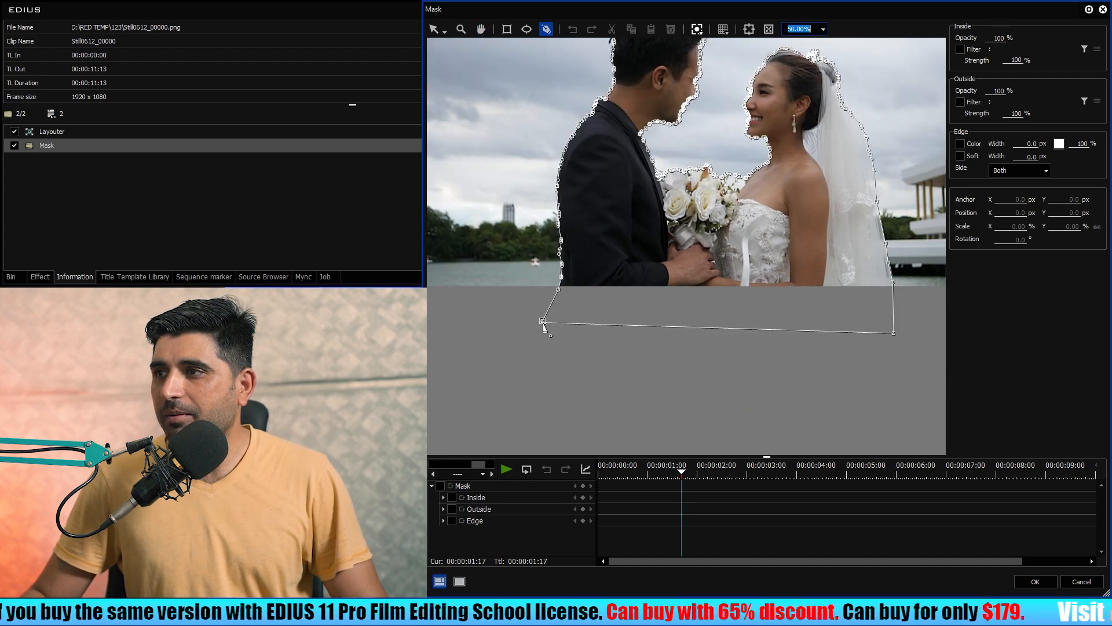
left_click(545, 320)
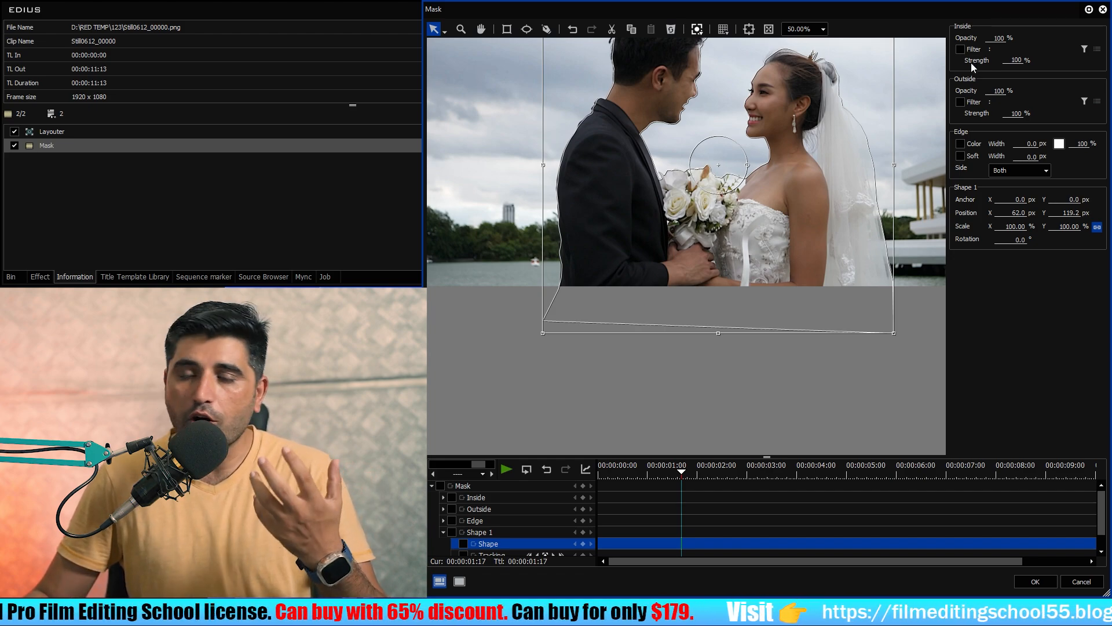
- Set the mask's outside opacity to 0%, enable a soft edge 2 px wide and apply the mask
left_click(996, 91)
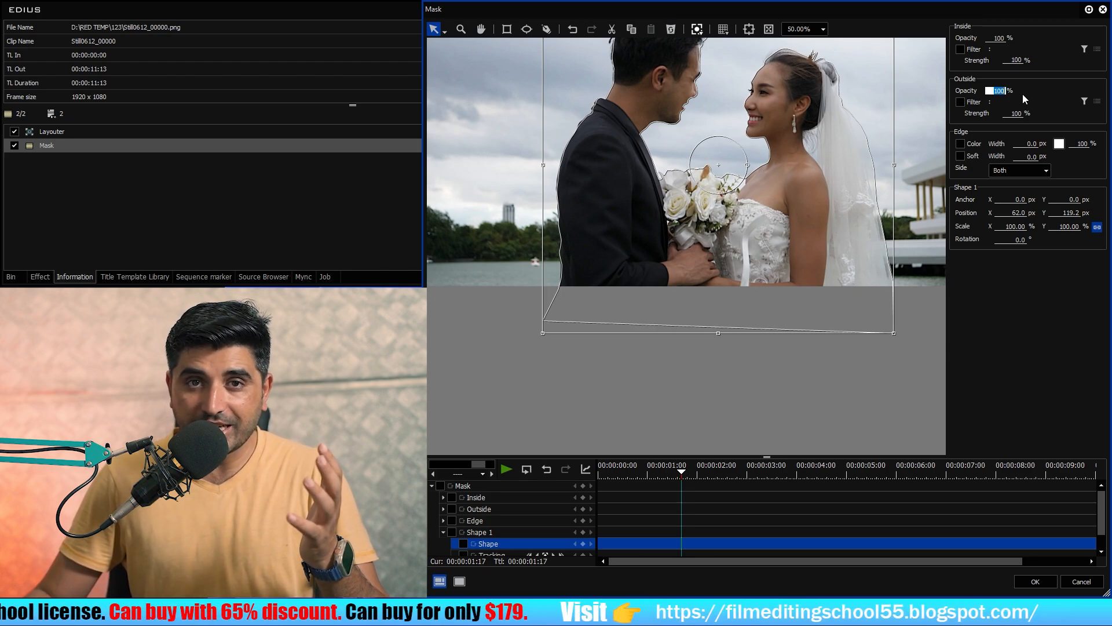
type("0")
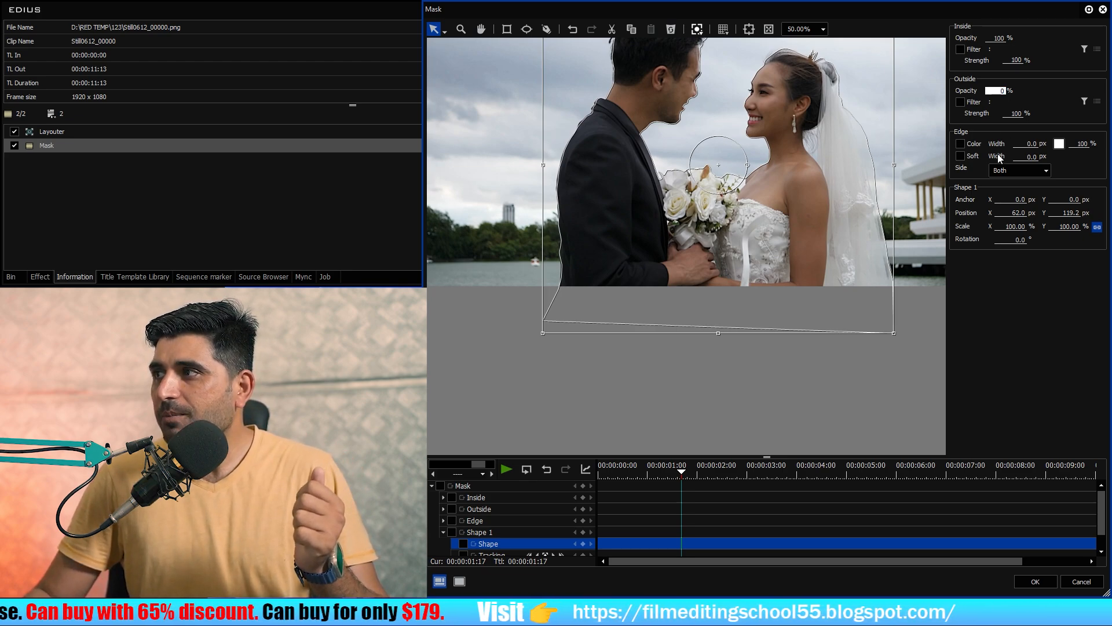
left_click(961, 156)
left_click(1028, 157)
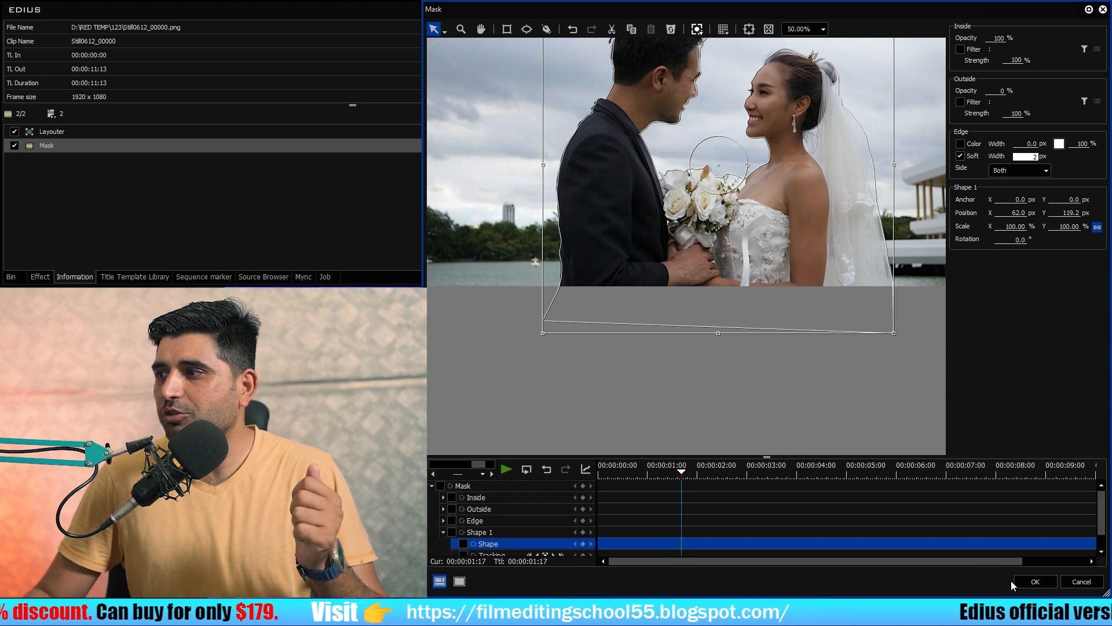
left_click(1036, 581)
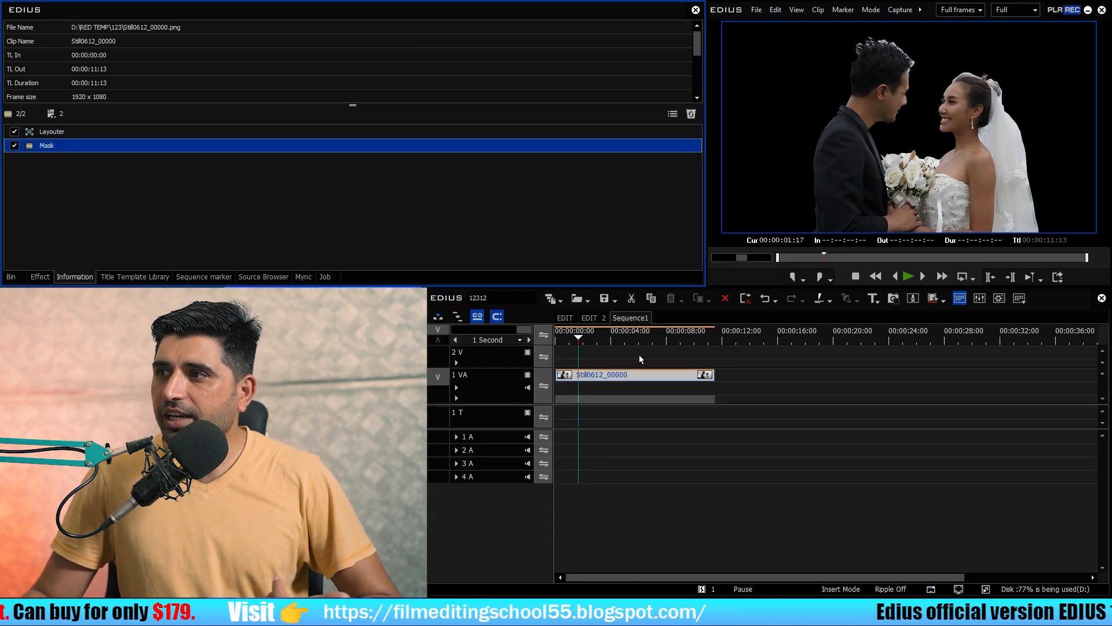
- Scrub the masked still to check the cutout and add Sequence1 to the bin
left_click(590, 338)
left_click_drag(593, 338, 597, 349)
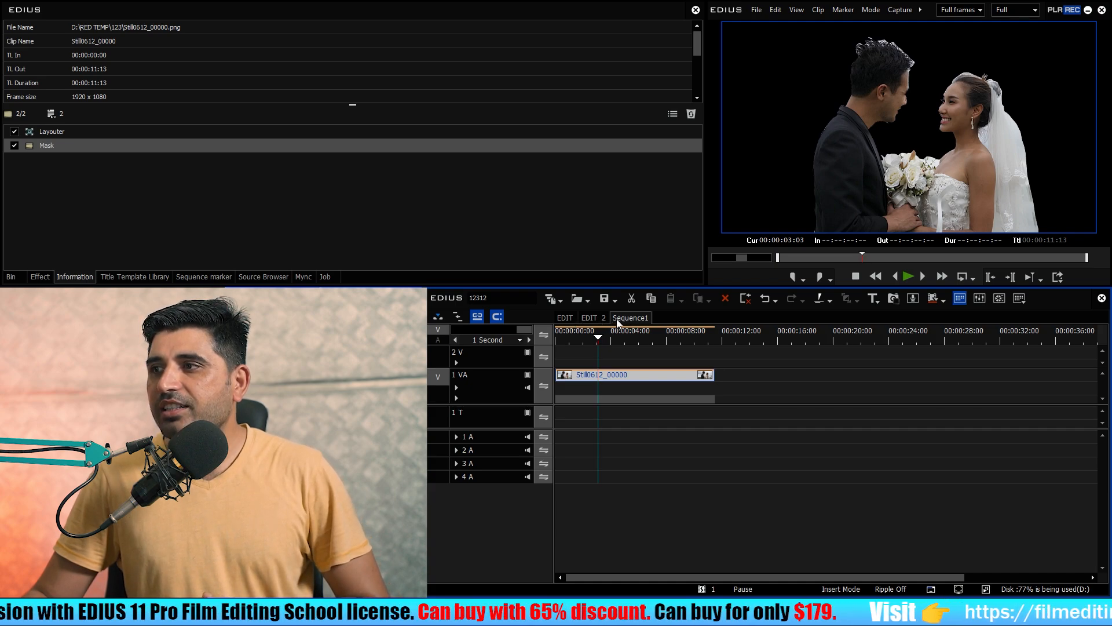
left_click(14, 277)
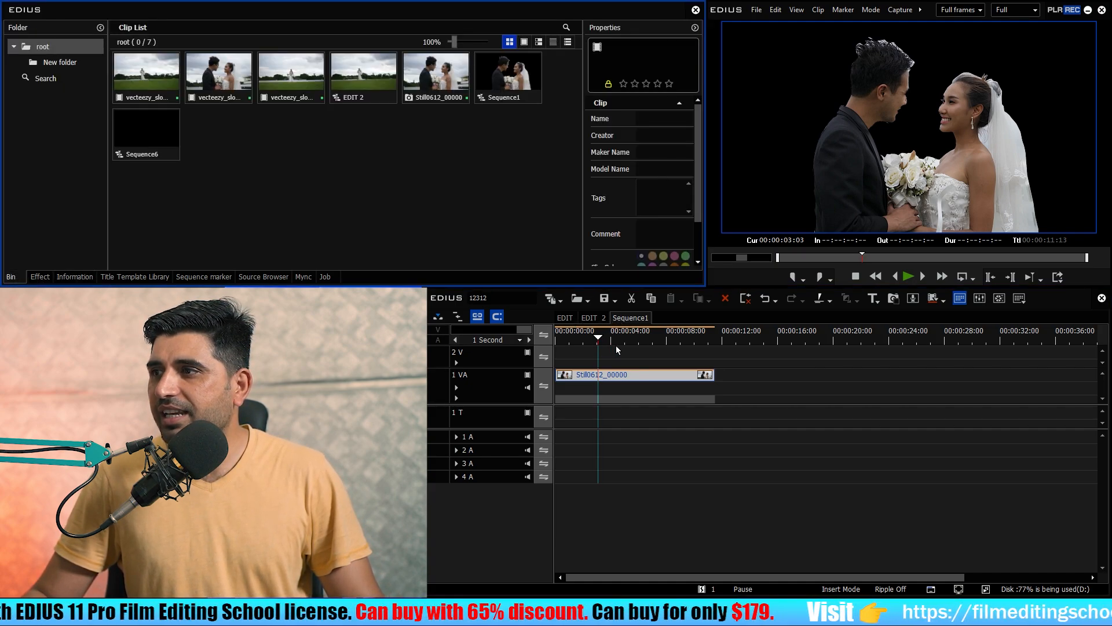
right_click(643, 319)
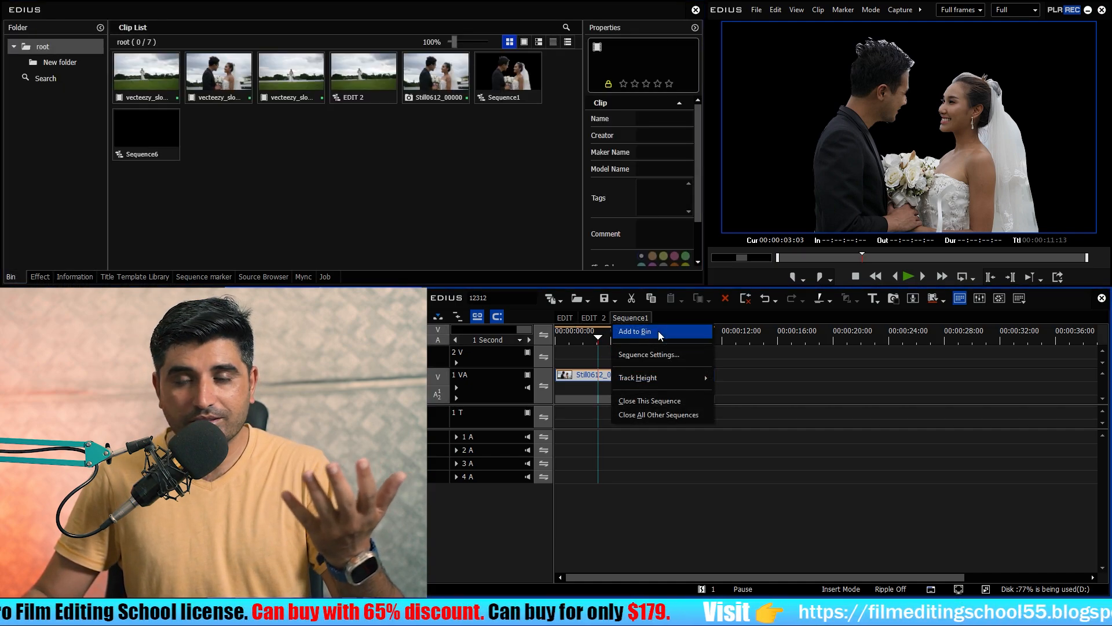
left_click(658, 333)
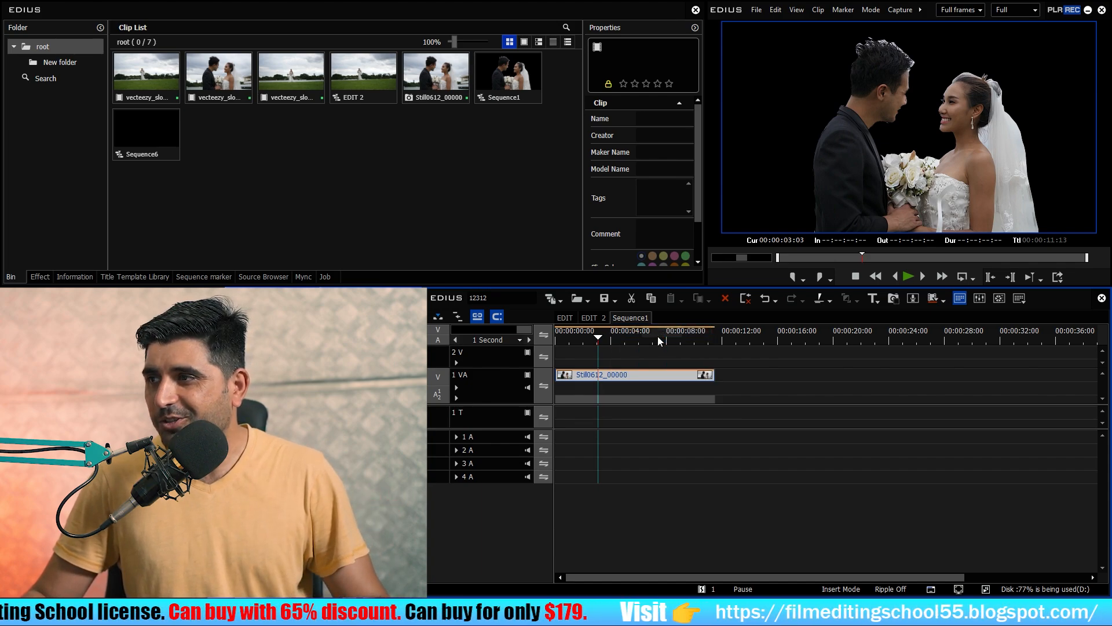
- Place the masked Sequence1 on track 2 V of EDIT 2, aligned with the start of the bride-and-groom clip
left_click(565, 318)
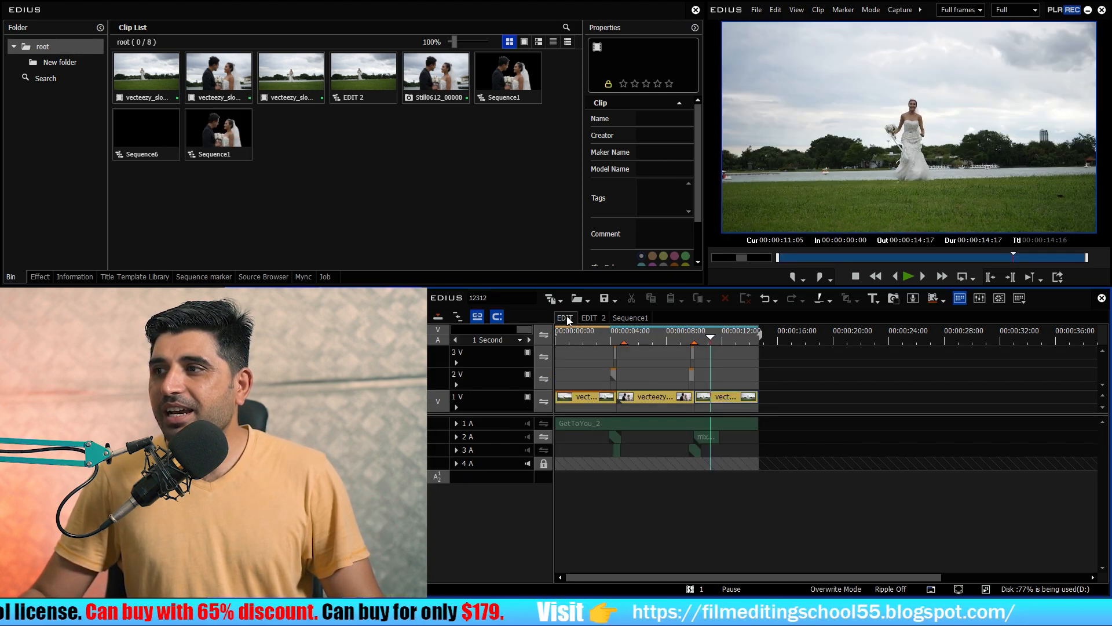
left_click(591, 319)
left_click_drag(235, 139, 576, 345)
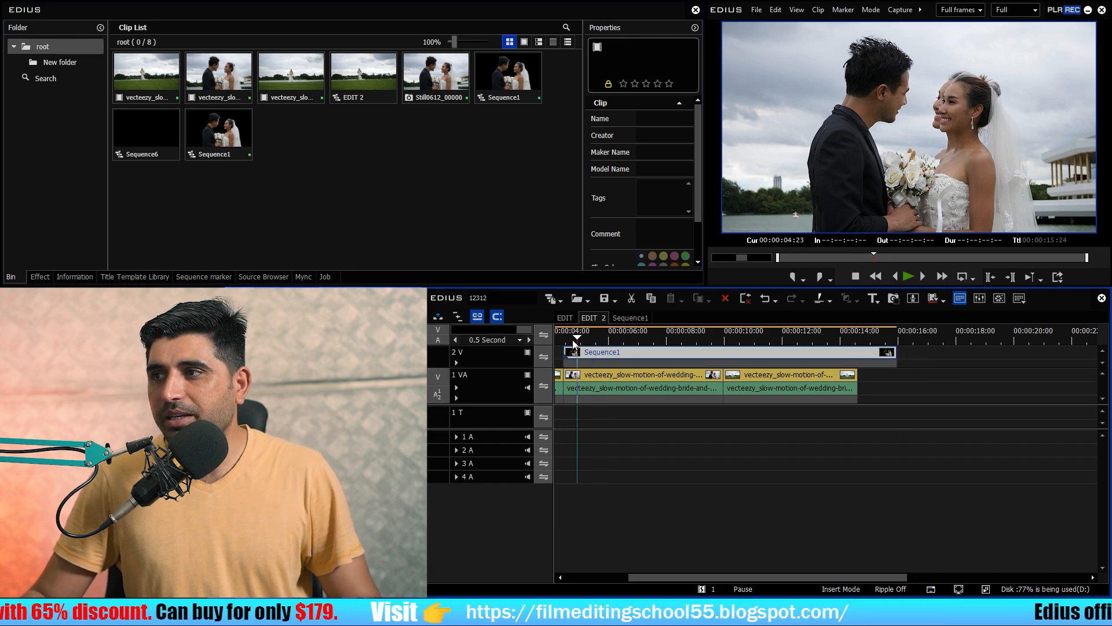
- Shift Sequence1 on track 2 V to start at 00:00:03:20, split it at the cut between the clips and delete the remainder
left_click(592, 336)
scroll(561, 335, "up", 2)
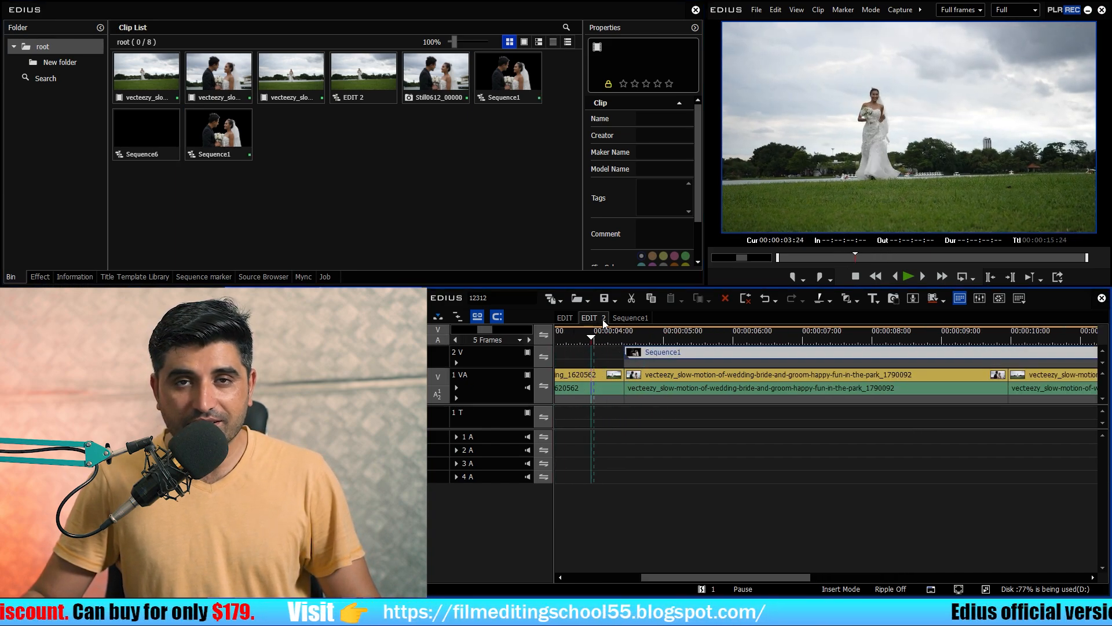
left_click_drag(718, 354, 676, 356)
key("s")
key("c")
left_click(606, 350)
key("alt+Delete")
scroll(637, 336, "up", 2)
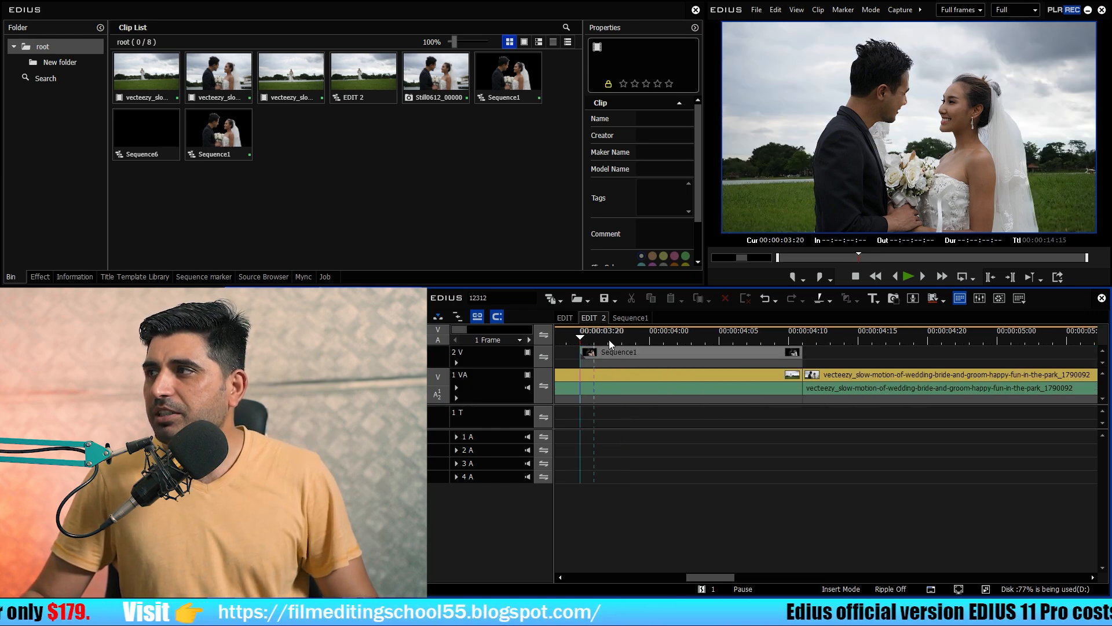
- Trim the start of Sequence1 to 00:00:04:04 and scrub through the shortened overlay up to the cut
left_click(707, 337)
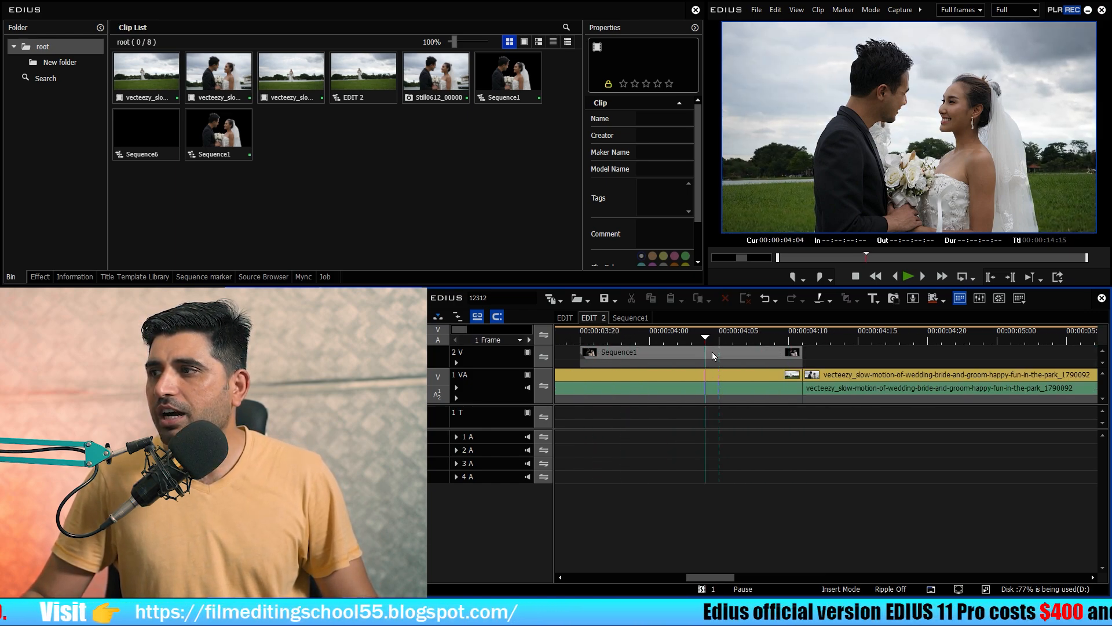
key("n")
left_click(745, 338)
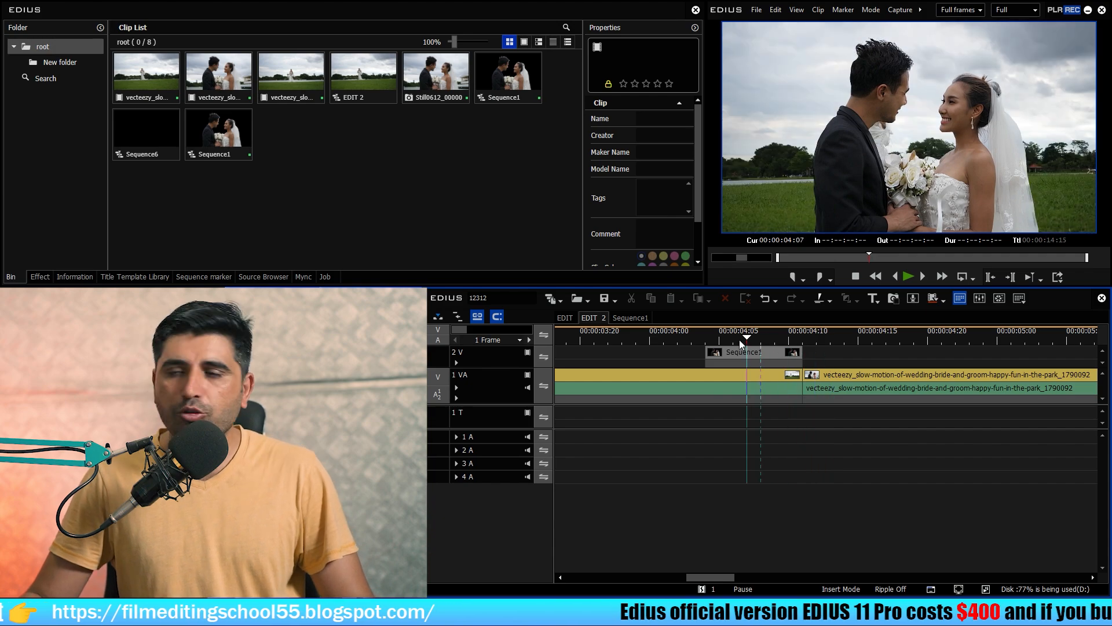
left_click(733, 334)
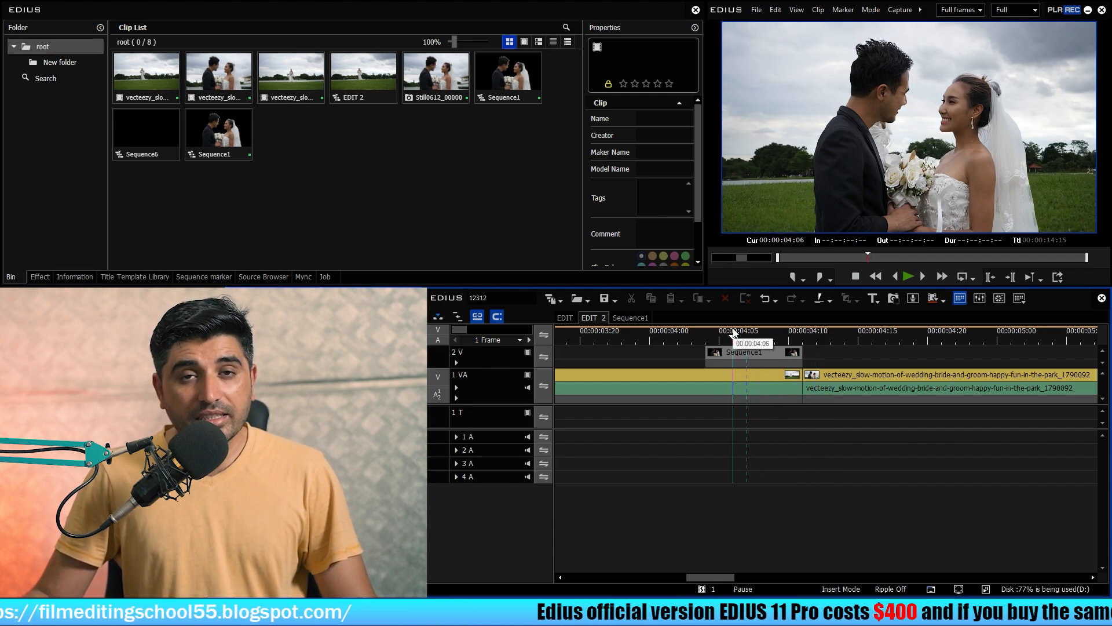
left_click(709, 334)
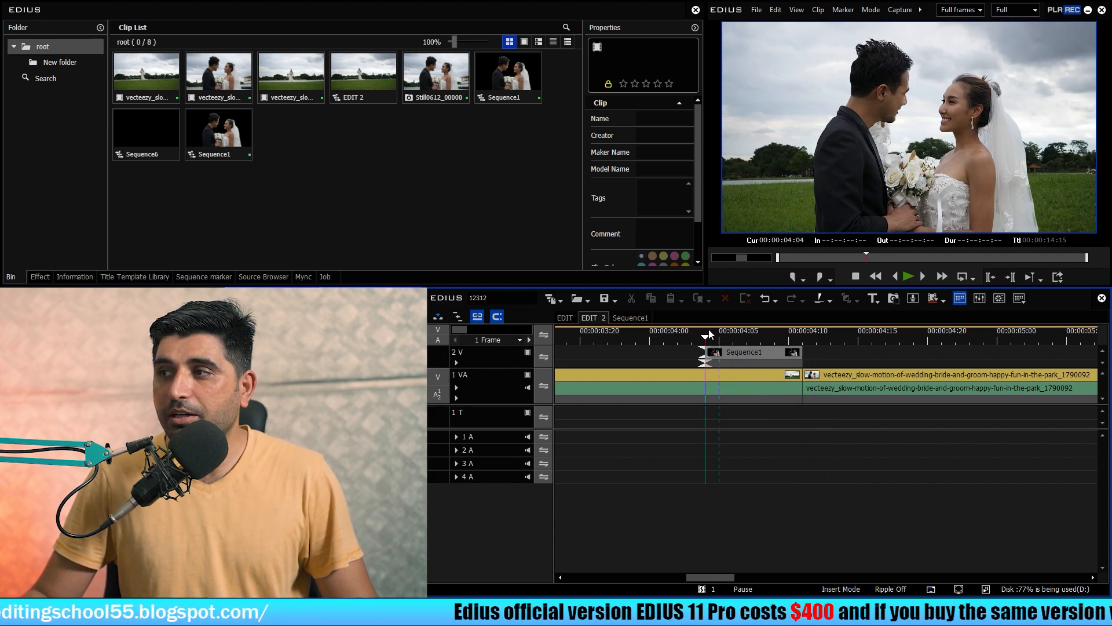
left_click(793, 335)
- In Sequence1's Layouter, keyframe the position centred at 00:00:00:07 and at X 0%, Y 95% at 00:00:00:00
left_click(761, 354)
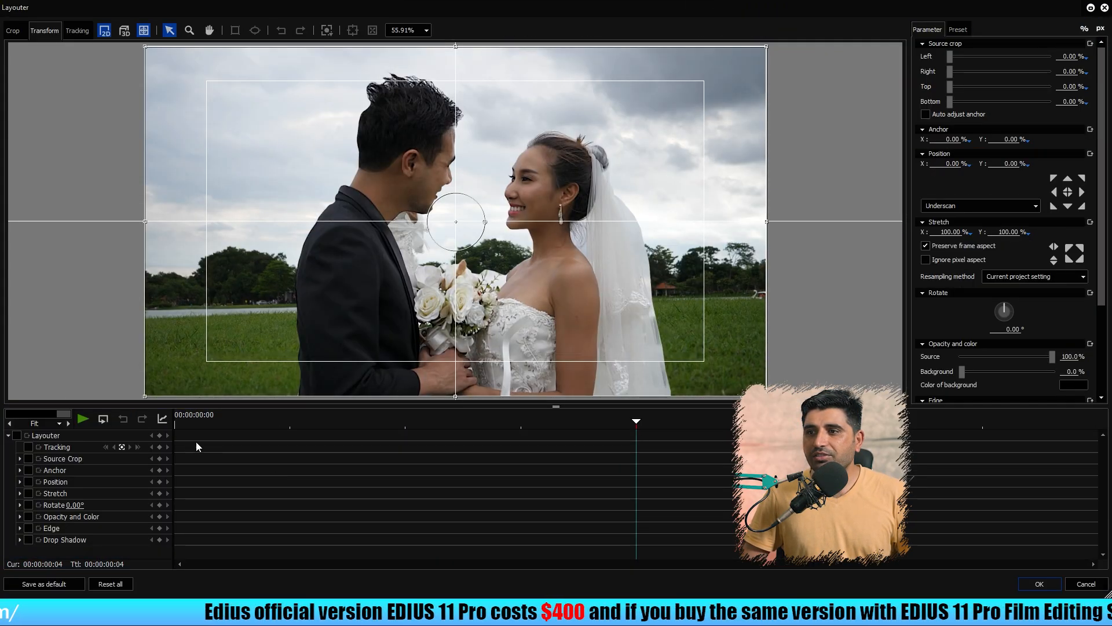
left_click(1004, 427)
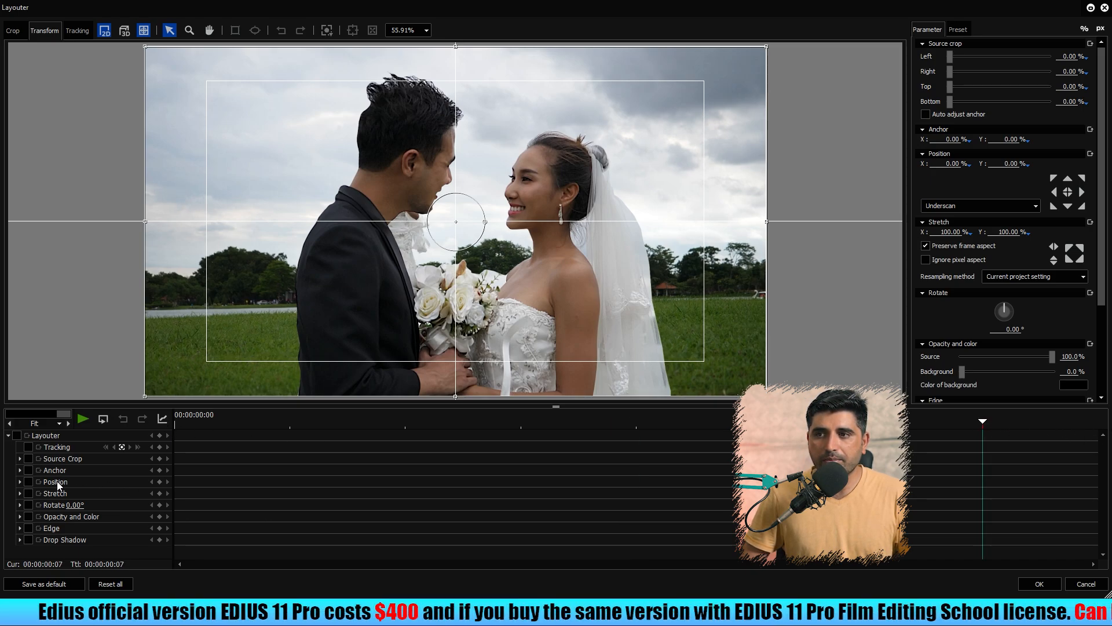
left_click(28, 481)
left_click_drag(289, 423, 146, 429)
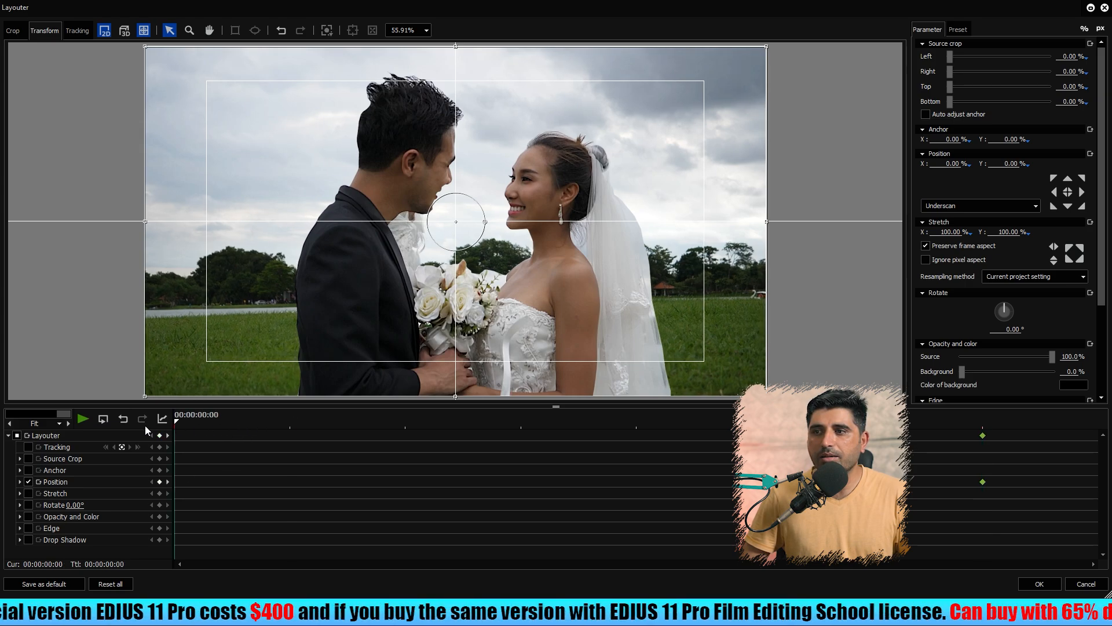
left_click(160, 481)
left_click_drag(535, 325, 568, 385)
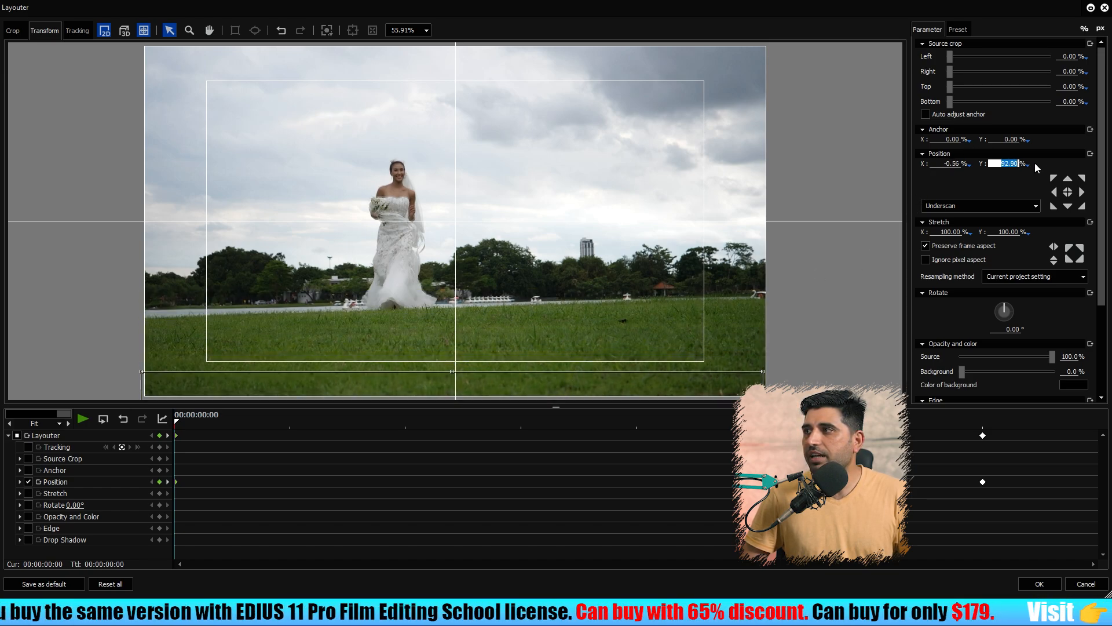
type("95")
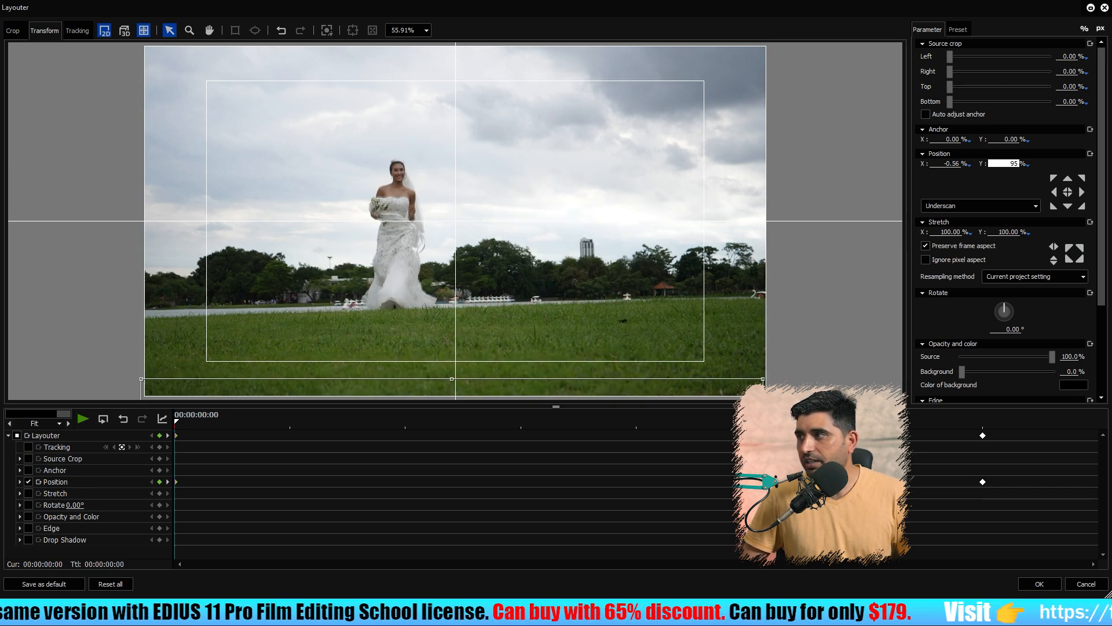
key("BackSpace")
- Scrub the rising movement, ease the interpolation at the final position keyframe and apply the layout
left_click(290, 424)
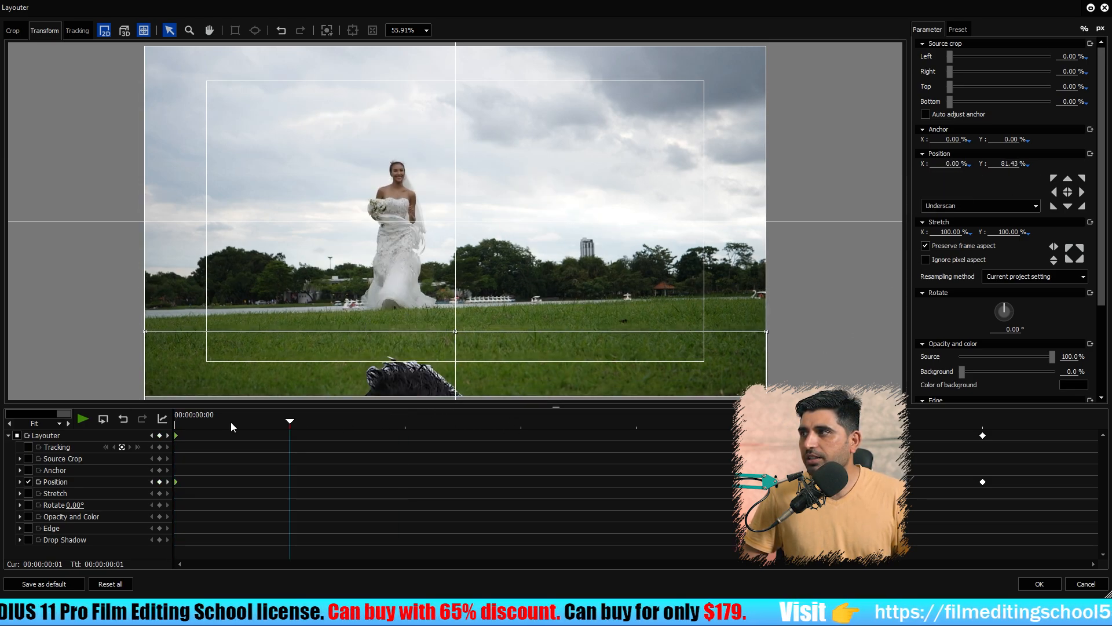
left_click_drag(291, 495, 867, 492)
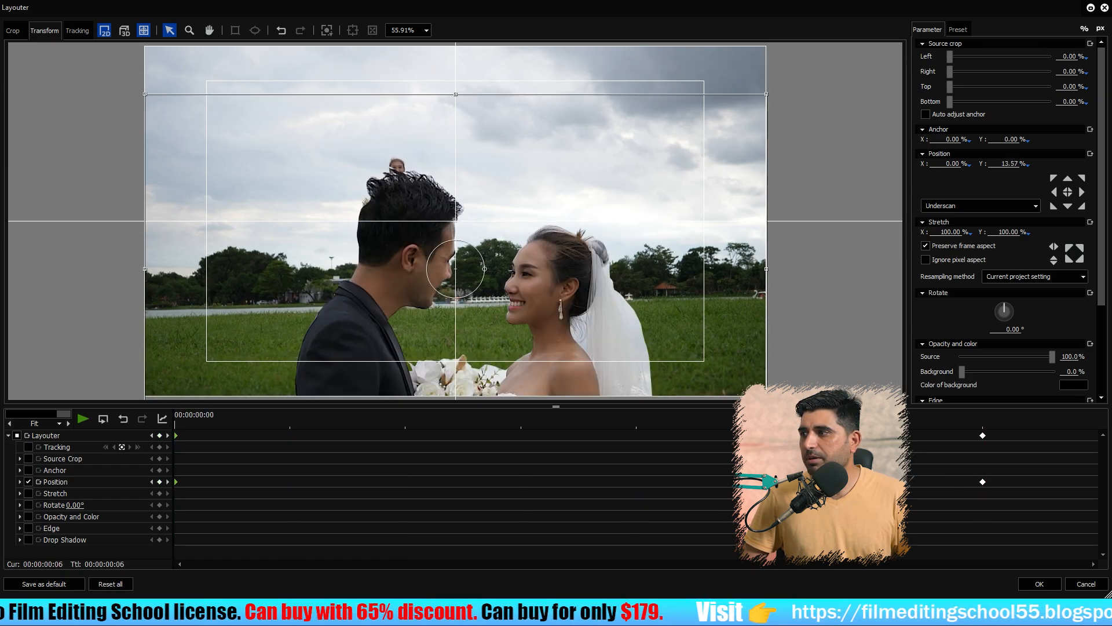
left_click_drag(1026, 469, 174, 532)
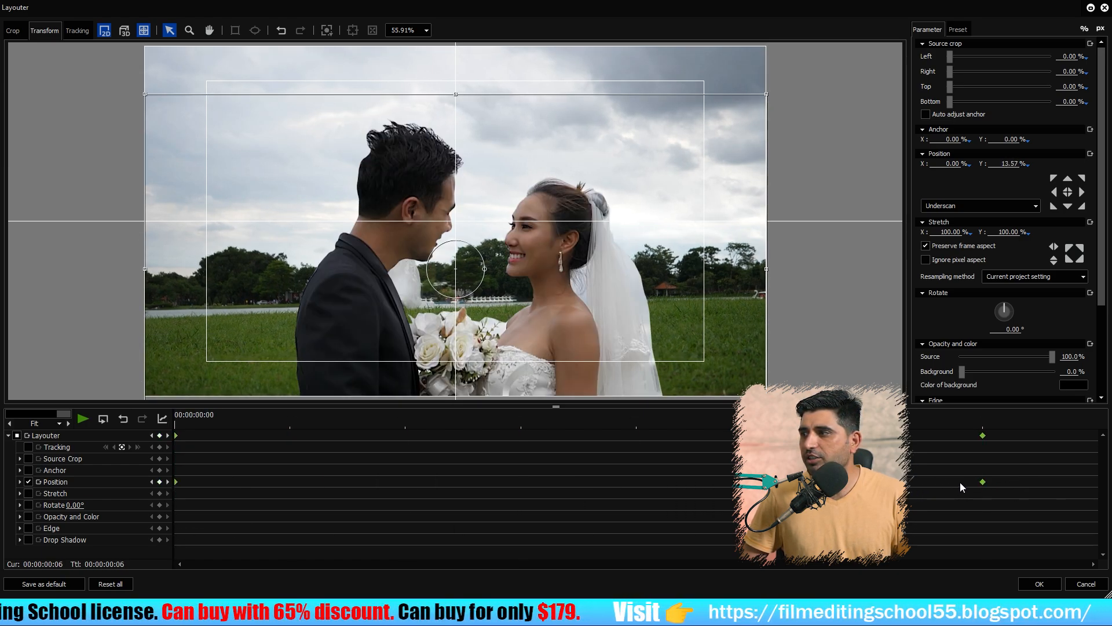
right_click(983, 481)
left_click(1003, 453)
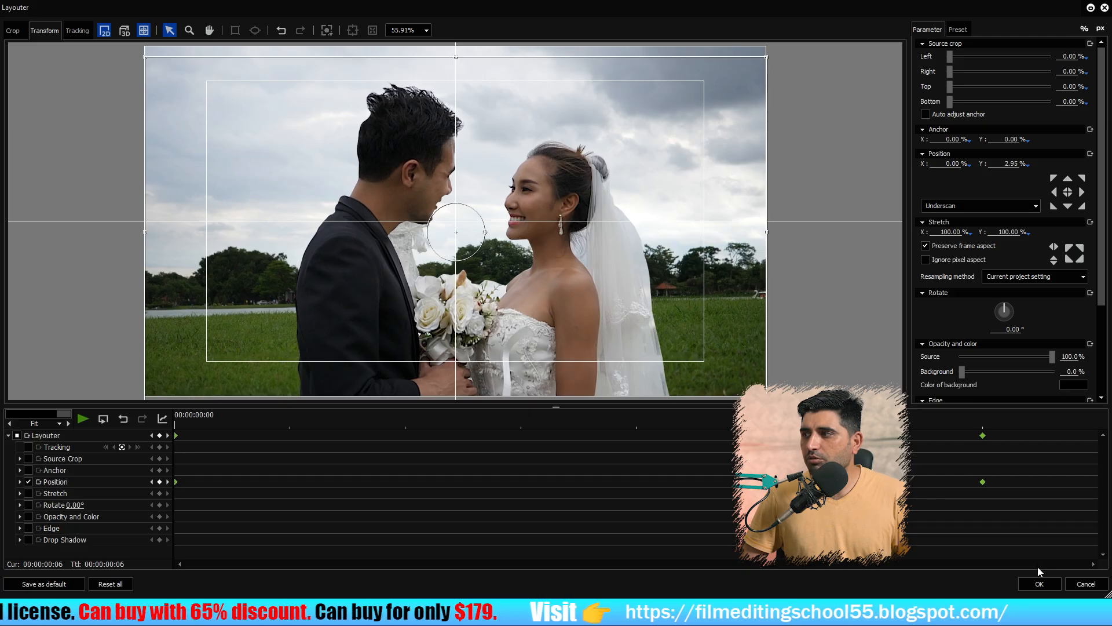
left_click(1039, 583)
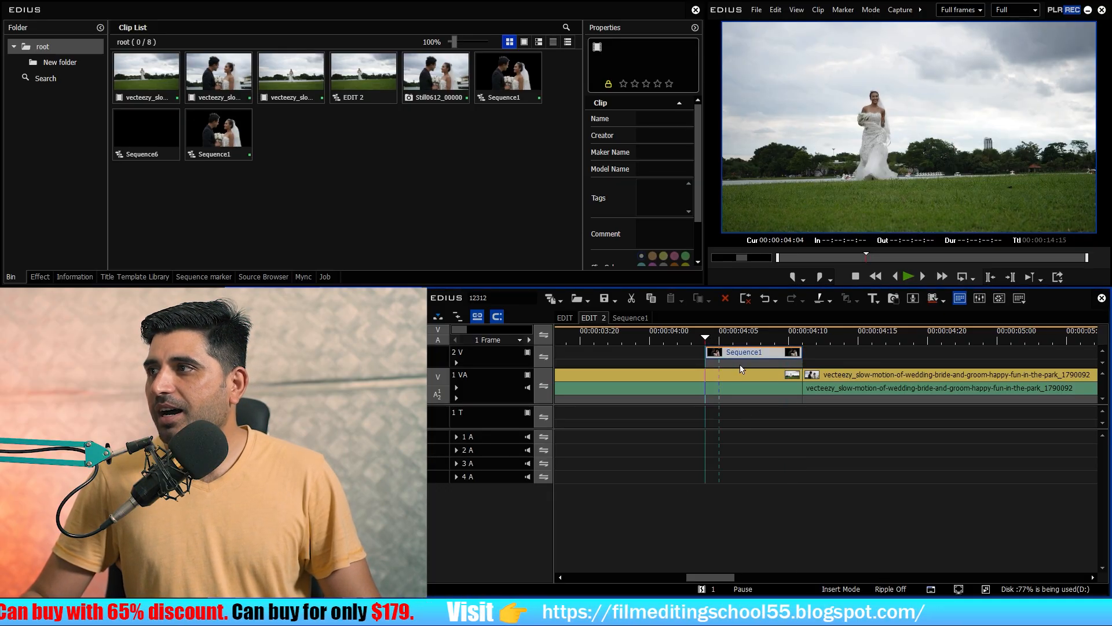
- Enable Layouter keyframing on the walking-bride clip beneath Sequence1, with the first keyframe at the clip's start
left_click_drag(712, 338, 755, 379)
left_click(756, 379)
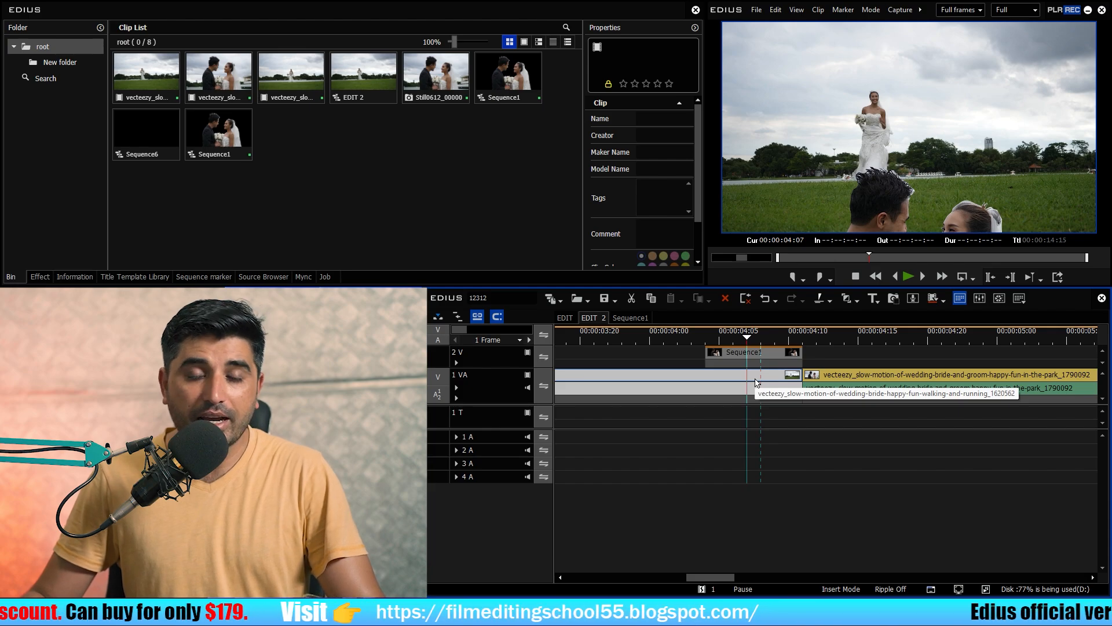
key("F7")
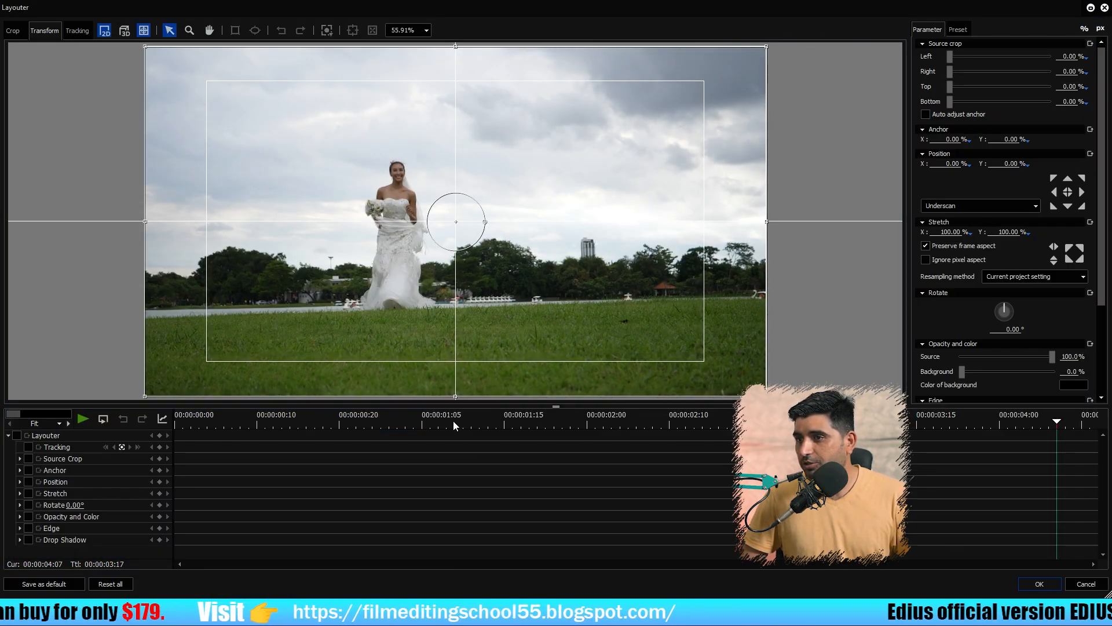
left_click(18, 435)
- At 00:00:04:11, stretch the walking-bride clip to 130%, shift it right until its left edge meets the frame edge, and apply
left_click_drag(176, 422, 1089, 423)
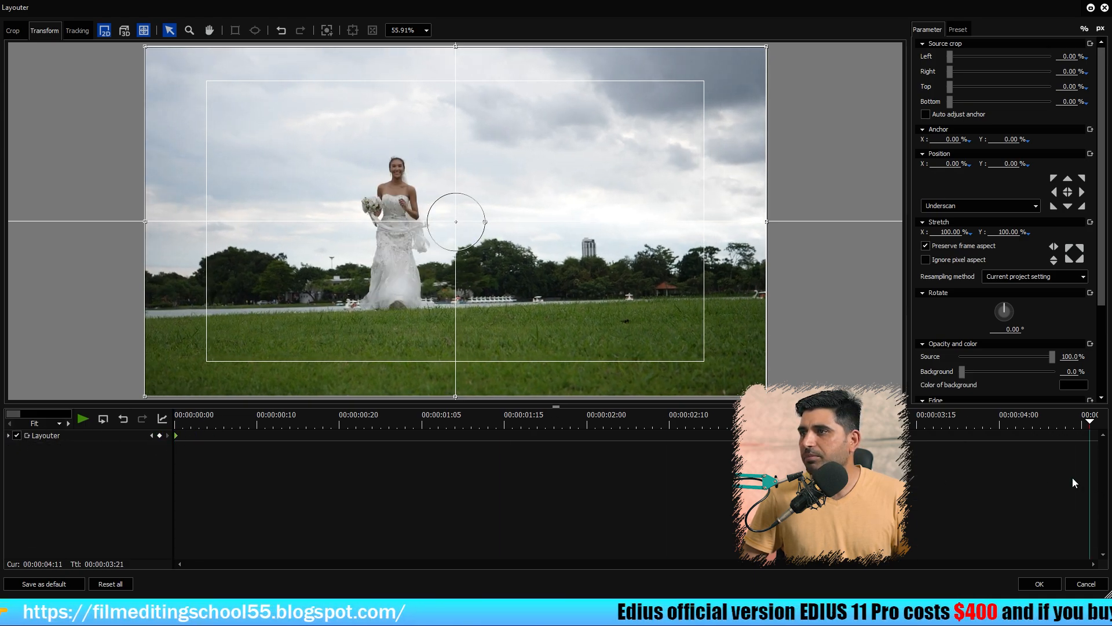
double_click(948, 231)
type("130")
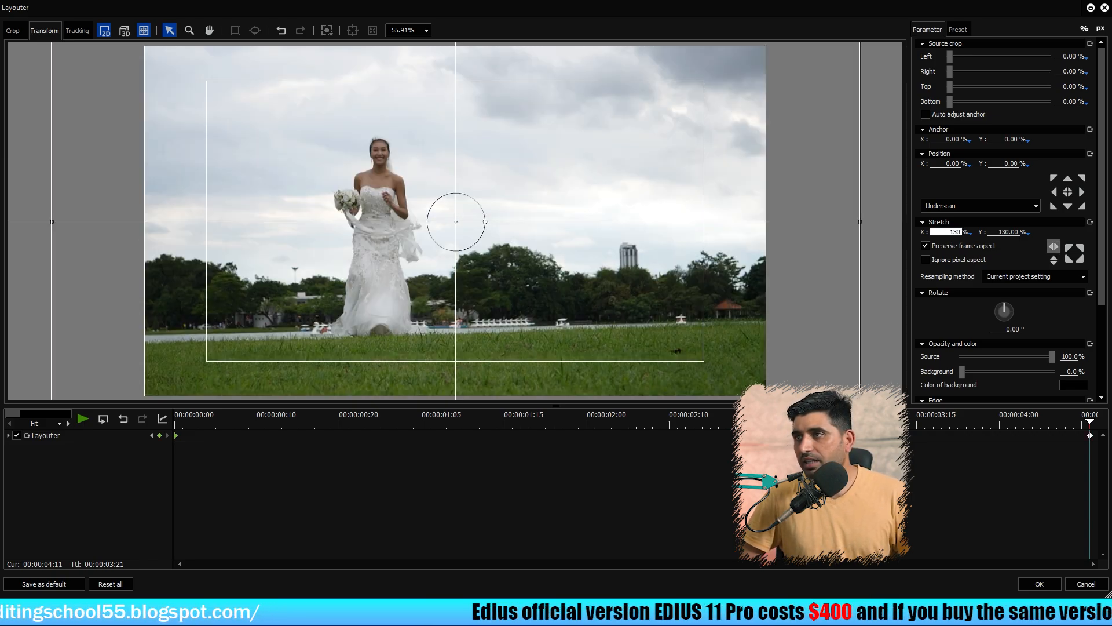
key("Return")
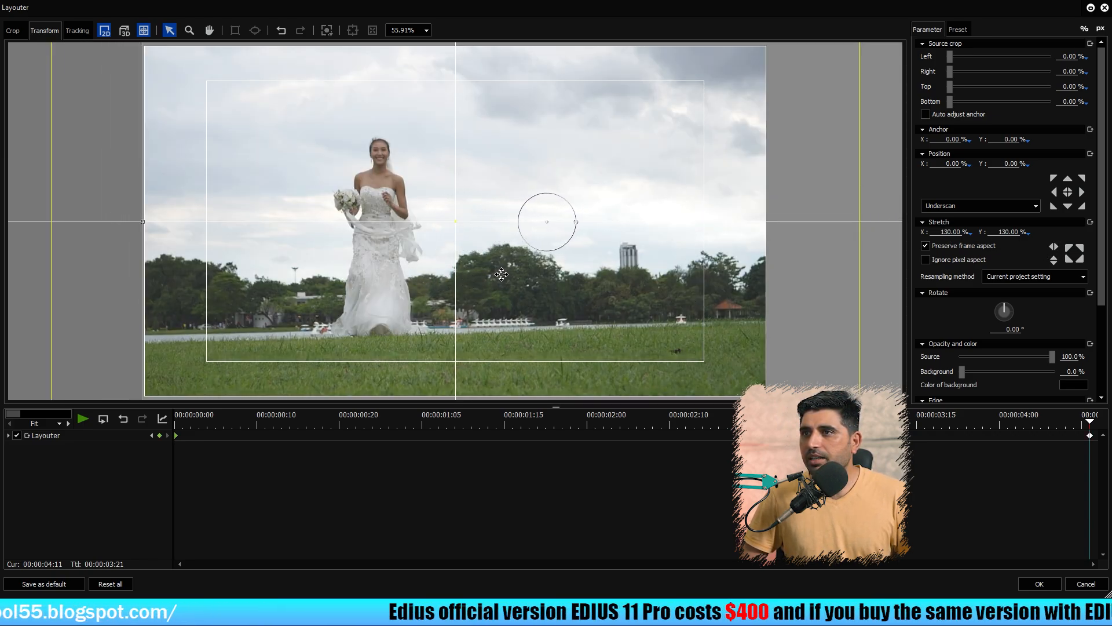
left_click_drag(501, 274, 590, 274)
left_click(1034, 585)
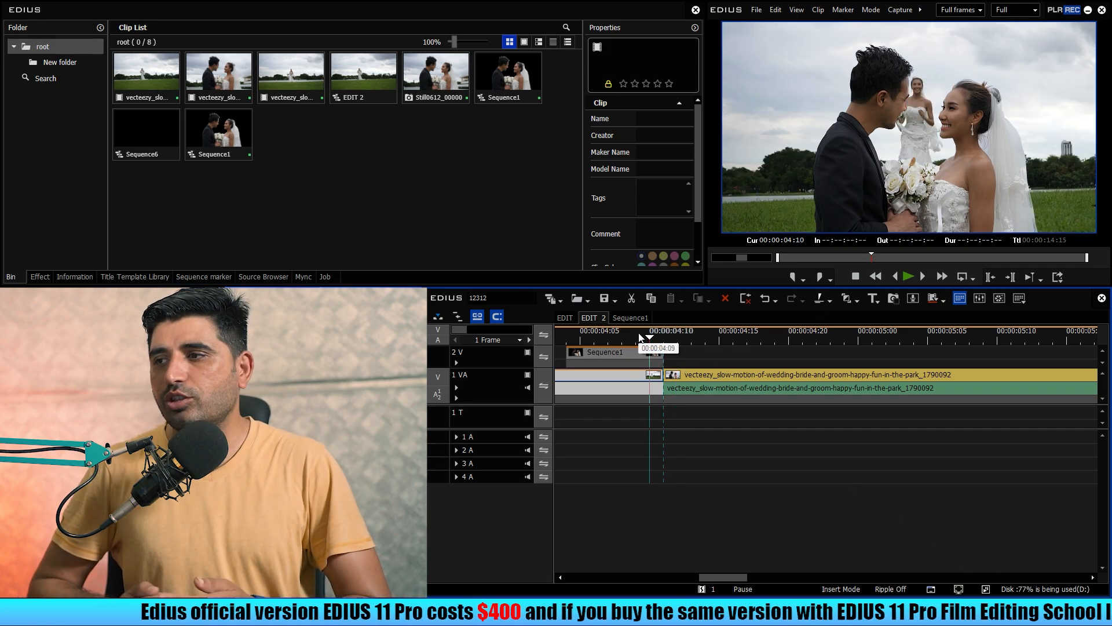
- Play back and scrub the first transition from the walking bride to the couple to check the overlay and zoom
key("space")
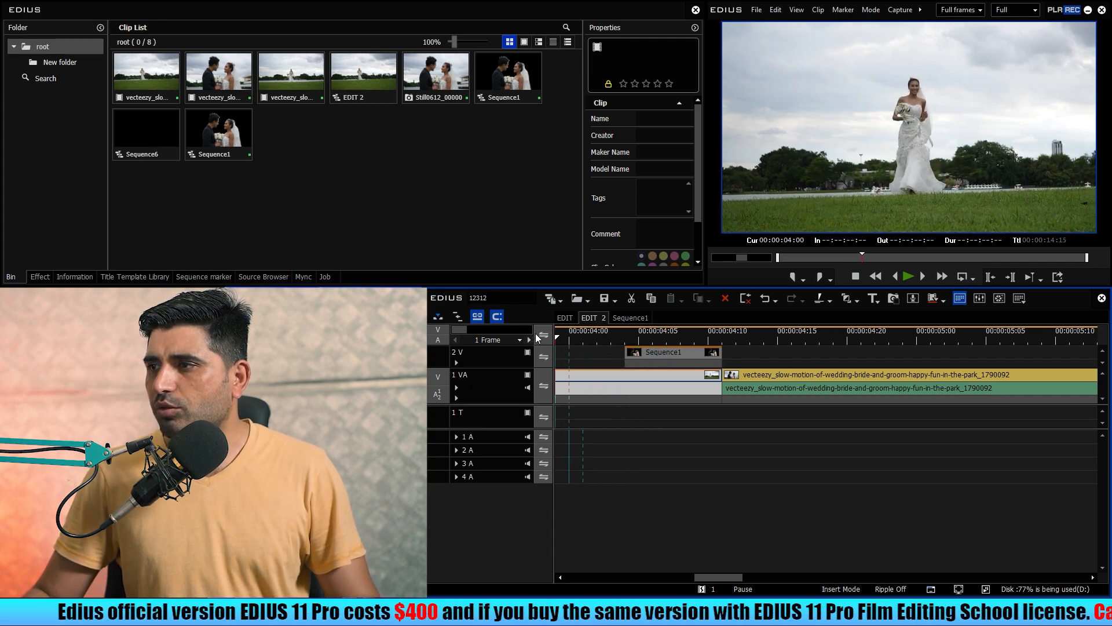
scroll(654, 360, "down", 1)
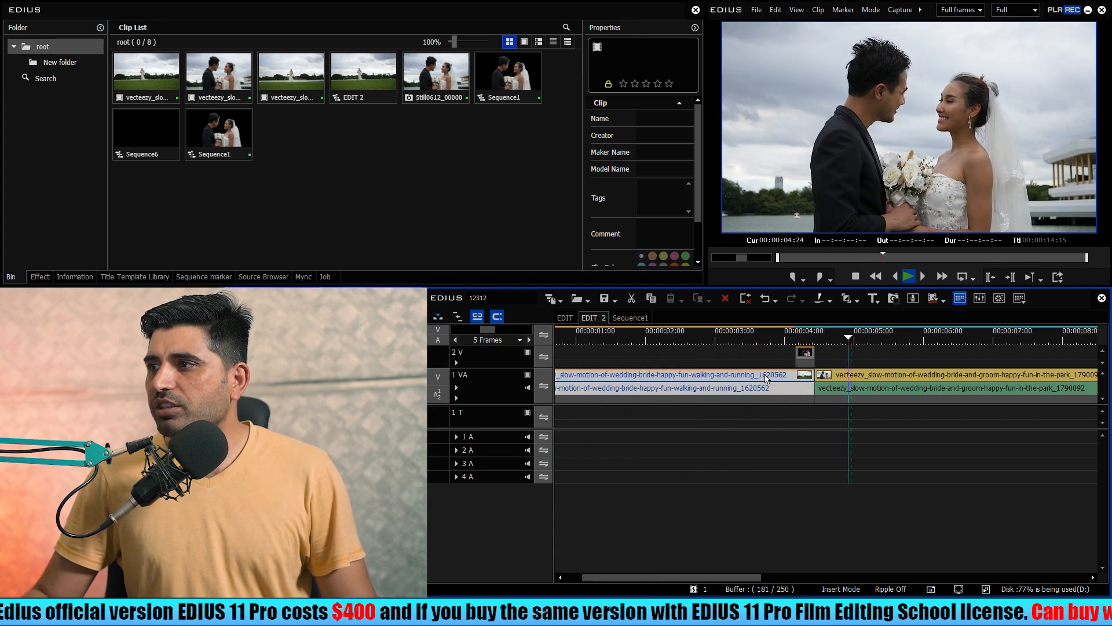
left_click(763, 334)
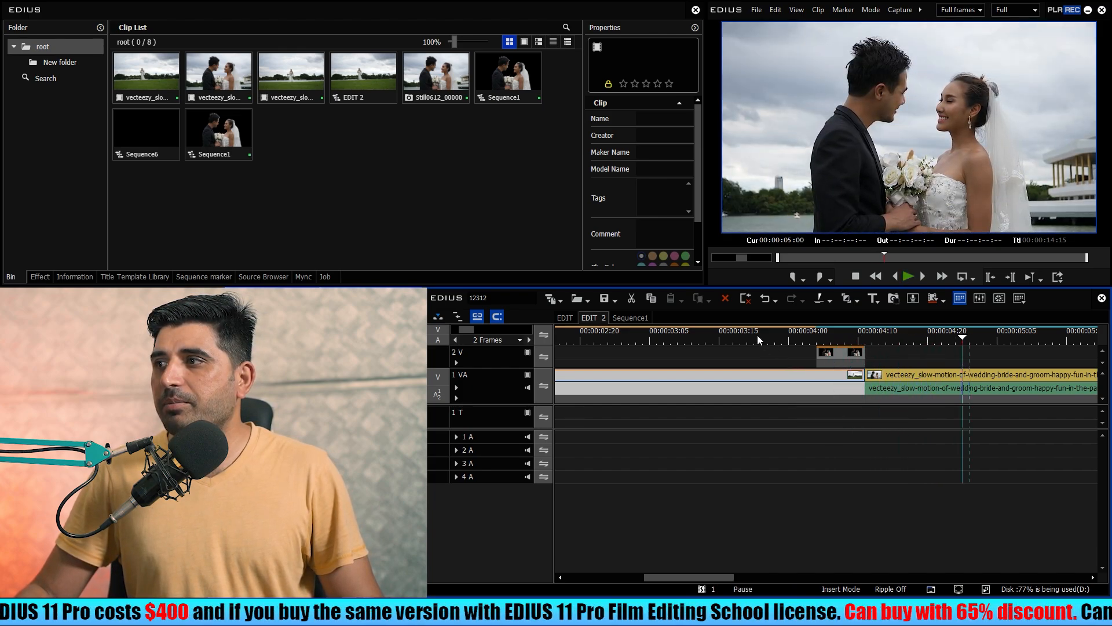
left_click(759, 337)
key("space")
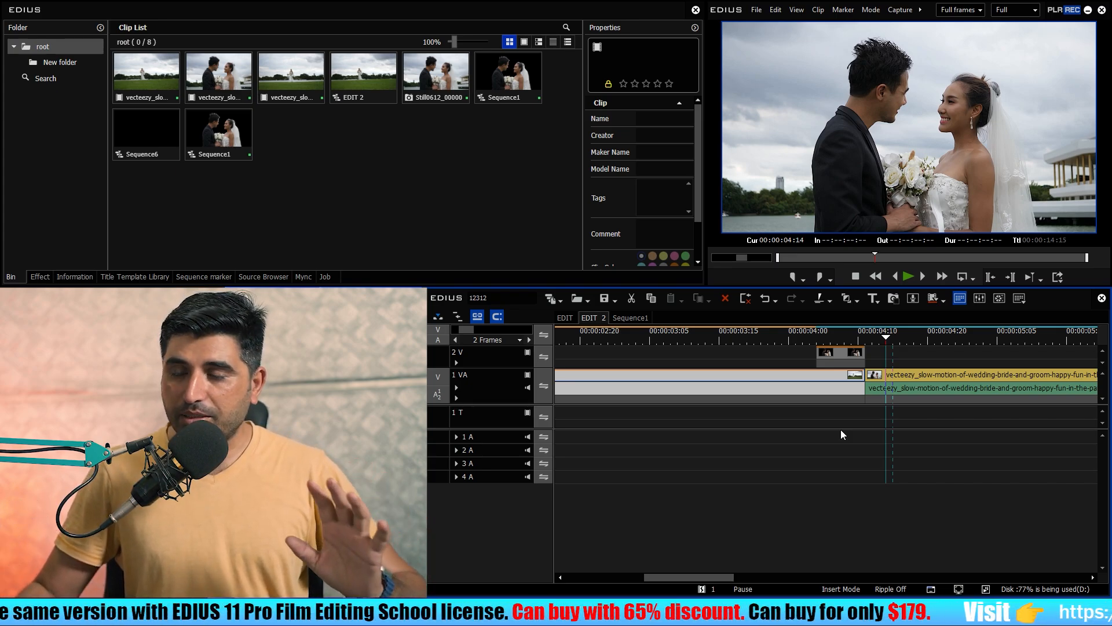
left_click(797, 337)
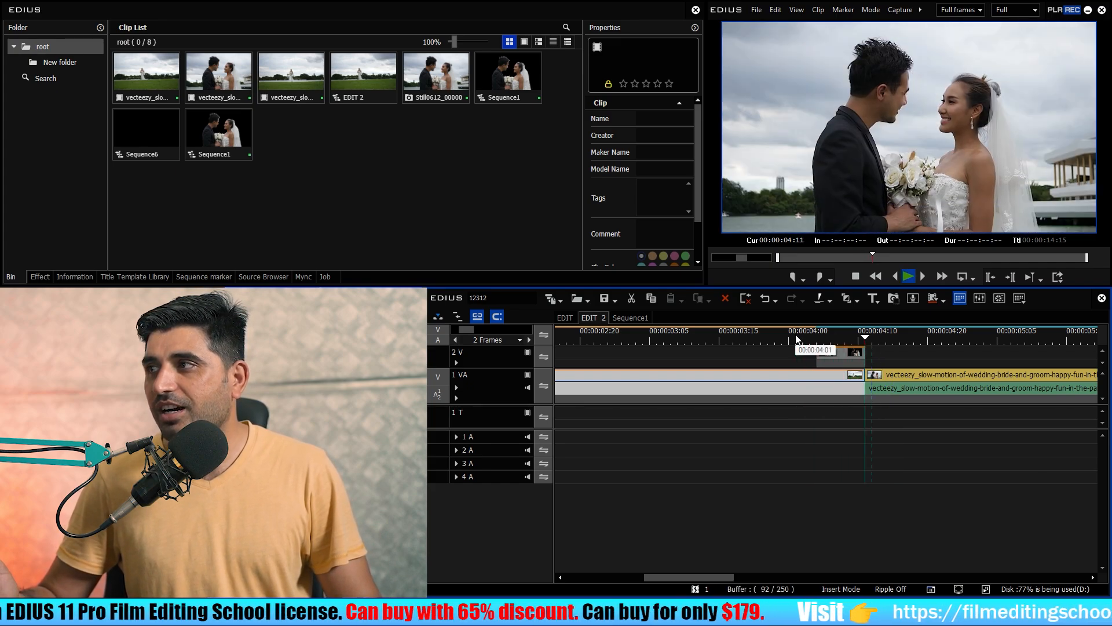
left_click(778, 335)
key("space")
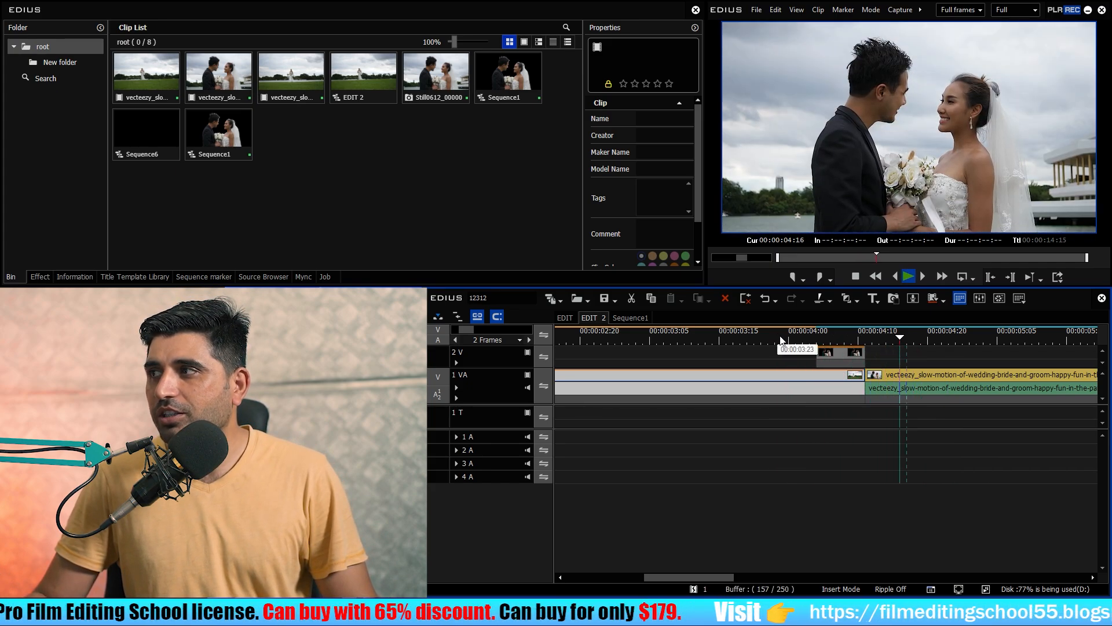
left_click_drag(834, 338, 895, 341)
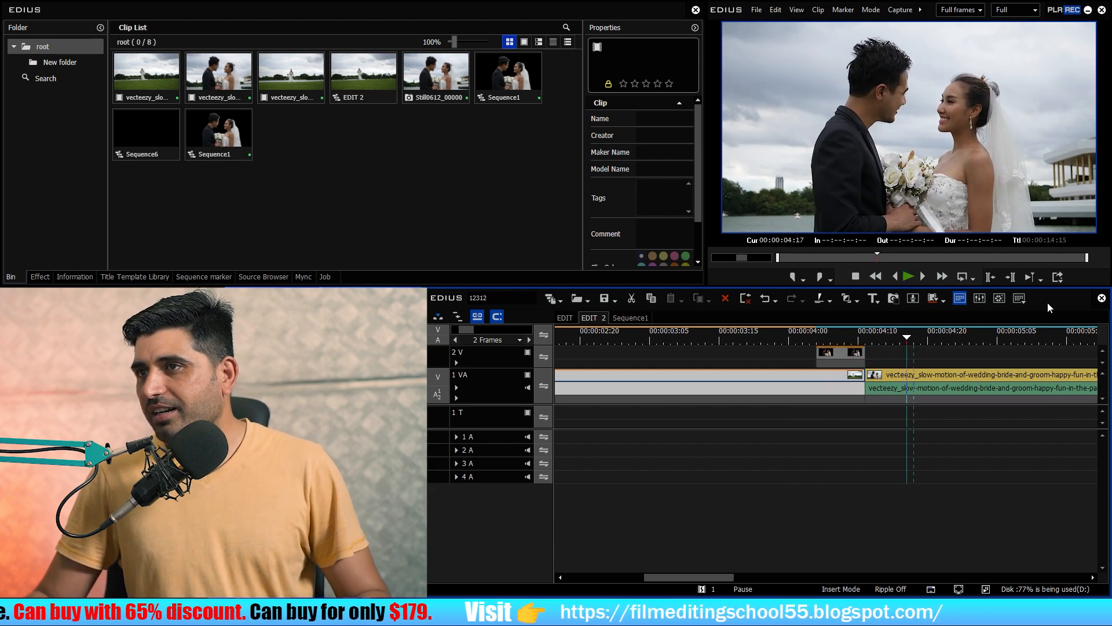
- Go to the second cut at 00:00:09:24 in EDIT 2 and select the walking-bride clip that follows it
scroll(1007, 515, "down", 2)
left_click(802, 429)
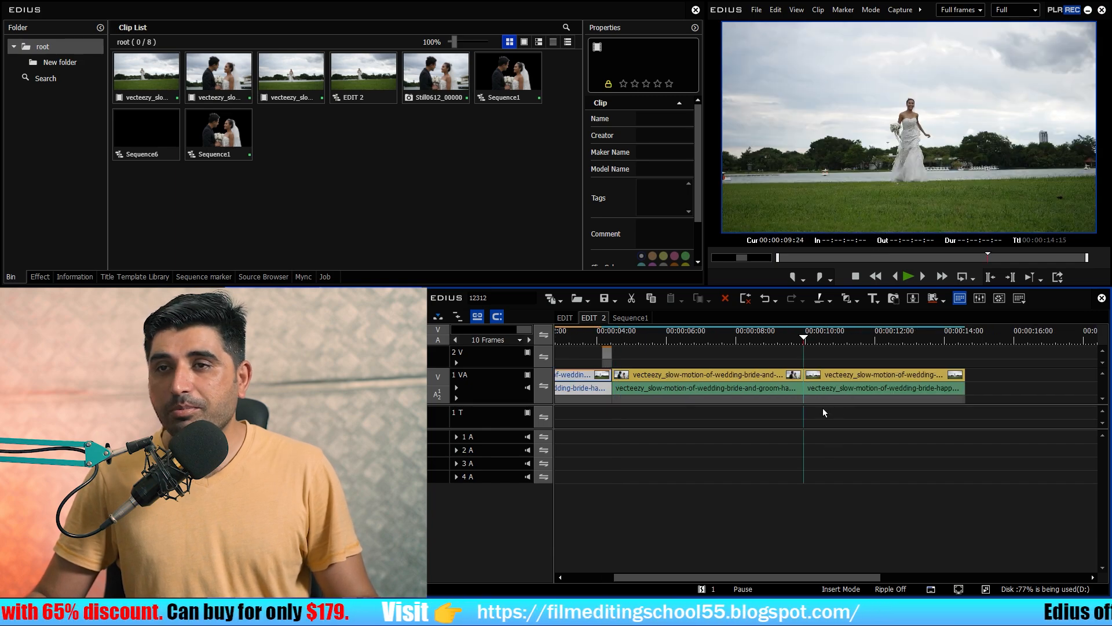
key("space")
scroll(832, 465, "up", 2)
left_click(852, 388)
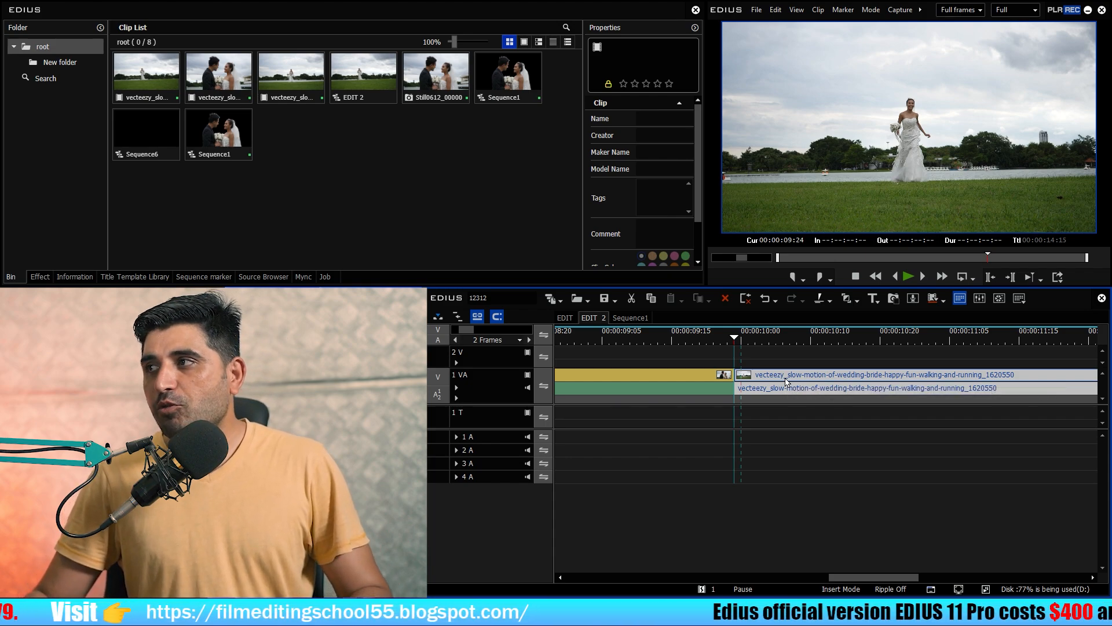
- Inspect the second transition in the finished EDIT sequence and the masked still in Sequence1, and return to EDIT 2
left_click(566, 318)
left_click(690, 339)
scroll(736, 339, "up", 5)
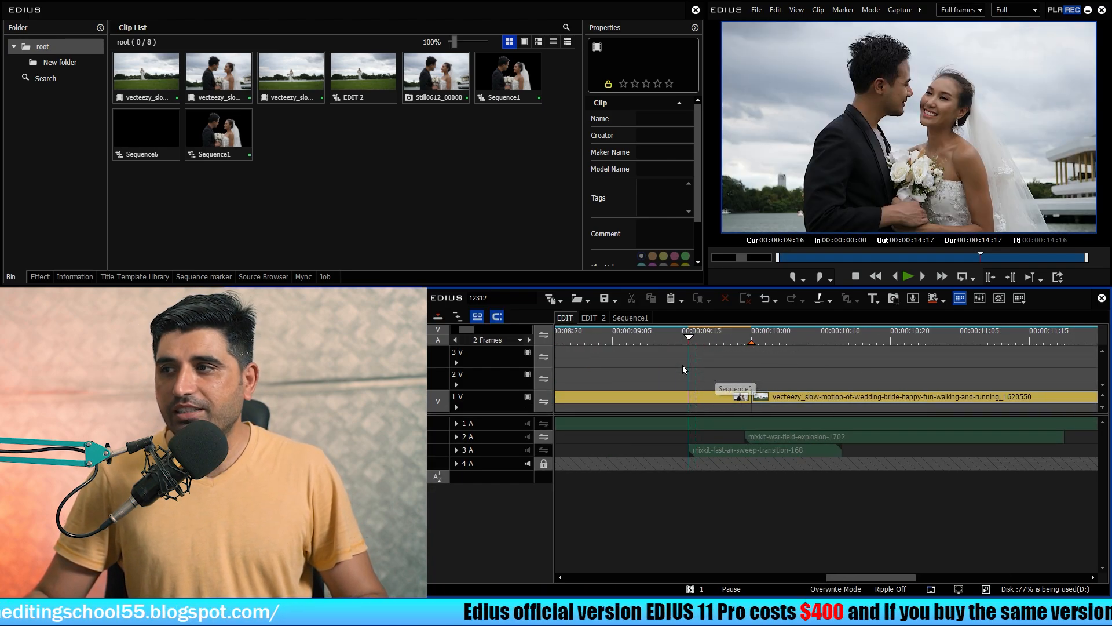
left_click(617, 318)
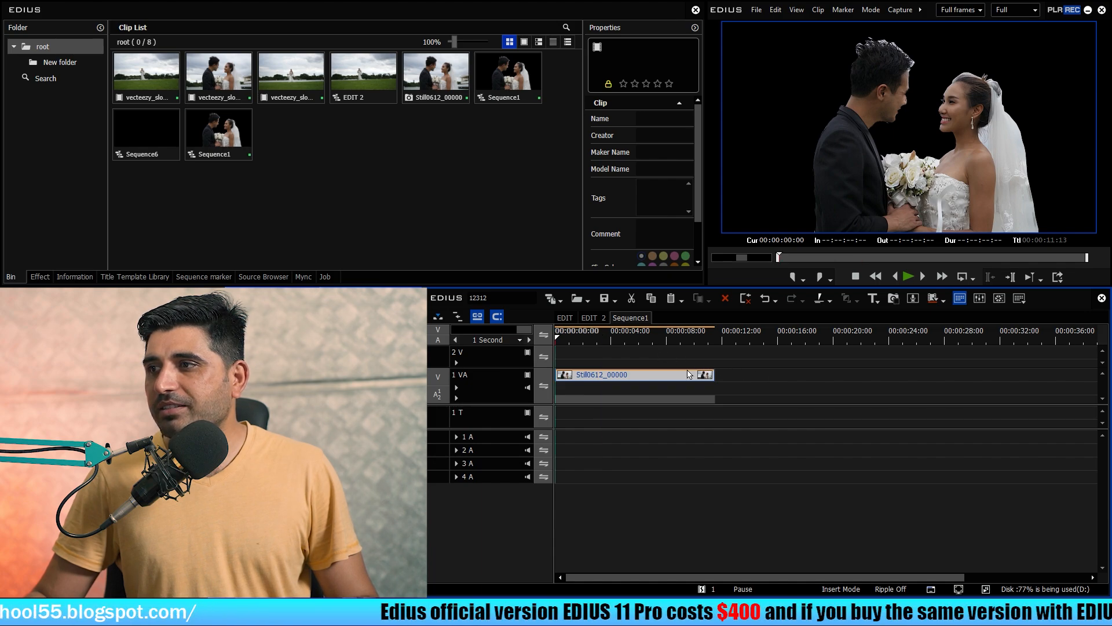
scroll(702, 422, "up", 2)
left_click(597, 318)
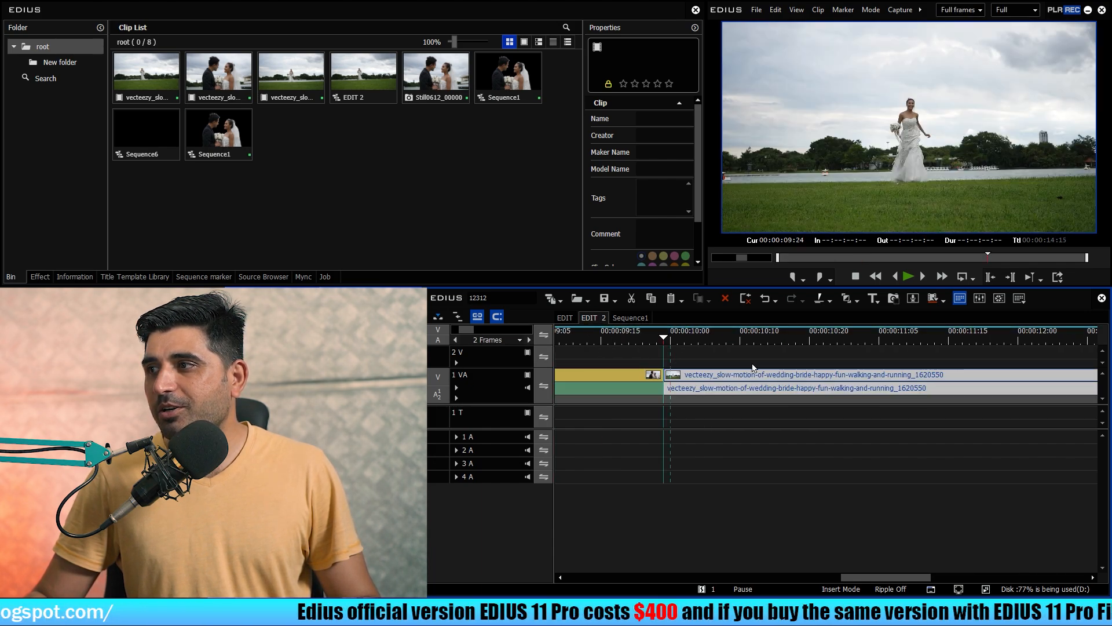
- Paste the copied overlay sequences onto tracks 2 V and 3 V, ending at the second cut, and go to their start at 00:00:09:15
left_click(506, 358)
key("ctrl+v")
left_click_drag(701, 377, 640, 377)
key("a")
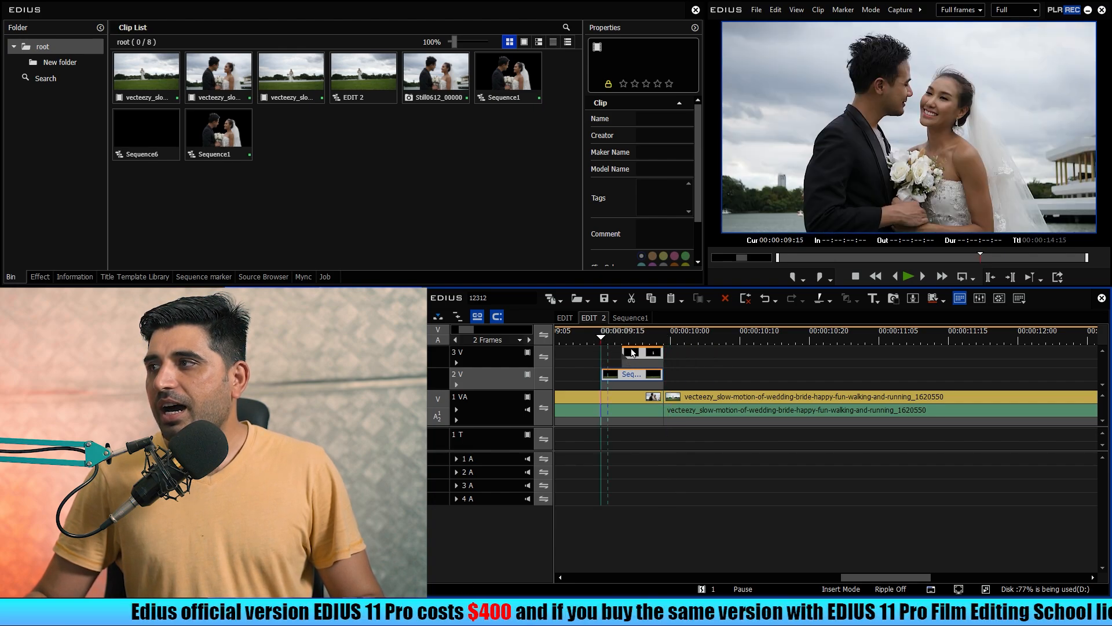
- Play back the second transition in EDIT 2 and step through its overlay frames between 00:00:09:15 and the cut
scroll(669, 469, "up", 1)
key("space")
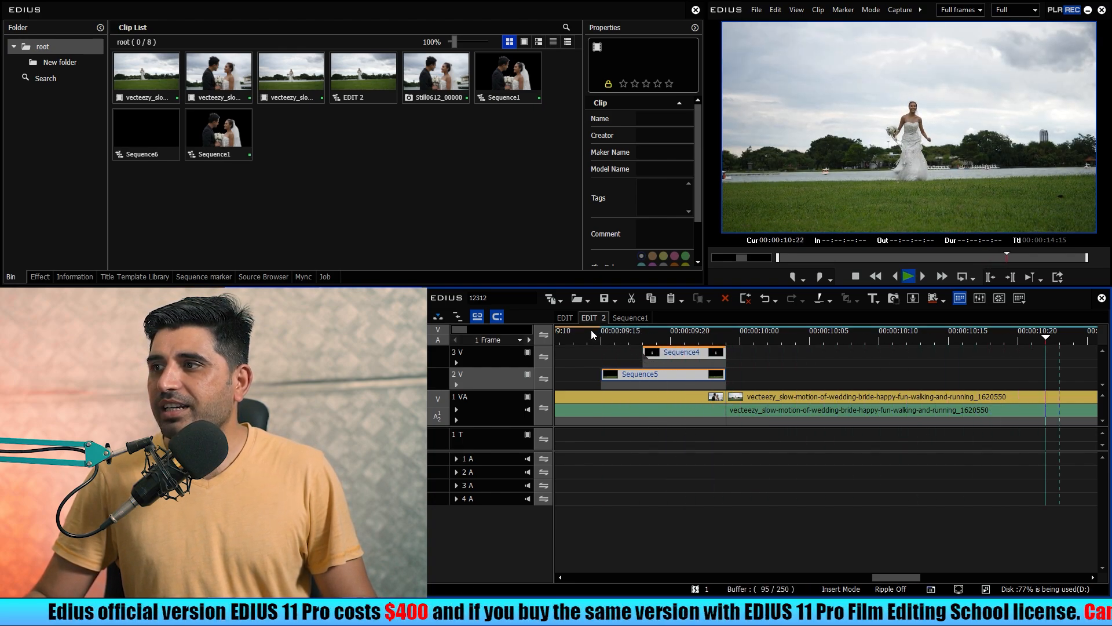
left_click(629, 335)
key("Right")
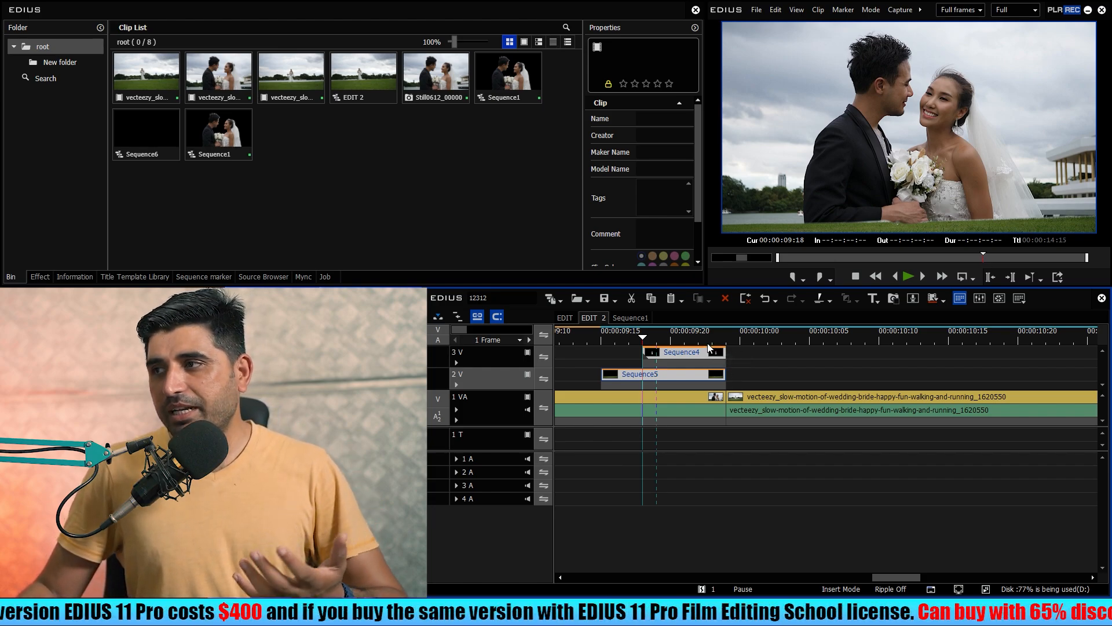
left_click(659, 333)
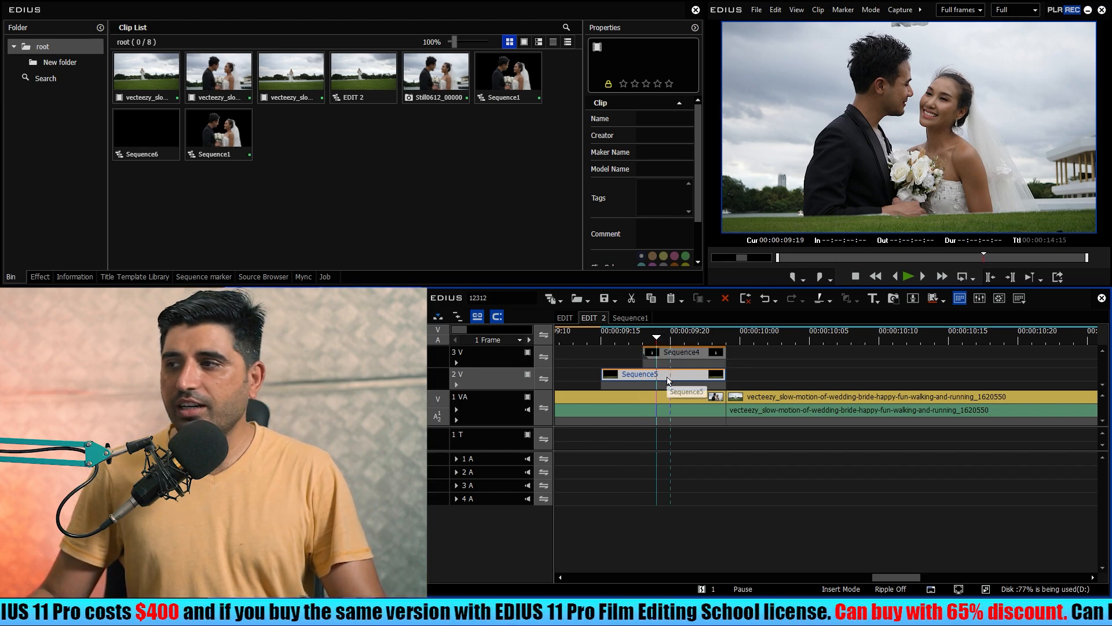
- Disable the Sequence5 overlay on track 2 V and step through the frames up to the second cut to check Sequence4 alone
key("o")
key("0")
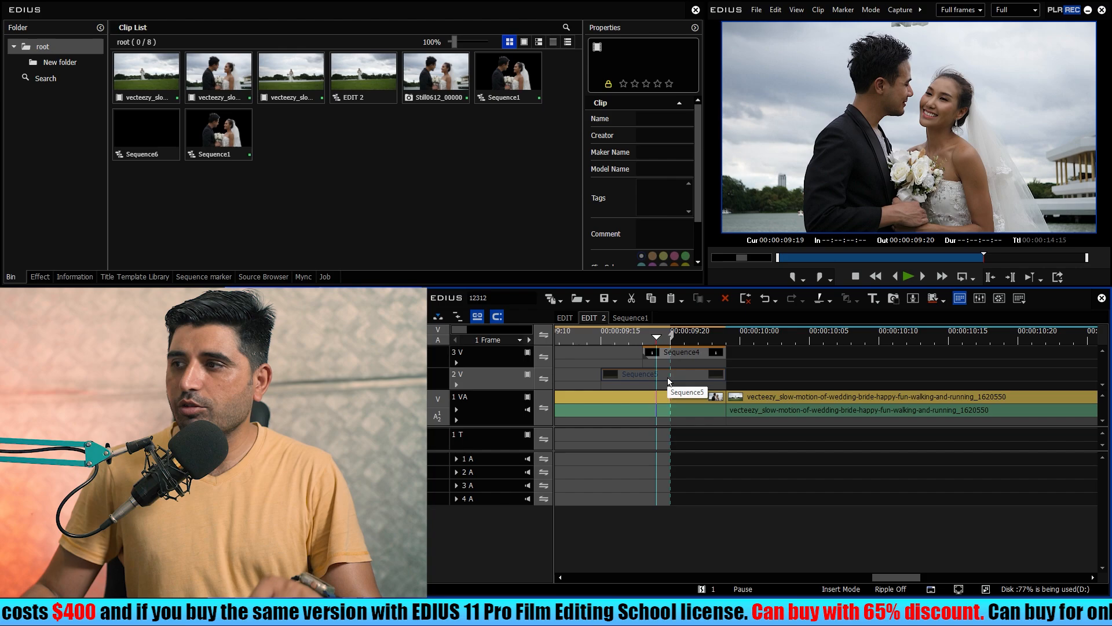
mouse_move(676, 340)
left_mouse_down()
mouse_move(731, 341)
mouse_move(683, 345)
left_mouse_up()
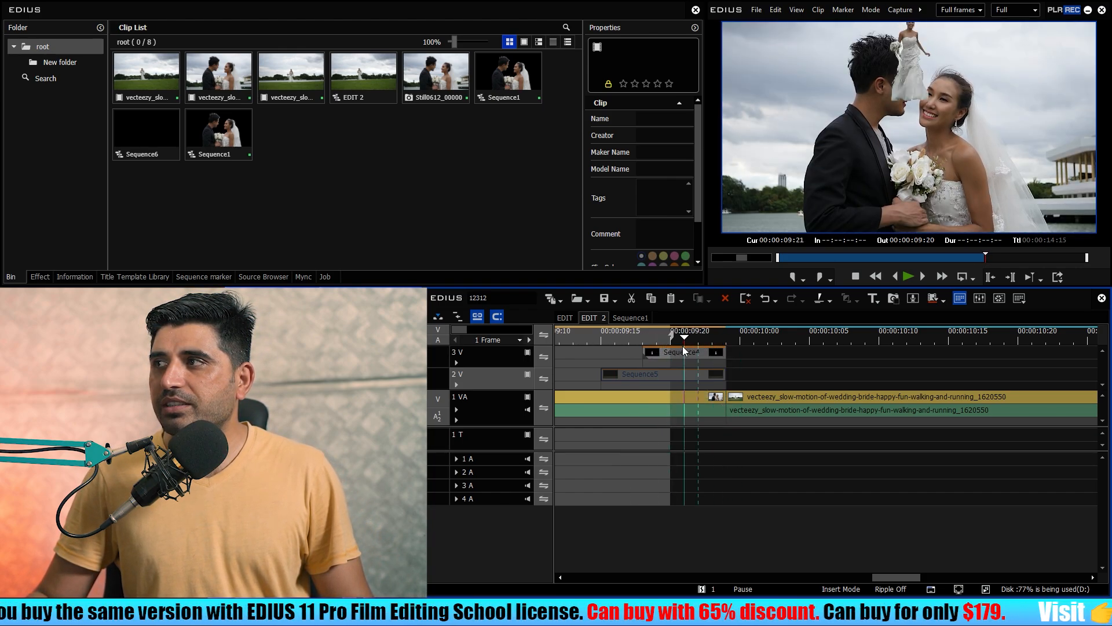
left_click(704, 349)
key("Right")
key("Right")
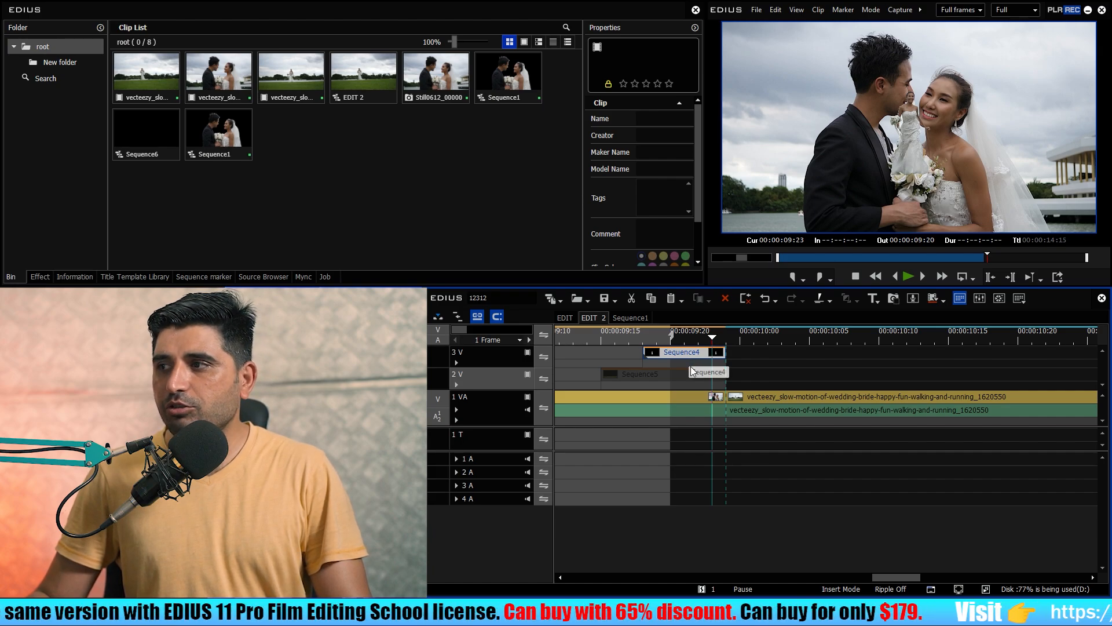
- Disable Sequence4 on track 3 V, re-enable Sequence5, and review its position animation in the Layouter
key("0")
left_click(684, 374)
key("0")
left_click(610, 339)
left_click_drag(610, 339, 693, 374)
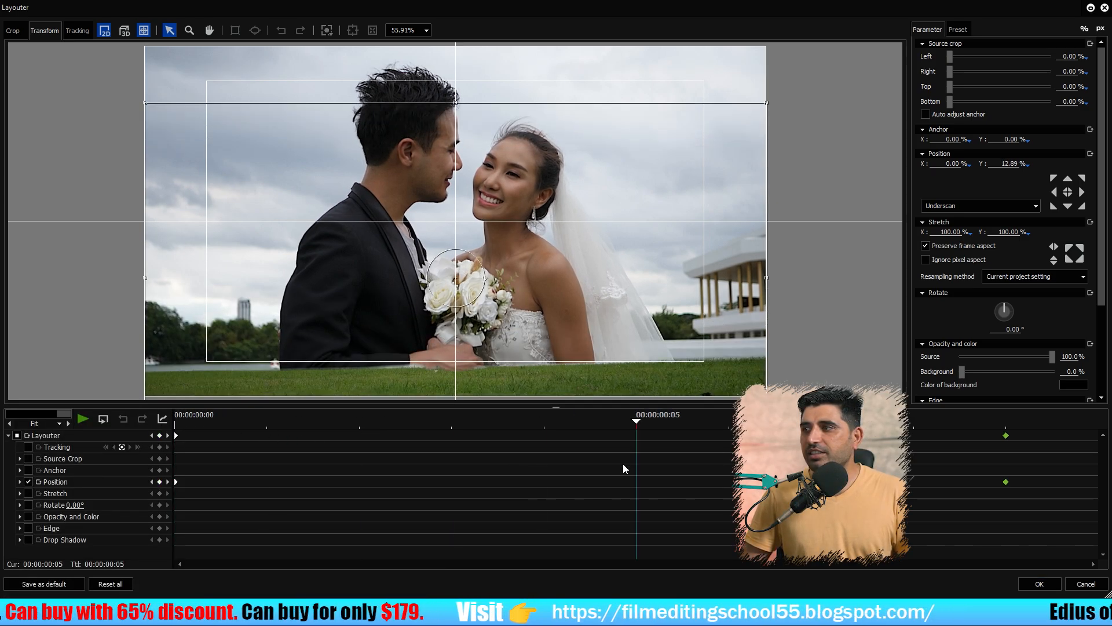
left_click_drag(624, 463, 1003, 507)
left_click(1036, 581)
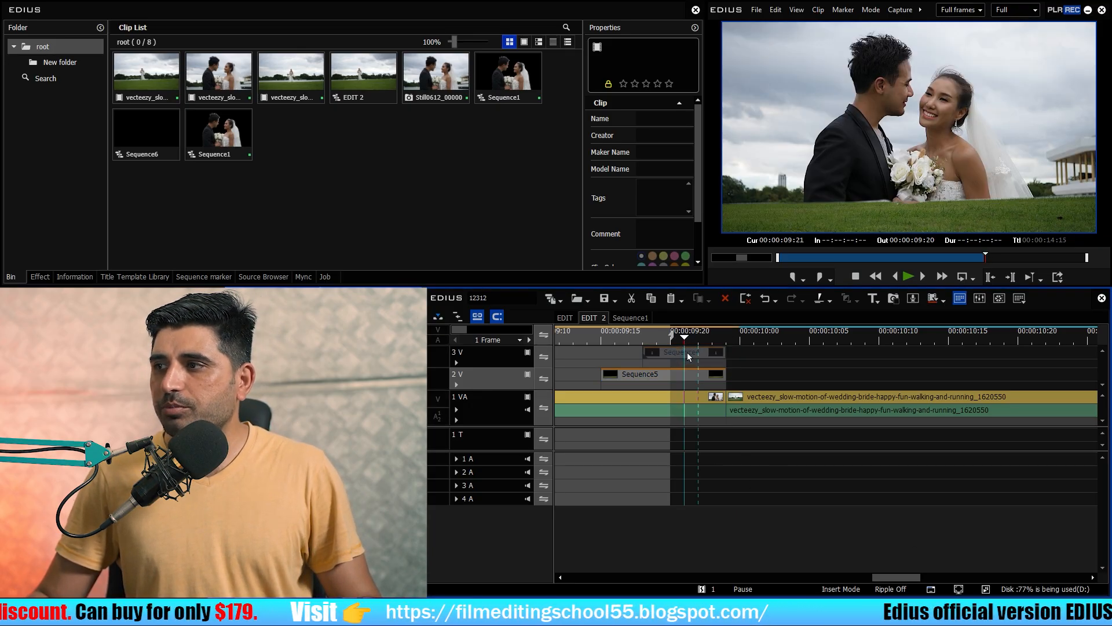
- Re-enable Sequence4 on track 3 V and review its X and Y position keyframes in the Layouter
left_click(687, 353)
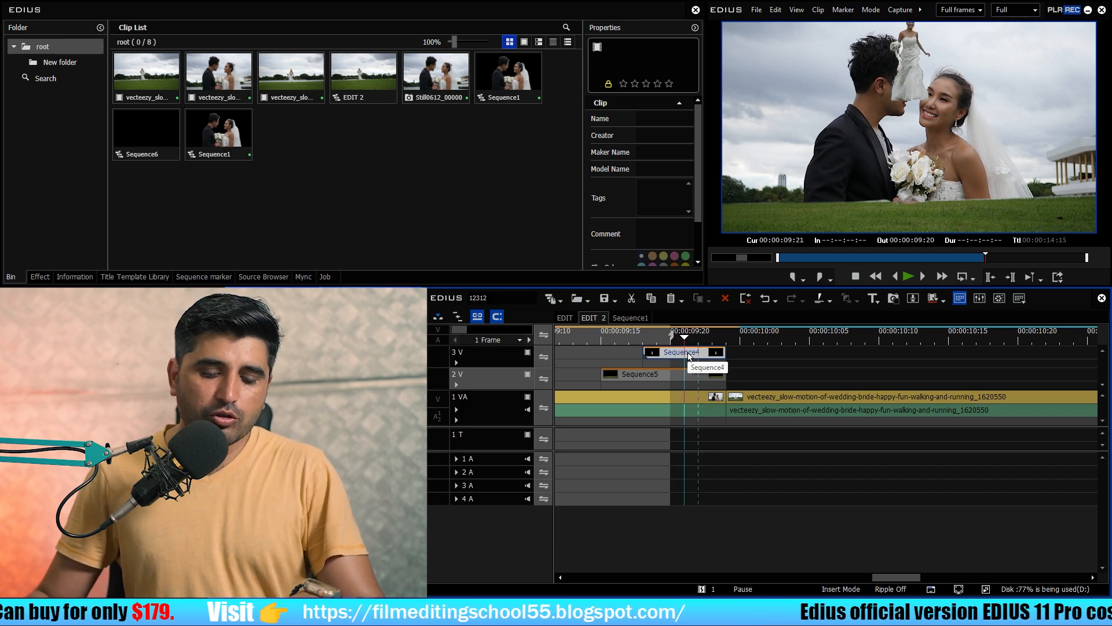
key("F7")
mouse_move(211, 420)
left_mouse_down()
mouse_move(638, 449)
mouse_move(947, 485)
left_mouse_up()
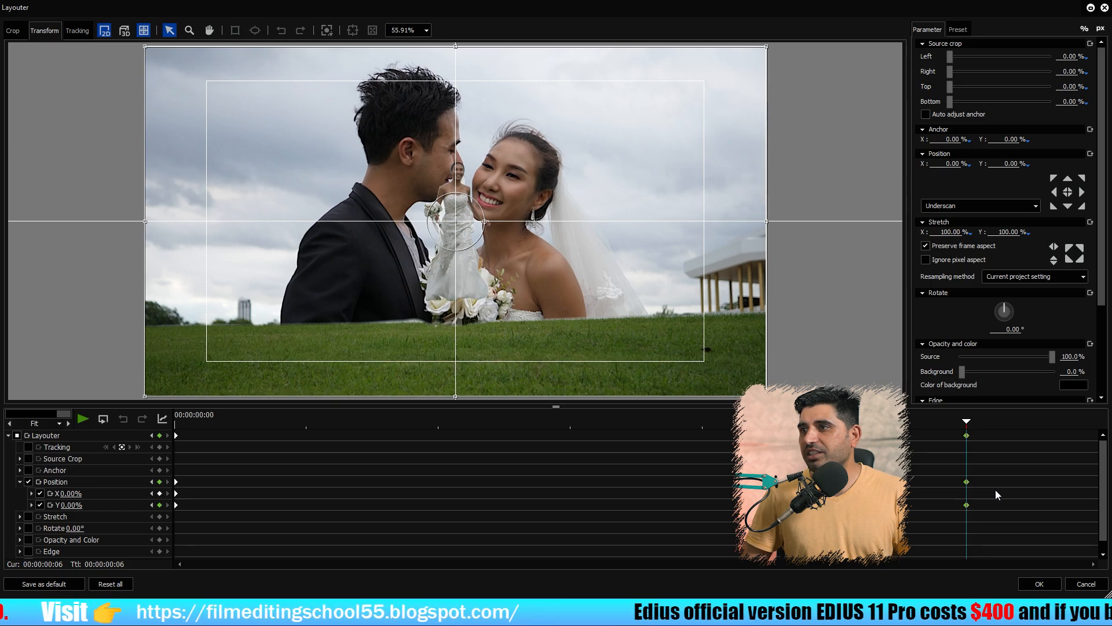
left_click(1039, 583)
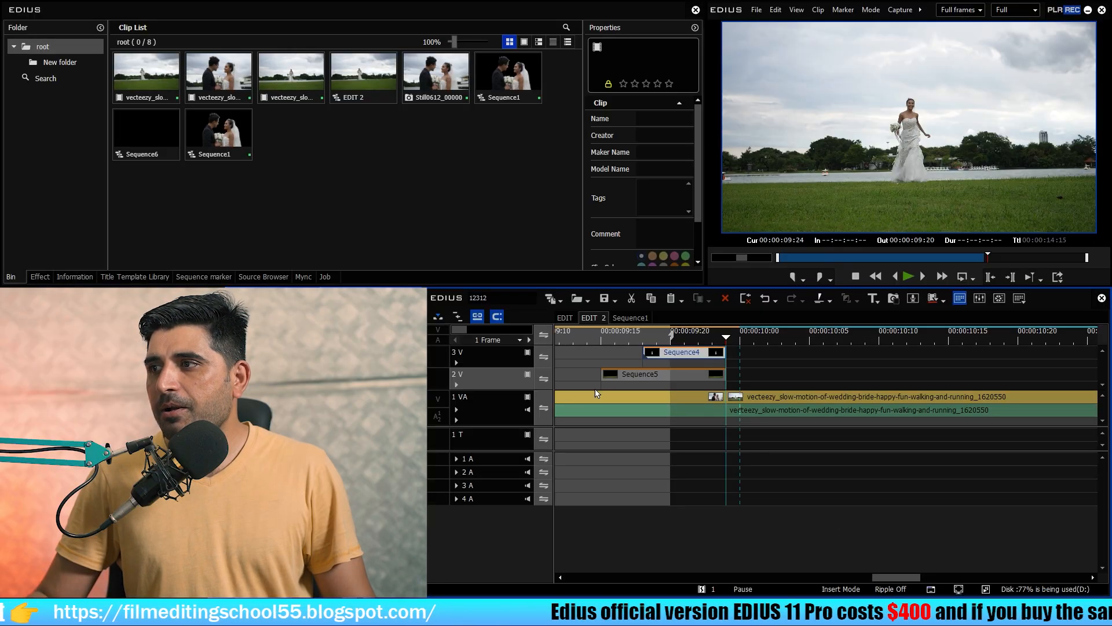
- Play the timeline past the second cut with both overlays enabled, and return to the start of the transition
key("space")
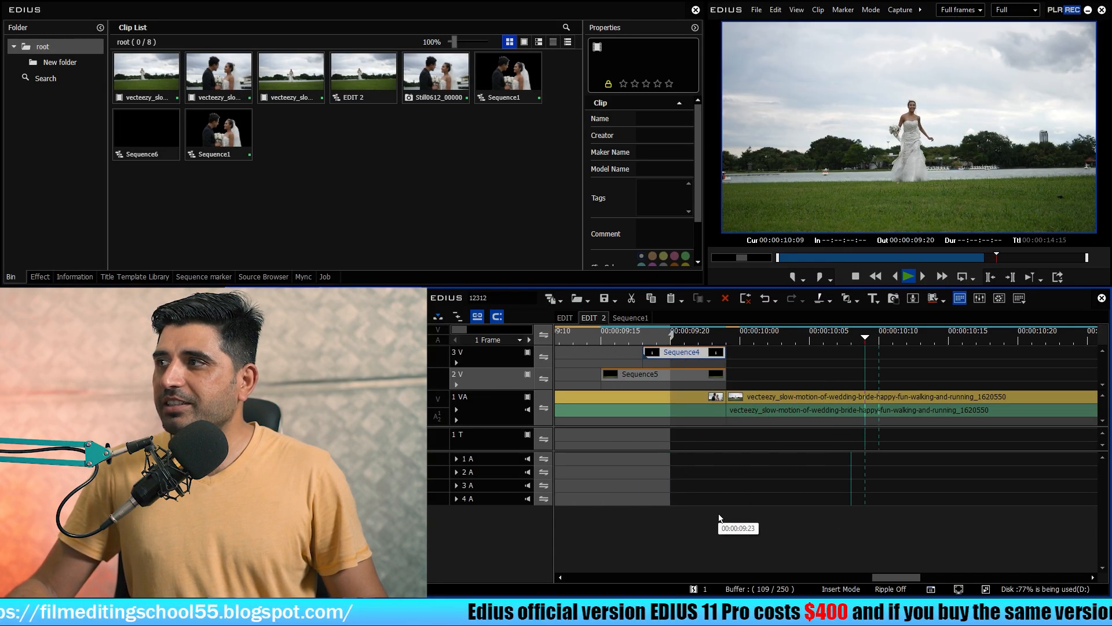
key("space")
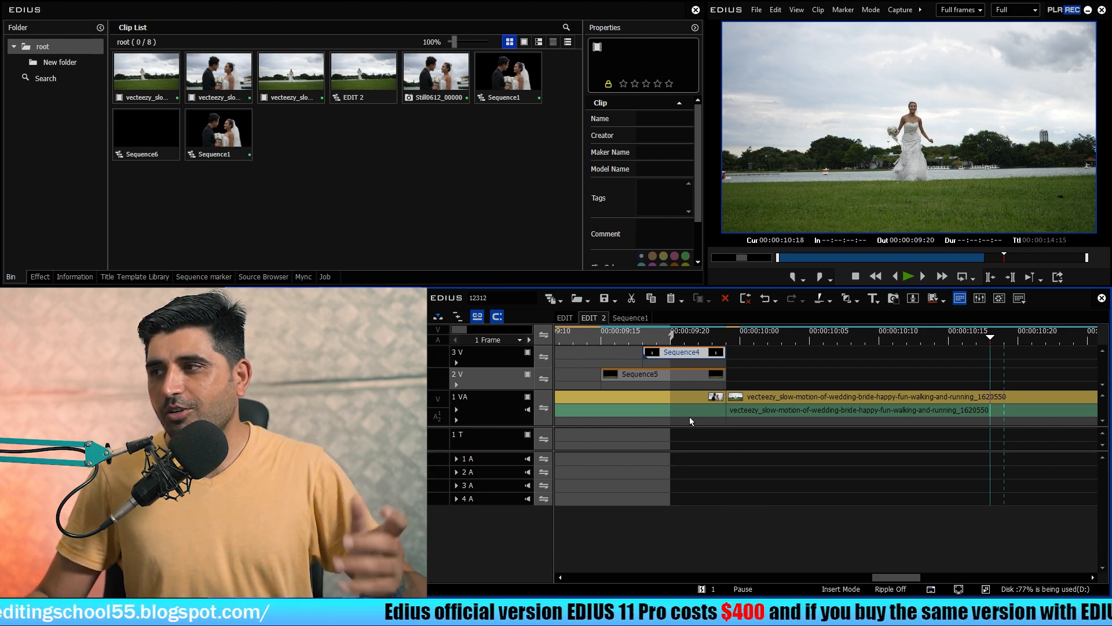
left_click(596, 341)
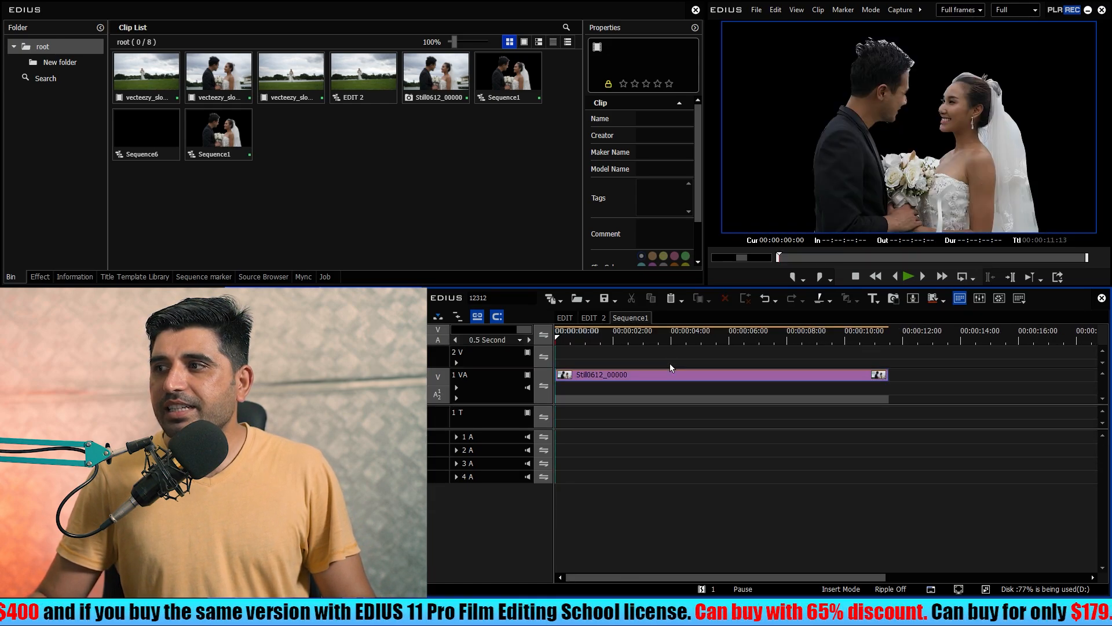
- Cut the masked still Still0612_00000 out of Sequence1 and place it on track 2 V of EDIT 2 at 00:00:04:04
left_click(670, 374)
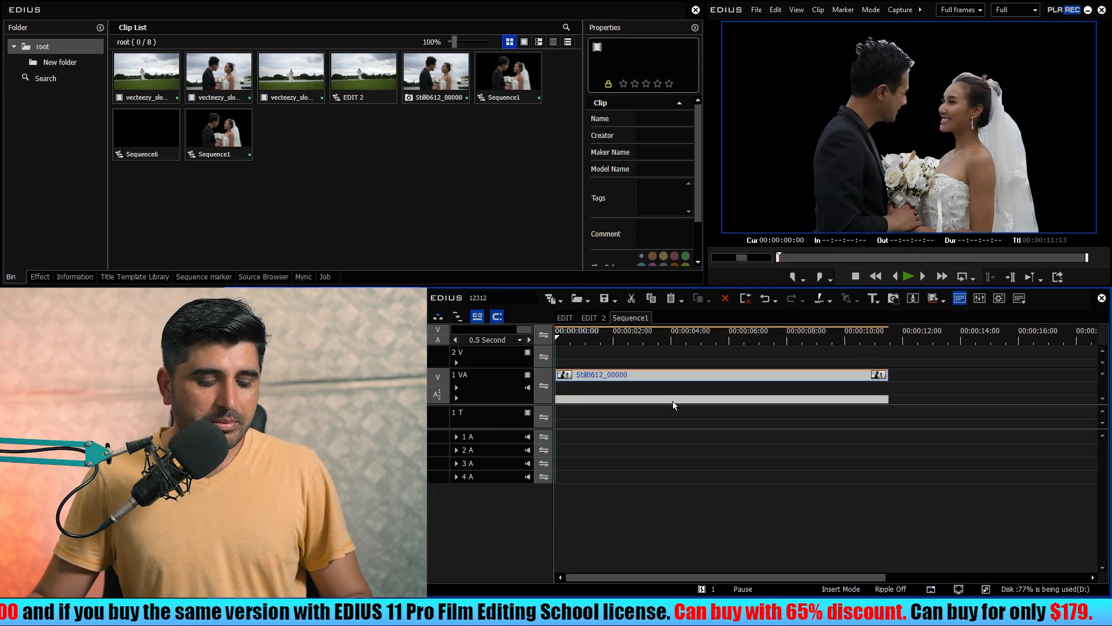
key("Delete")
left_click(593, 318)
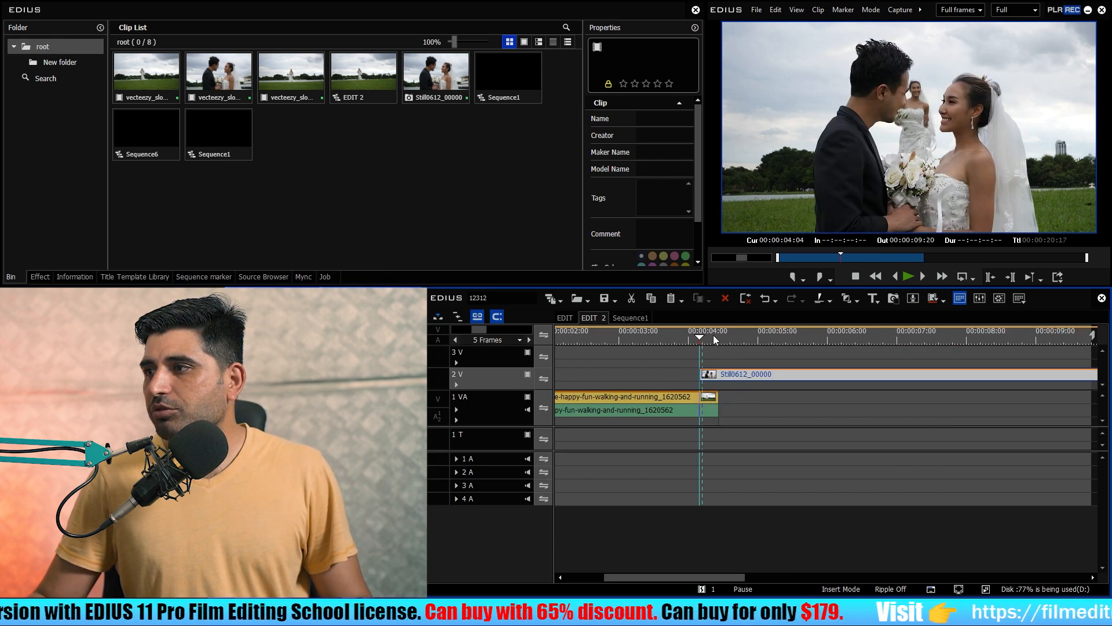
- Trim the still on track 2 V to end at the first cut and remove the excess part
left_click(727, 338)
key("c")
key("a")
key("c")
left_click_drag(763, 361, 724, 400)
key("Delete")
key("ctrl+0")
left_click(834, 405)
key("BackSpace")
left_click(790, 462)
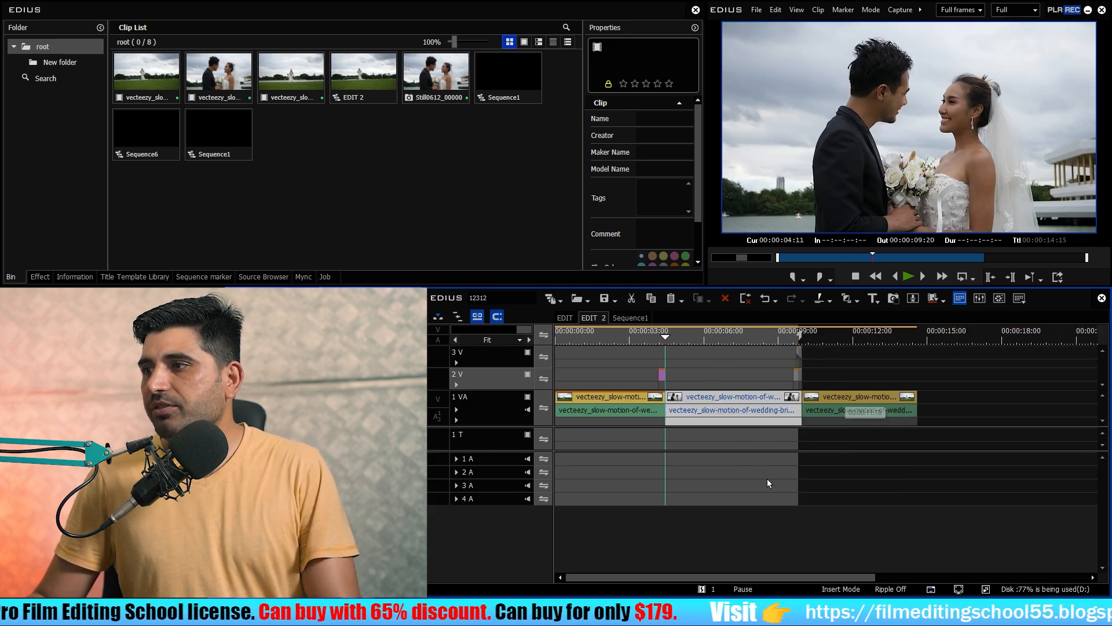
- In the Layouter, move the still on track 2 V down to about 82% Y and enable Layouter keyframing at its first frame
key("ctrl+KP_Add")
key("space")
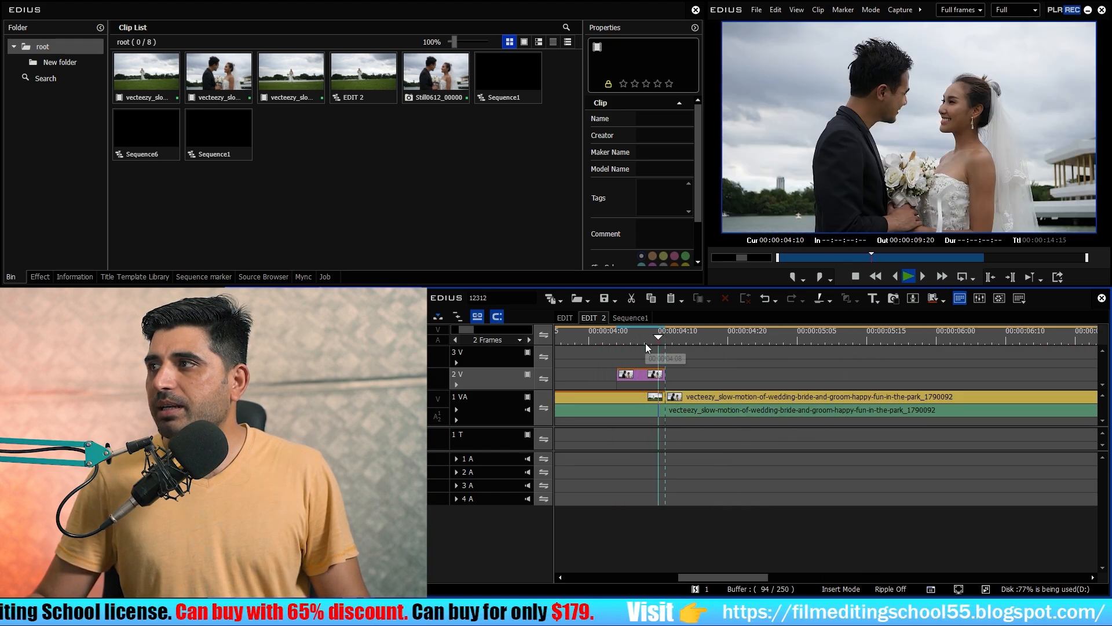
left_click(642, 366)
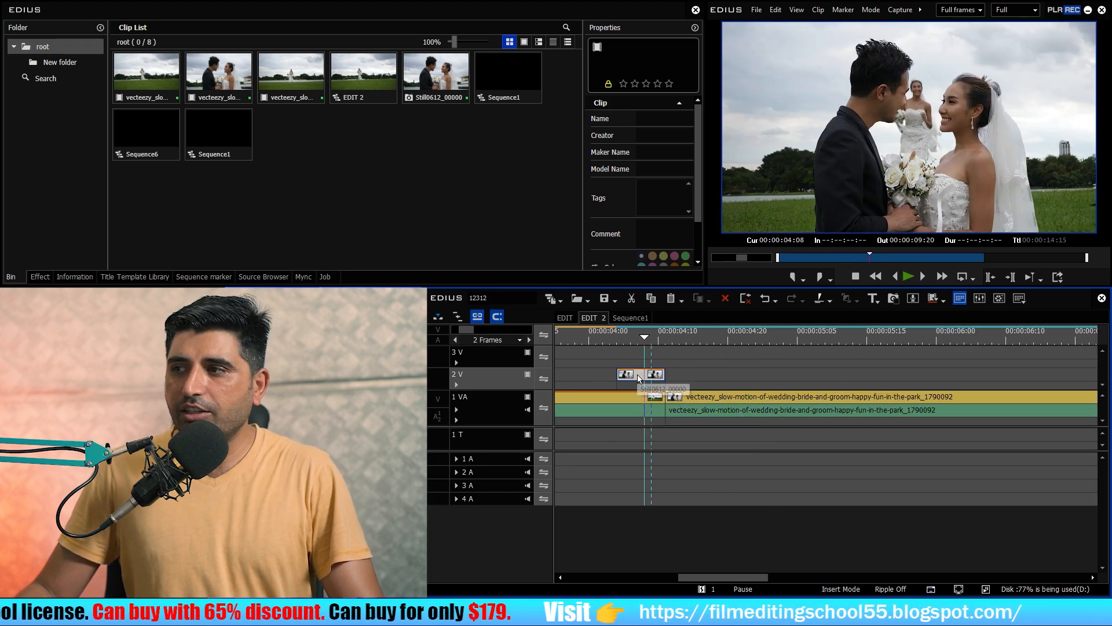
key("F7")
left_click_drag(502, 244, 537, 357)
left_click_drag(538, 423, 119, 450)
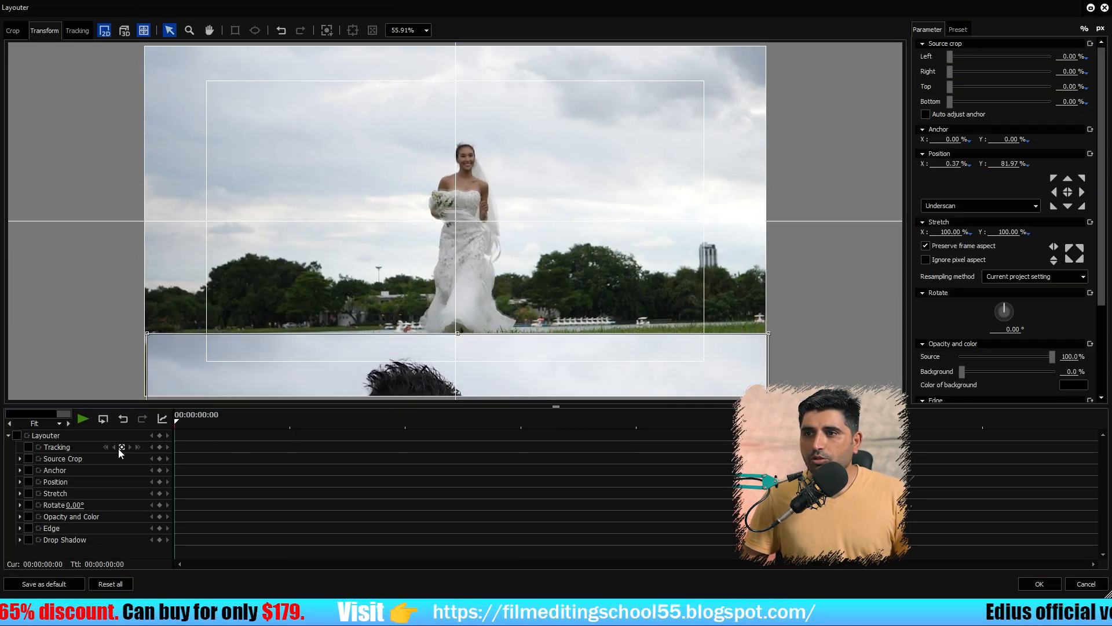
left_click(9, 435)
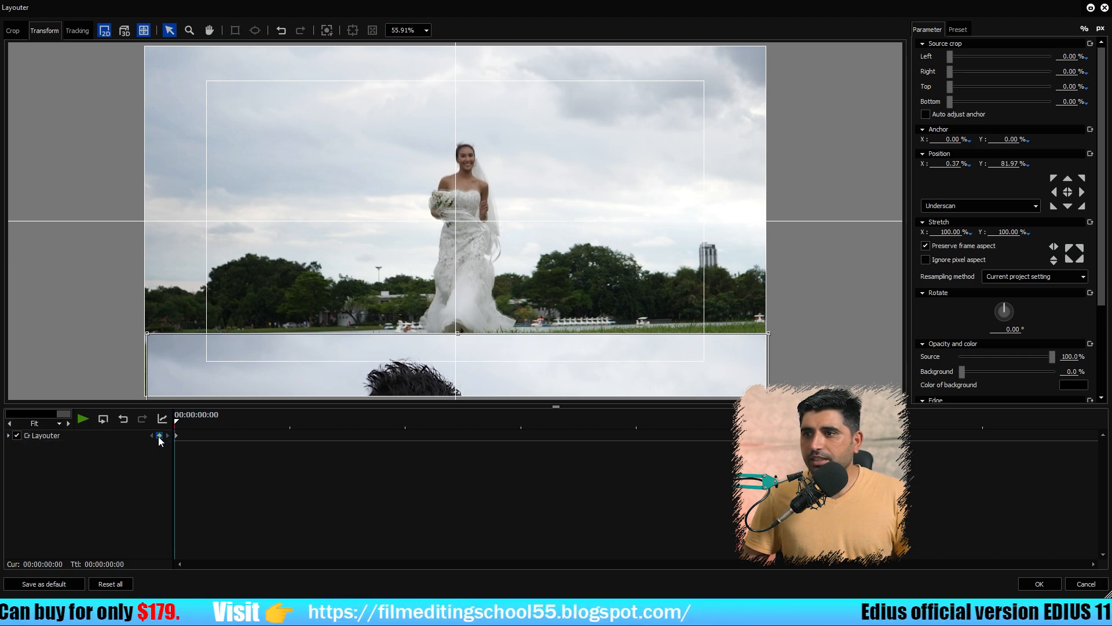
- Set the still's starting position to X 0% and Y 100%, scaling it to 97.76%
left_click_drag(527, 335, 527, 339)
left_click(1000, 165)
type("95")
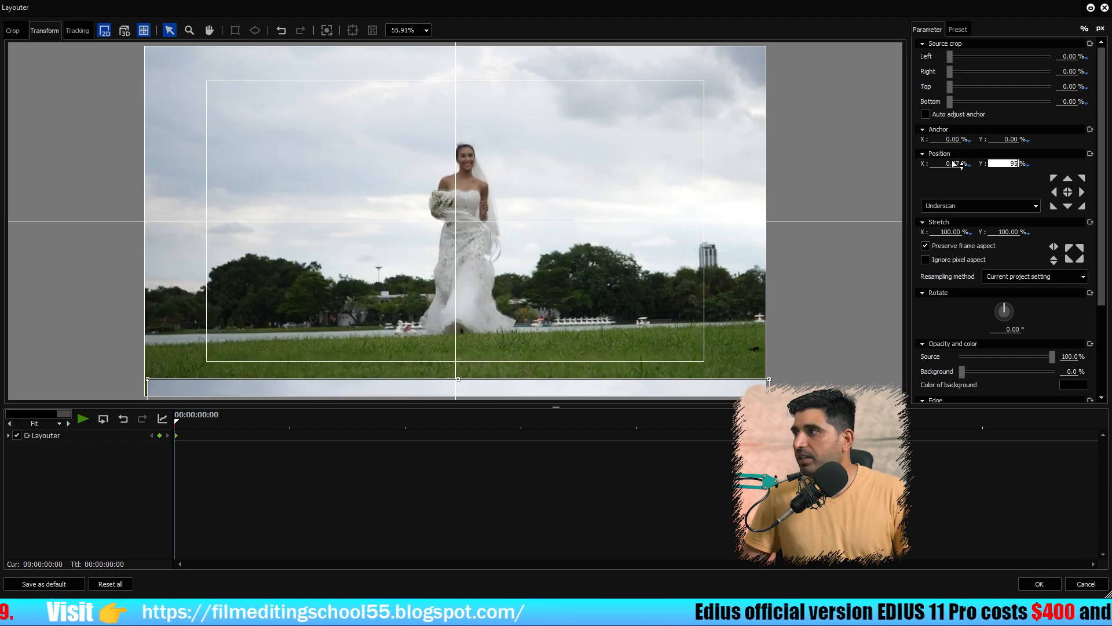
left_click_drag(942, 165, 995, 169)
key("BackSpace")
left_click(429, 313)
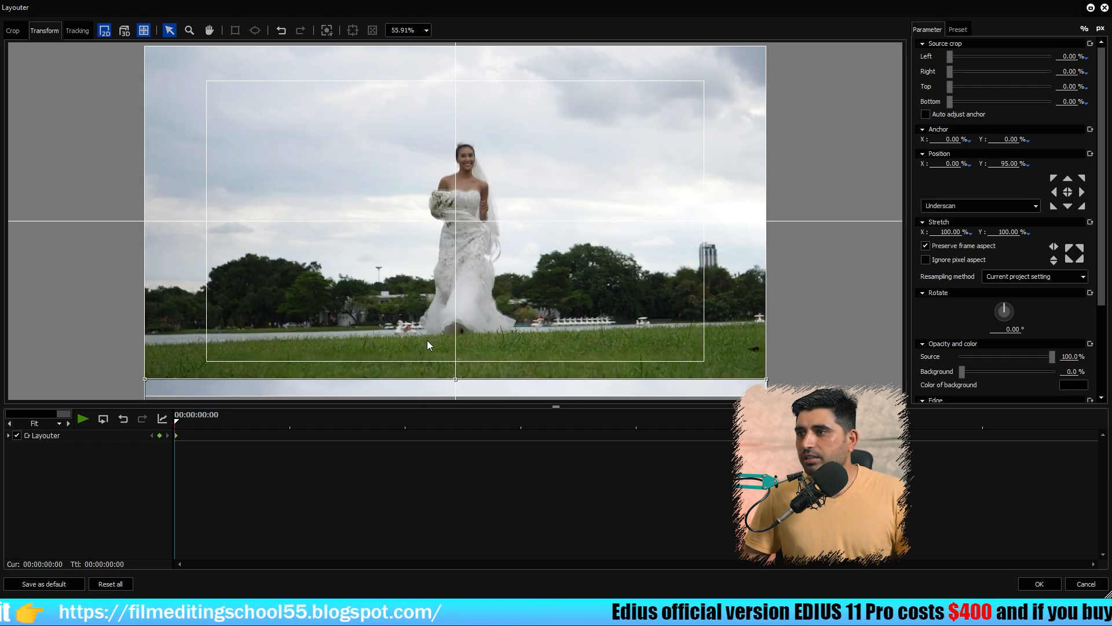
left_click_drag(456, 379, 463, 415)
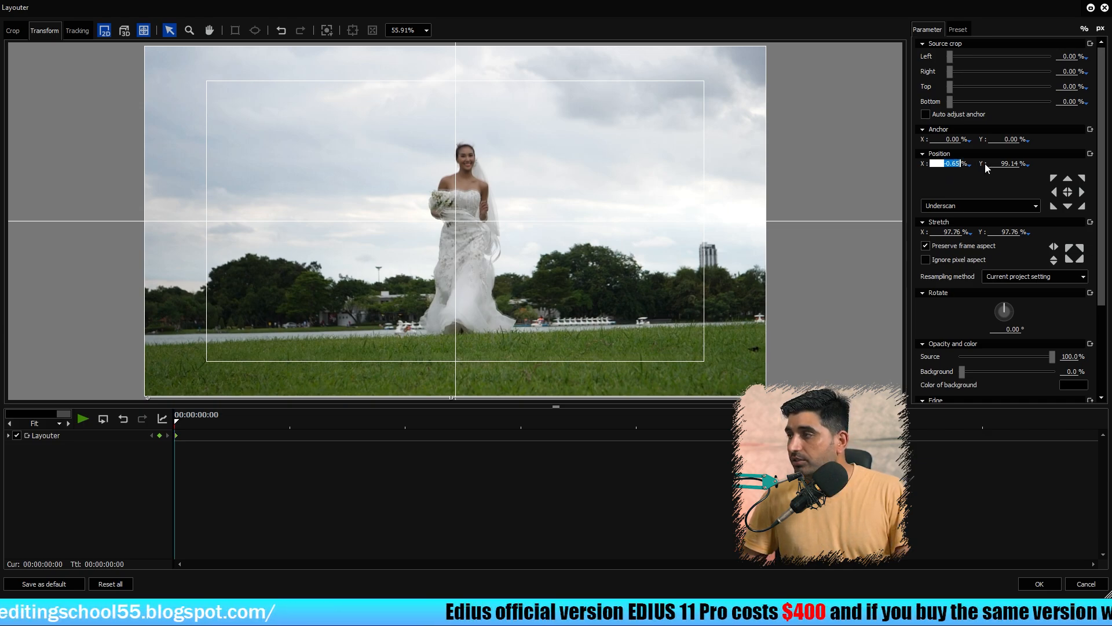
type("0")
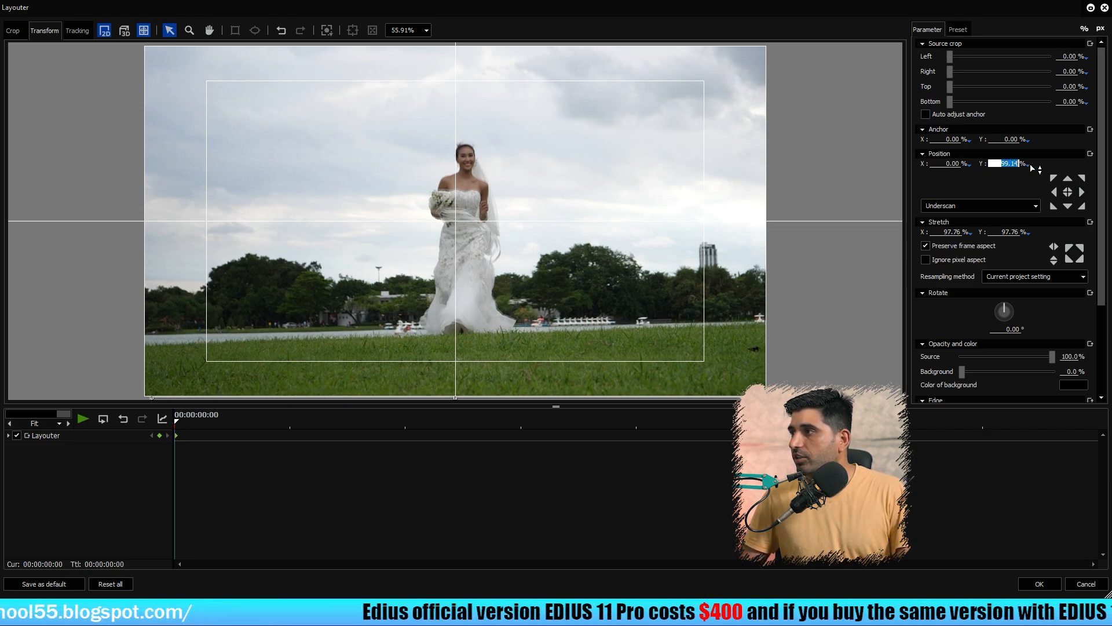
type("100")
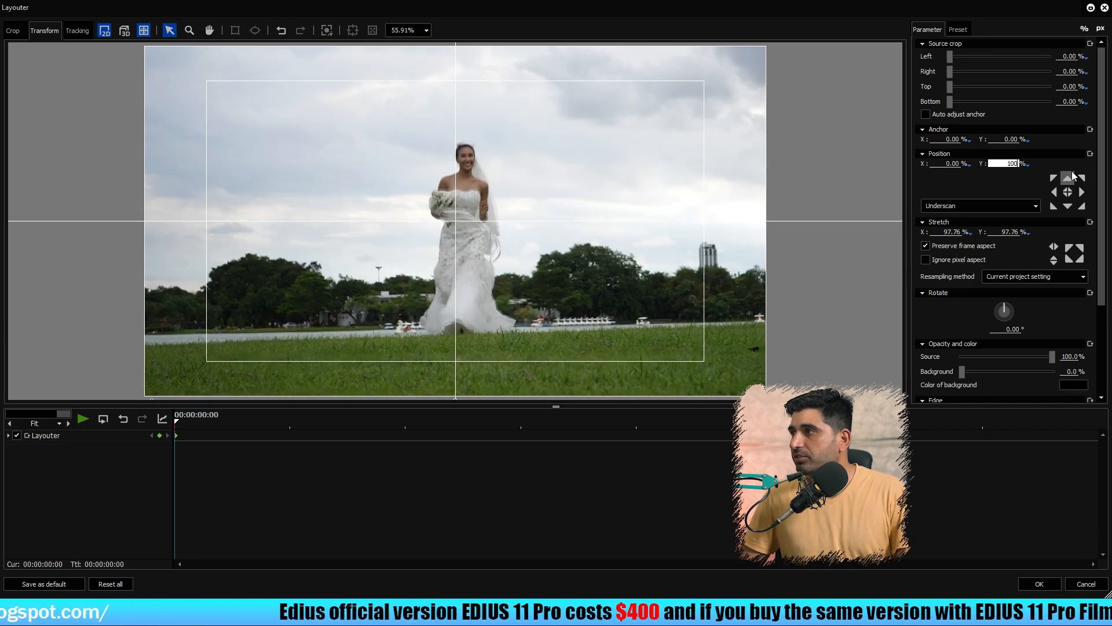
- Keyframe the still at 00:00:00:07 with Y position 0% and stretch 100%, apply the layout, and preview the rising motion
left_click_drag(182, 421, 1054, 476)
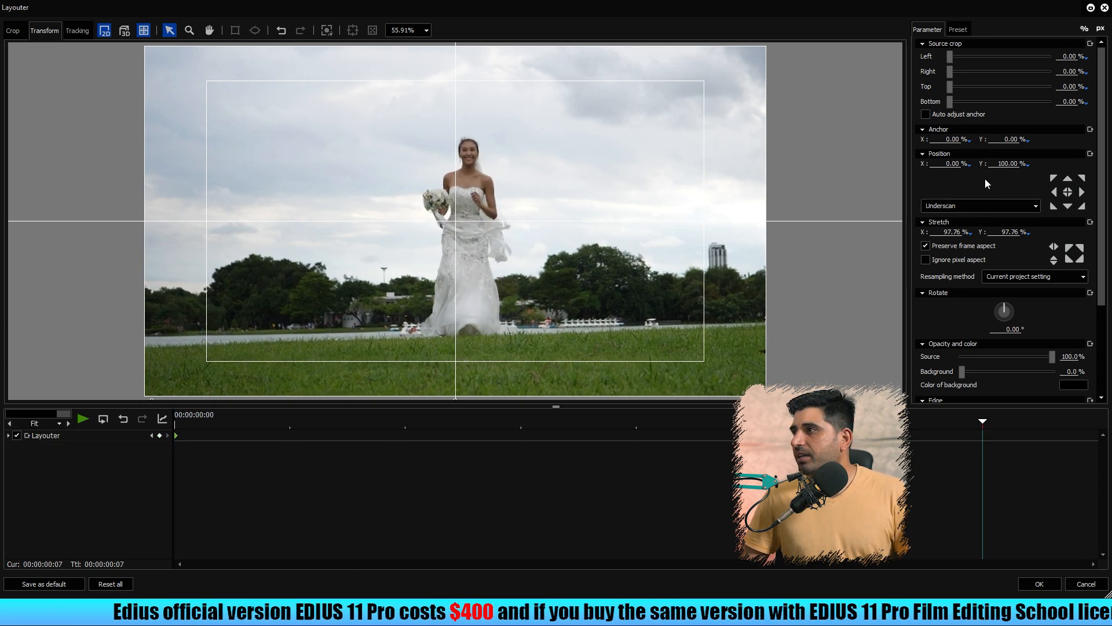
type("0")
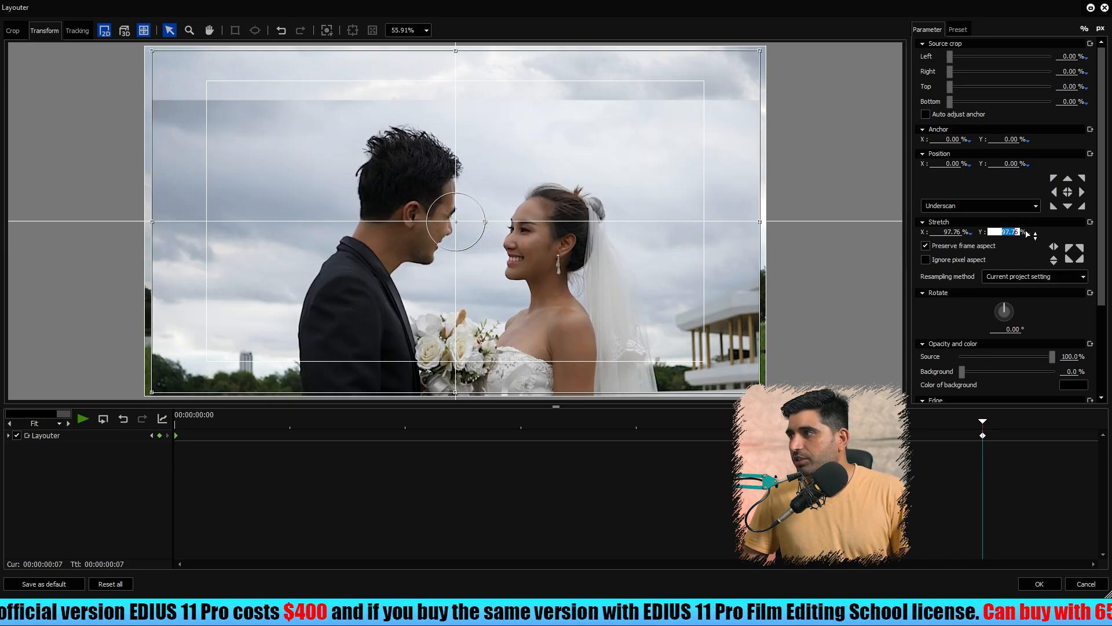
type("100")
left_click_drag(463, 426, 169, 431)
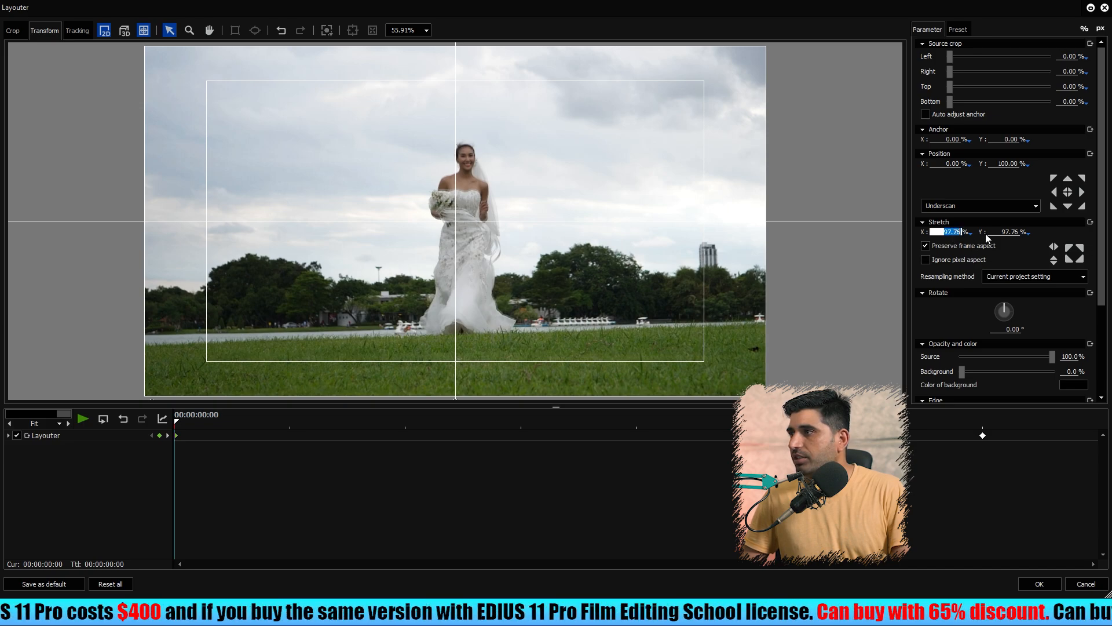
left_click(1040, 585)
mouse_move(648, 340)
left_mouse_down()
mouse_move(664, 340)
mouse_move(642, 340)
left_mouse_up()
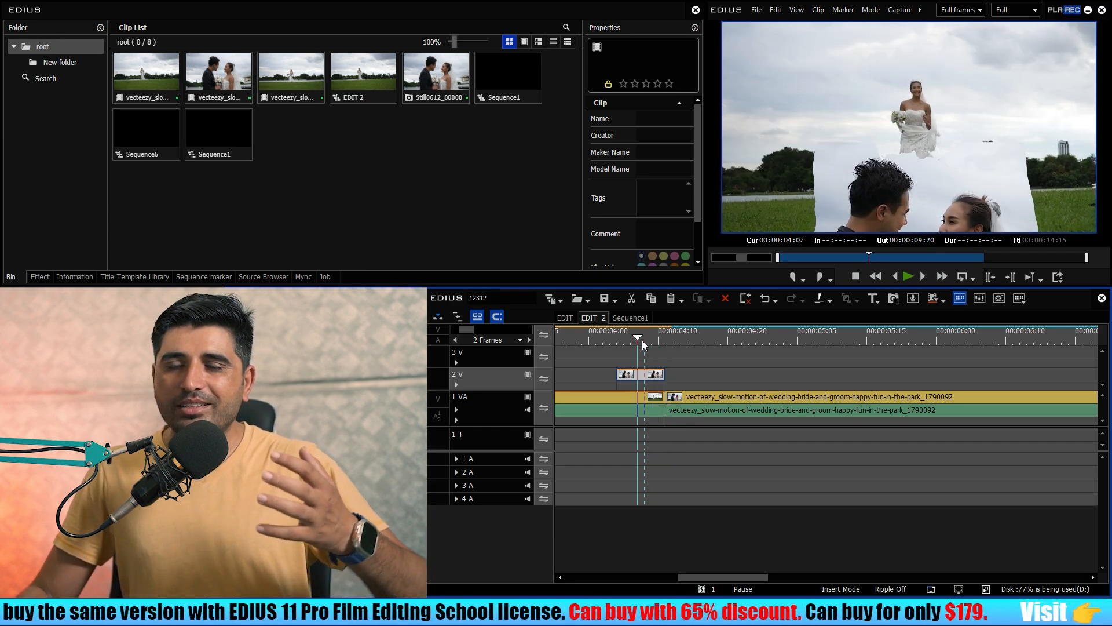